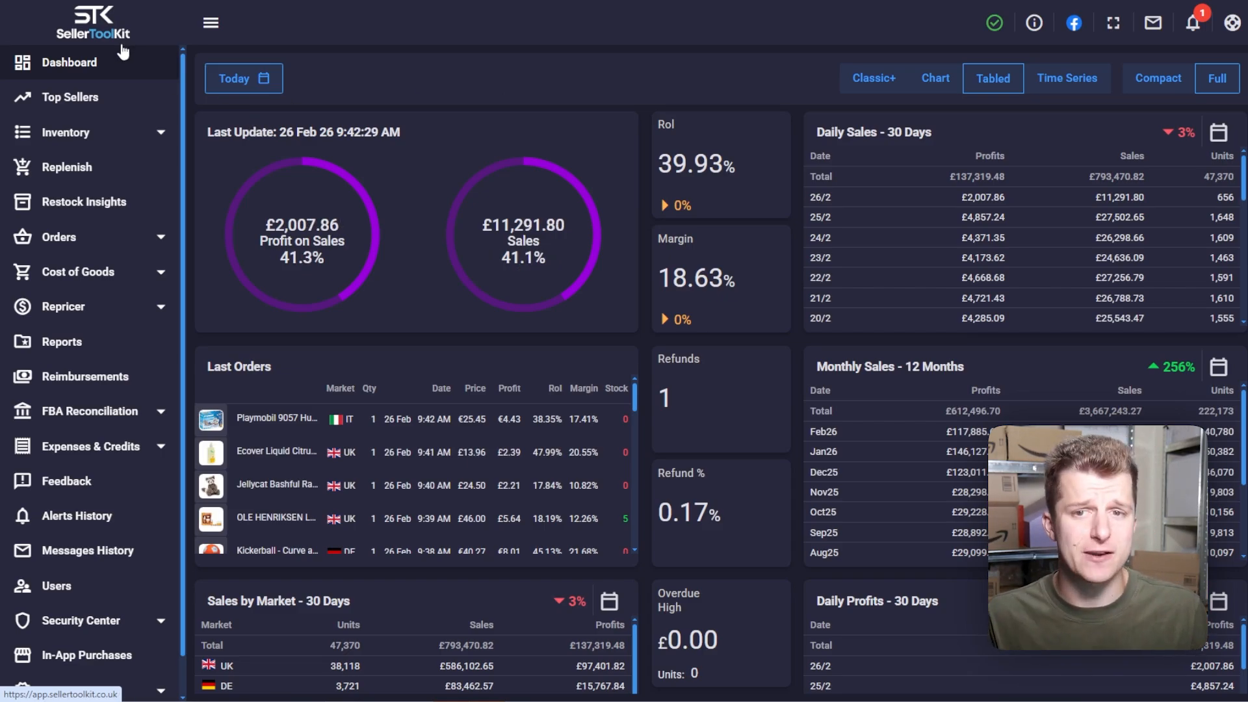
- Open the repricer dashboard and review the dates, types and rules in the Price Change History
{"action": "left_click", "coordinate": [68, 316]}
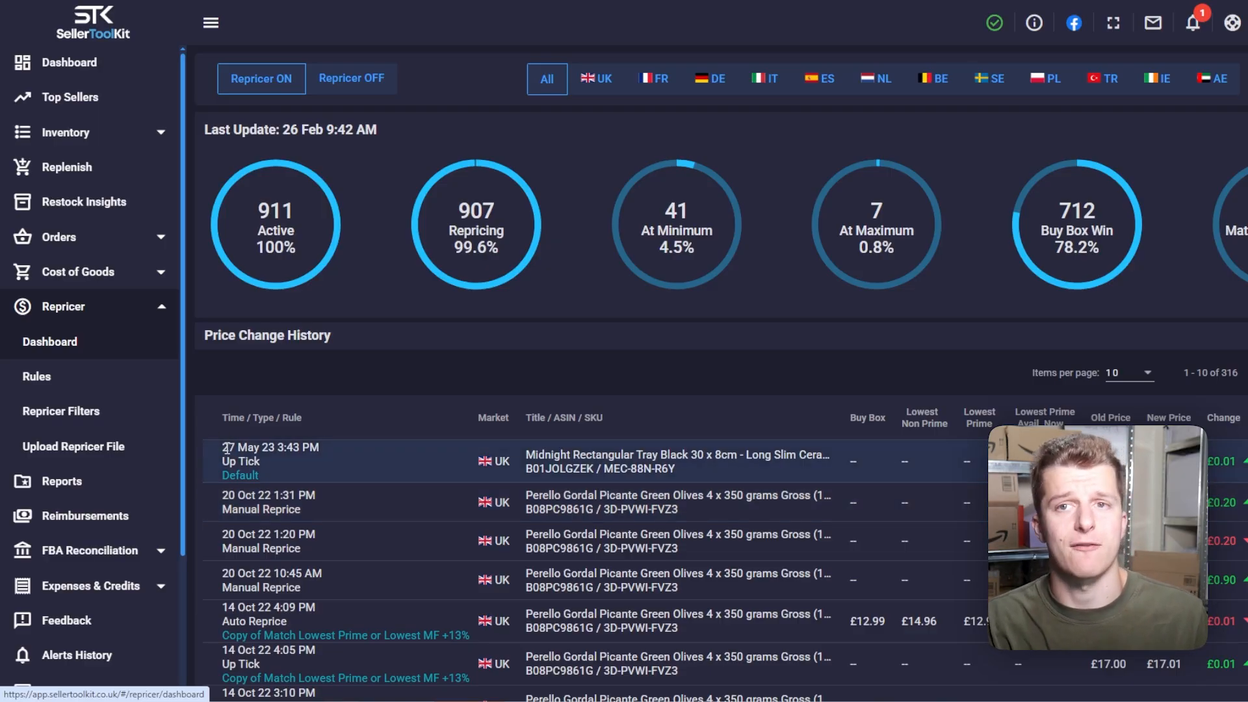
{"action": "left_click_drag", "start_coordinate": [226, 448], "coordinate": [332, 449]}
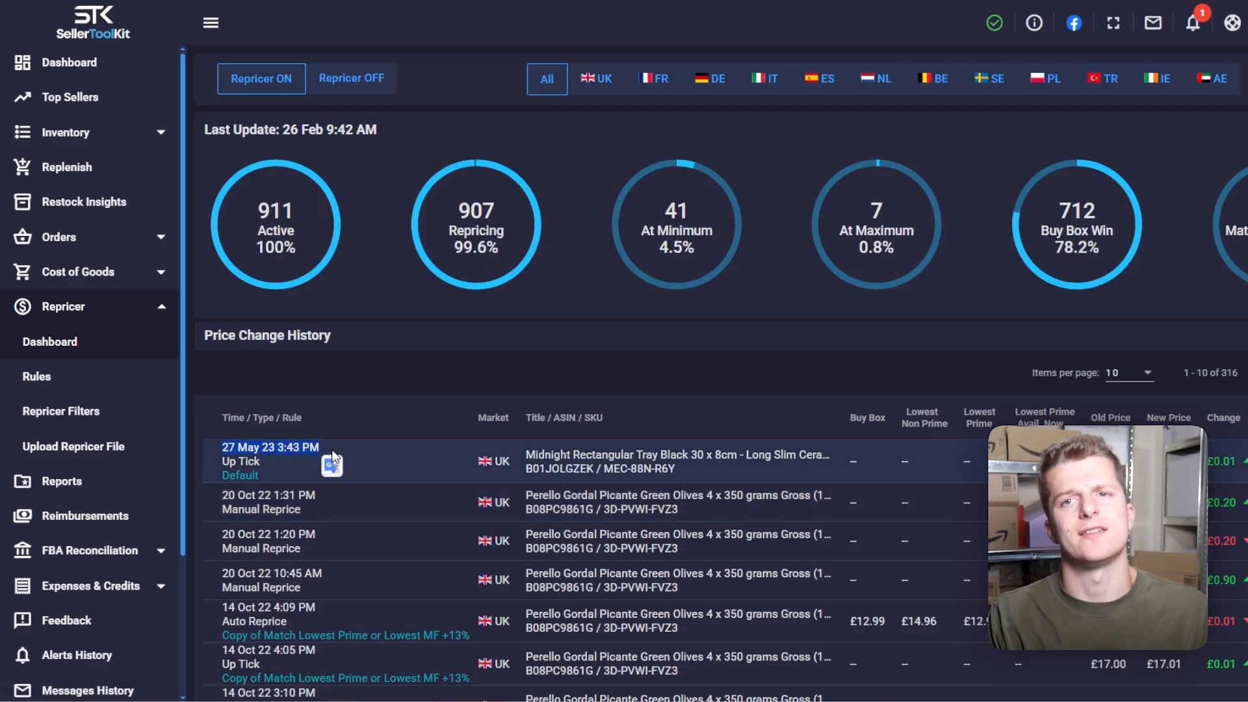
{"action": "left_click", "coordinate": [388, 454]}
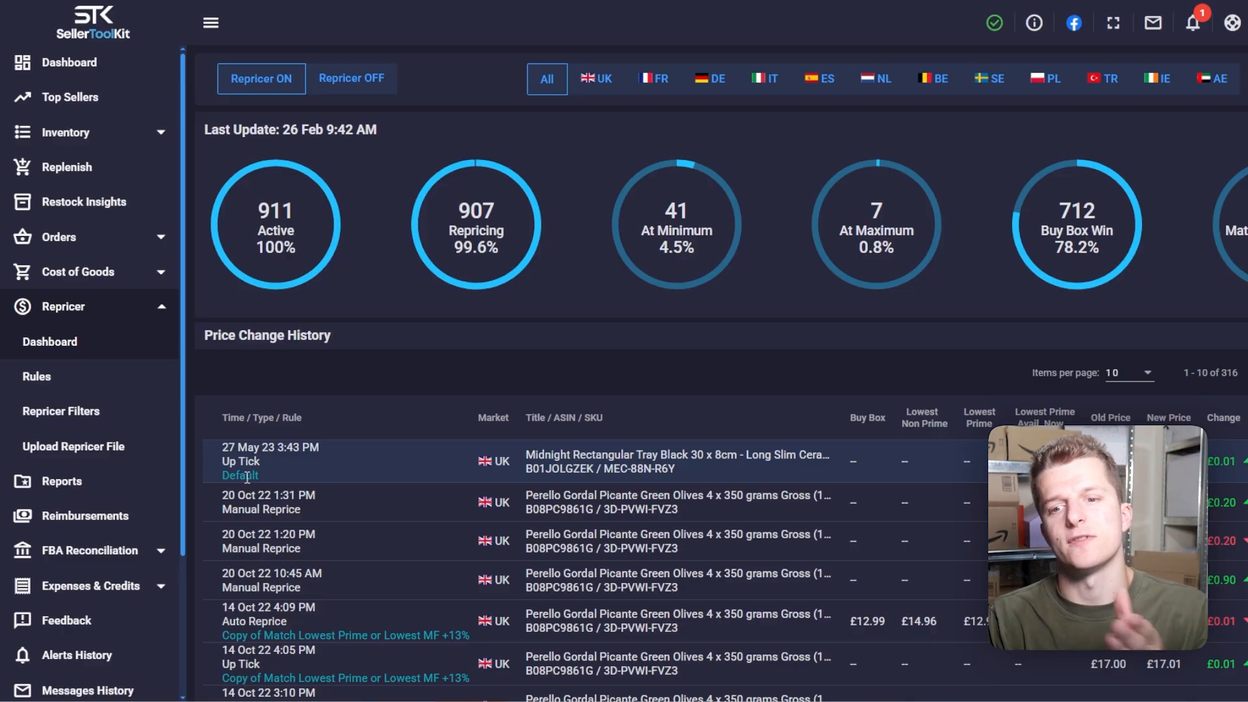
{"action": "scroll", "coordinate": [270, 486], "scroll_direction": "down", "scroll_amount": 2}
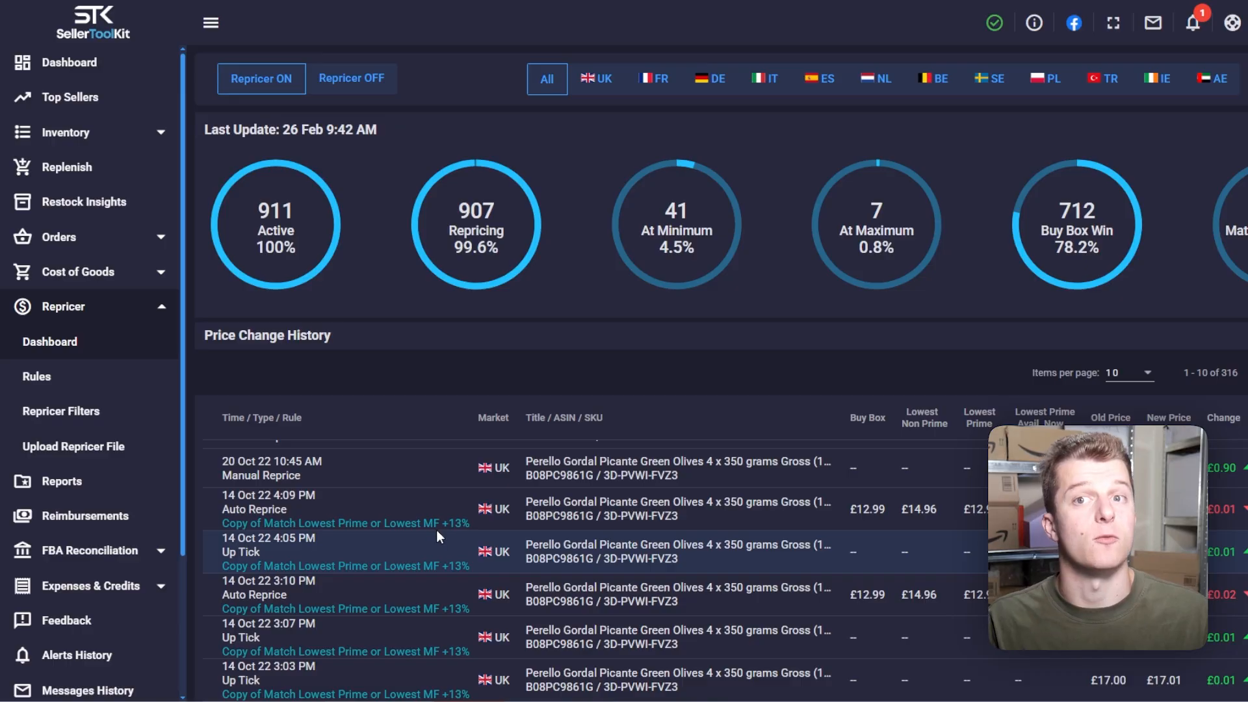
{"action": "scroll", "coordinate": [435, 529], "scroll_direction": "up", "scroll_amount": 3}
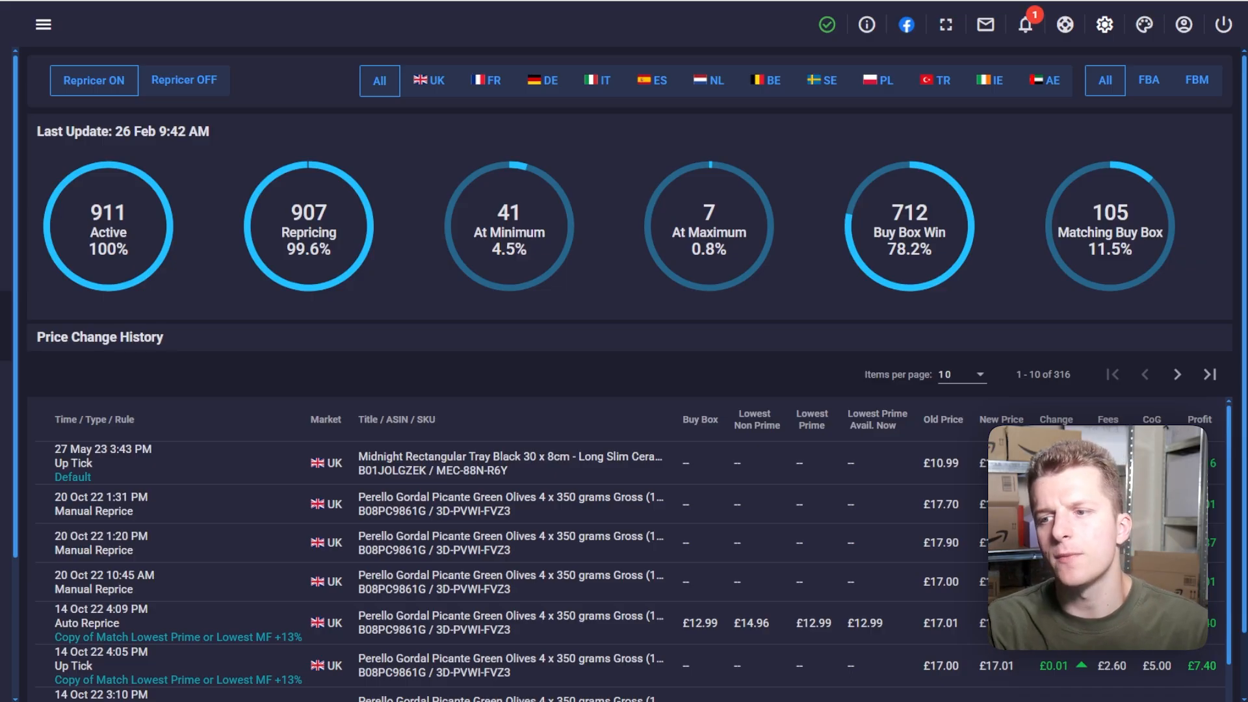
{"action": "scroll", "coordinate": [747, 552], "scroll_direction": "down", "scroll_amount": 2}
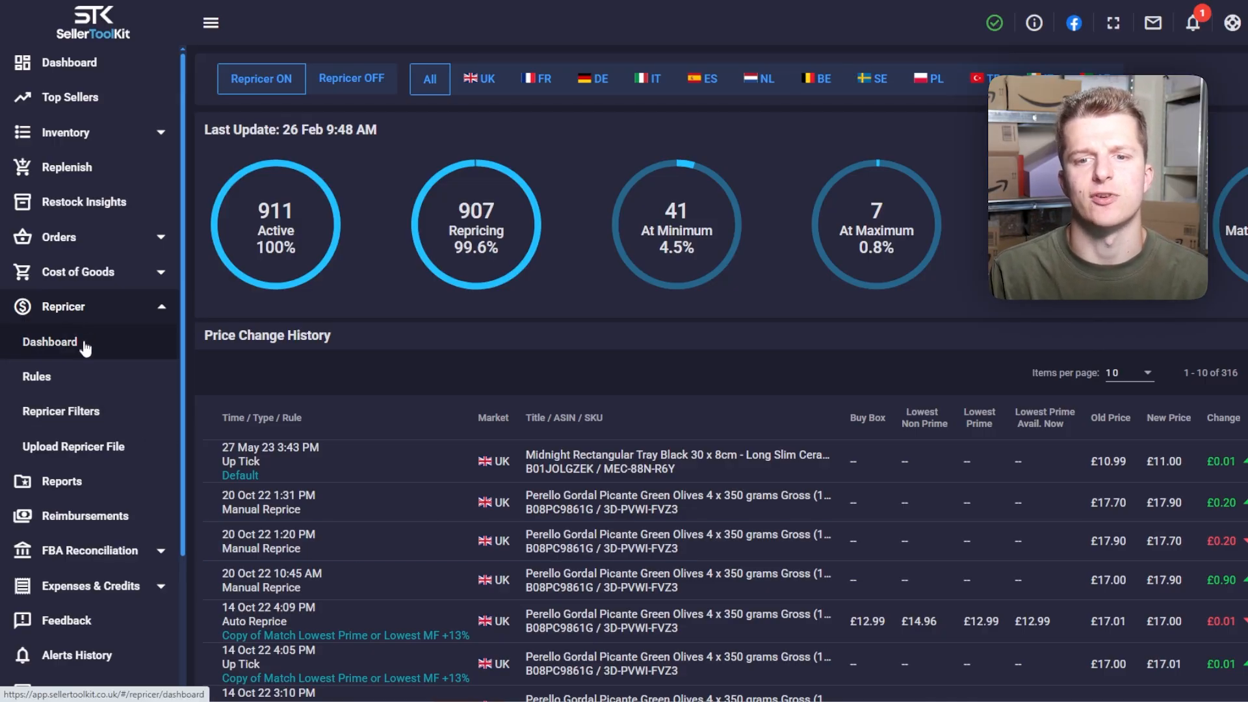
- Open the repricer filters and view the products by Not Repricing, At Minimum, Not At Minimum and At Maximum
{"action": "left_click", "coordinate": [46, 420]}
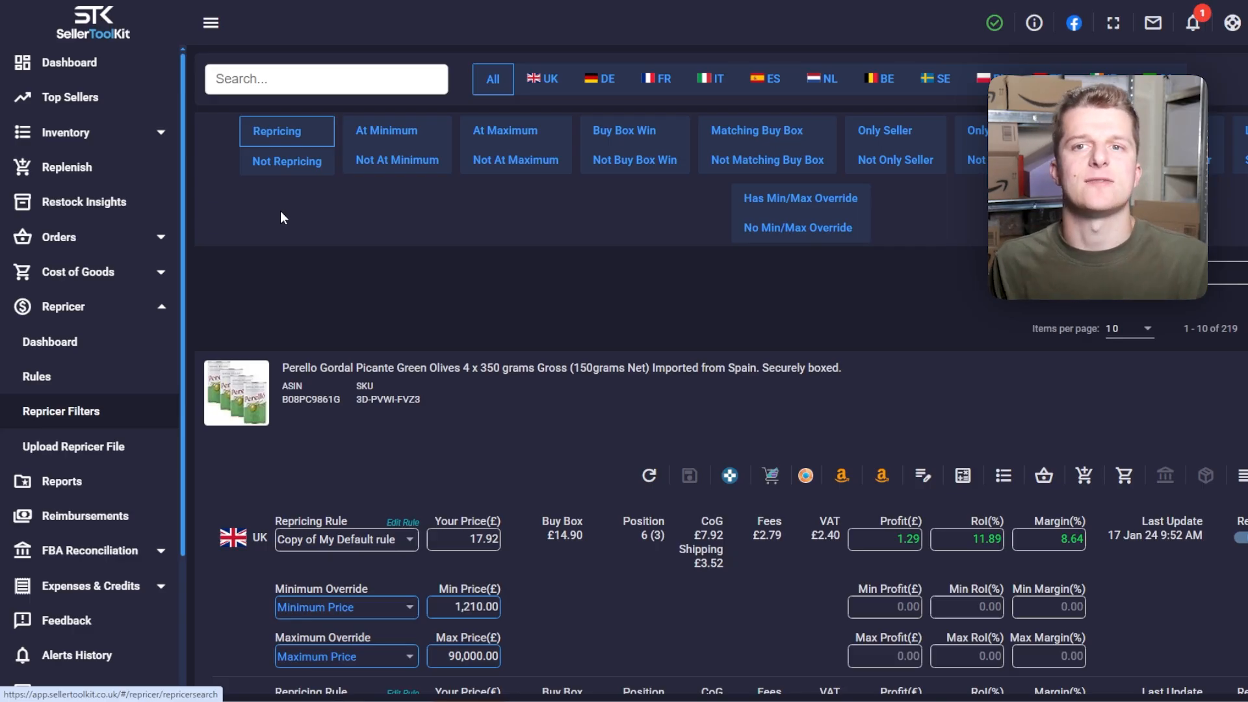
{"action": "left_click", "coordinate": [293, 172]}
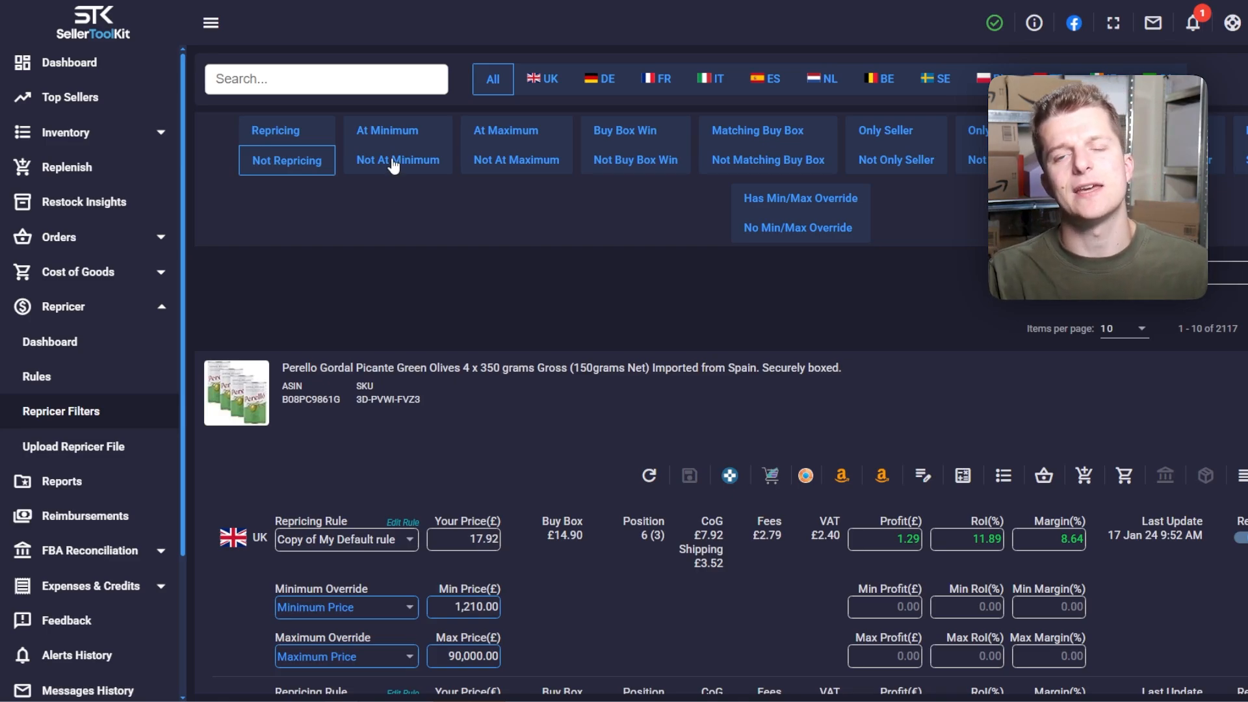
{"action": "left_click", "coordinate": [394, 129]}
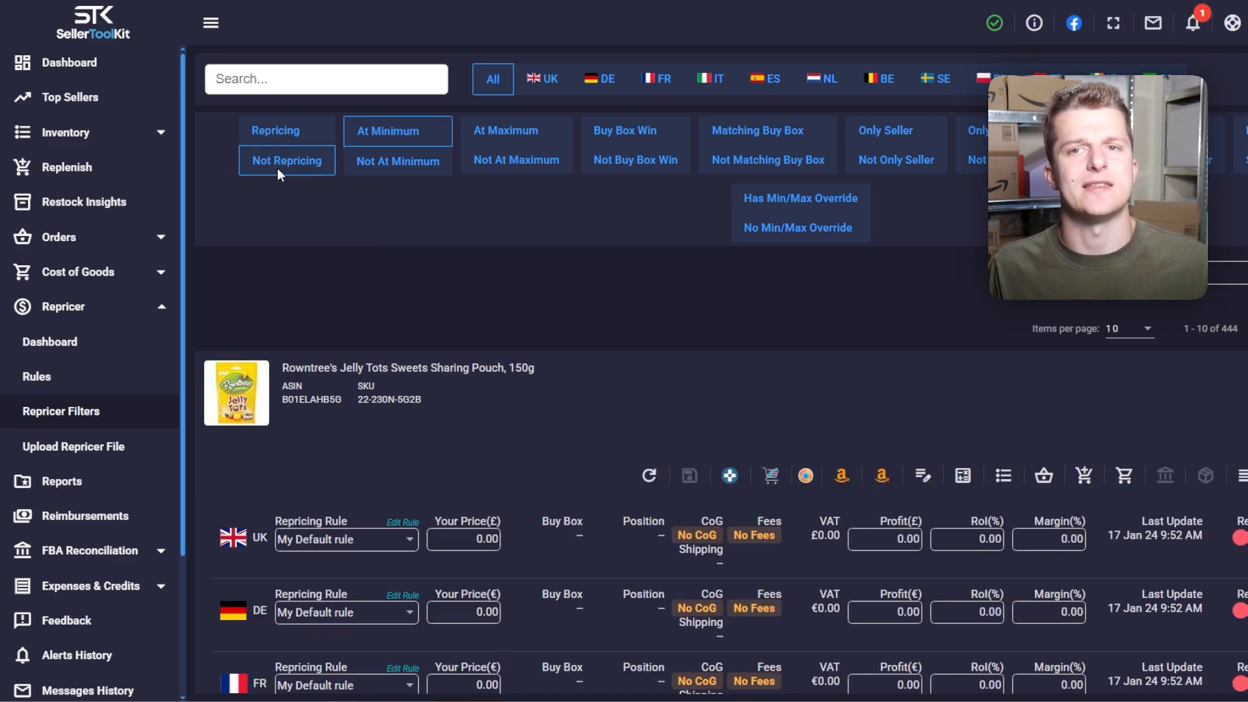
{"action": "left_click", "coordinate": [277, 166]}
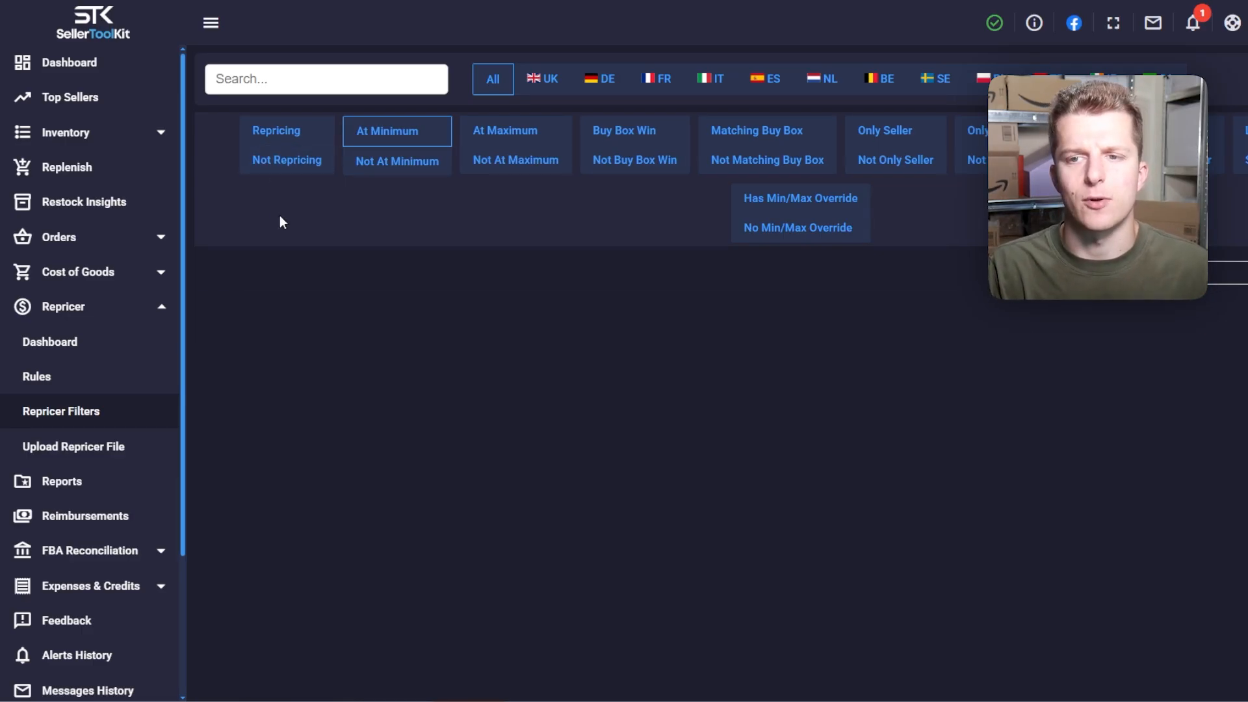
{"action": "left_click", "coordinate": [391, 174]}
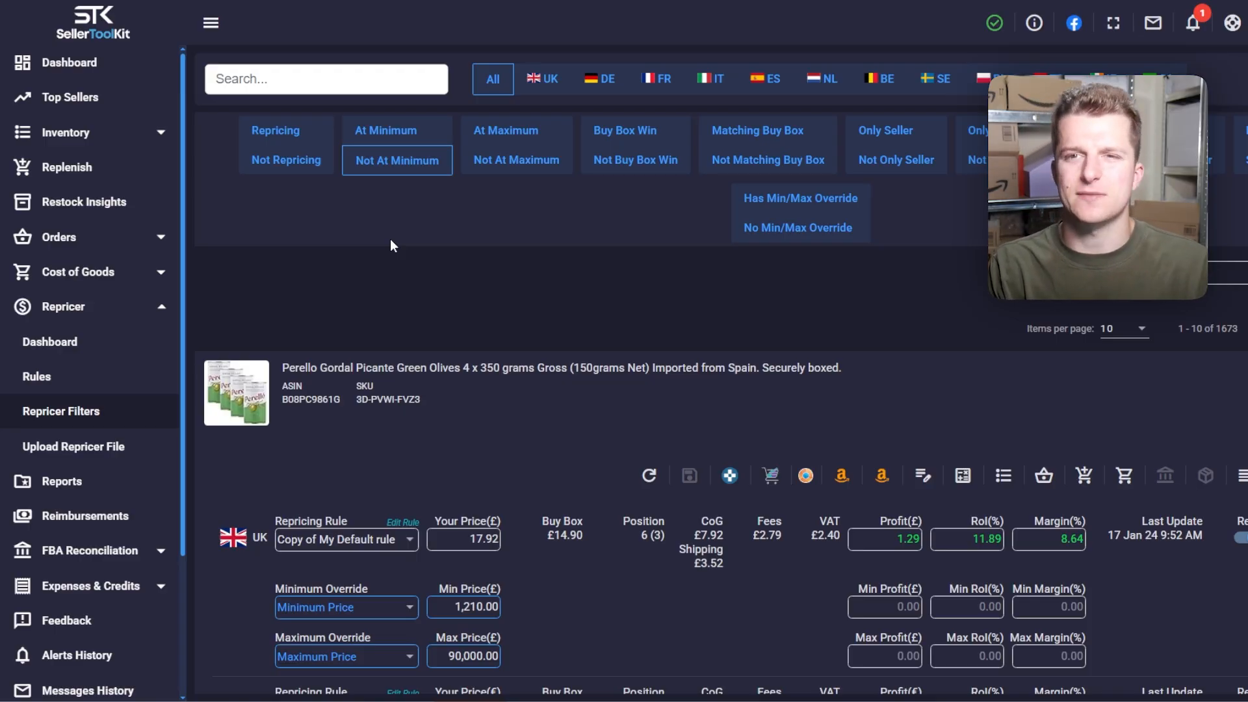
{"action": "left_click", "coordinate": [491, 145]}
{"action": "left_click", "coordinate": [396, 159]}
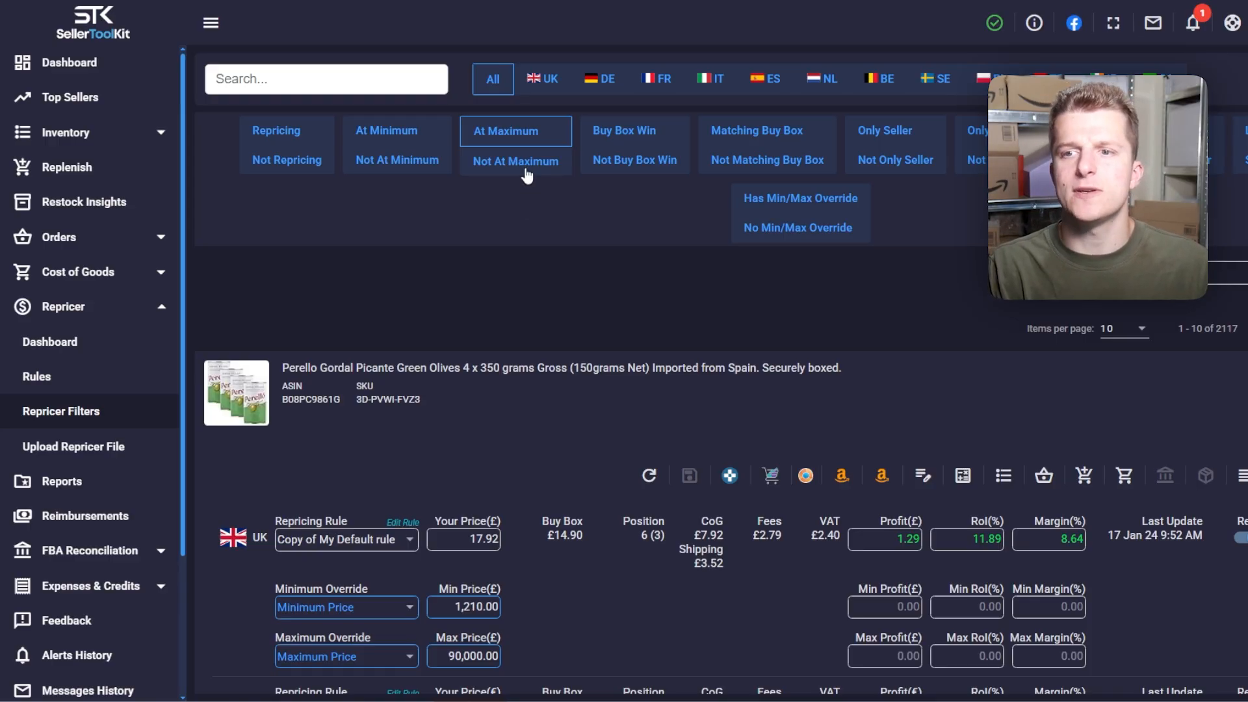
- View the products by Buy Box Win, Not Buy Box Win, Matching Buy Box and Not Matching Buy Box, and clear these filters
{"action": "left_click", "coordinate": [634, 130]}
{"action": "left_click", "coordinate": [513, 134]}
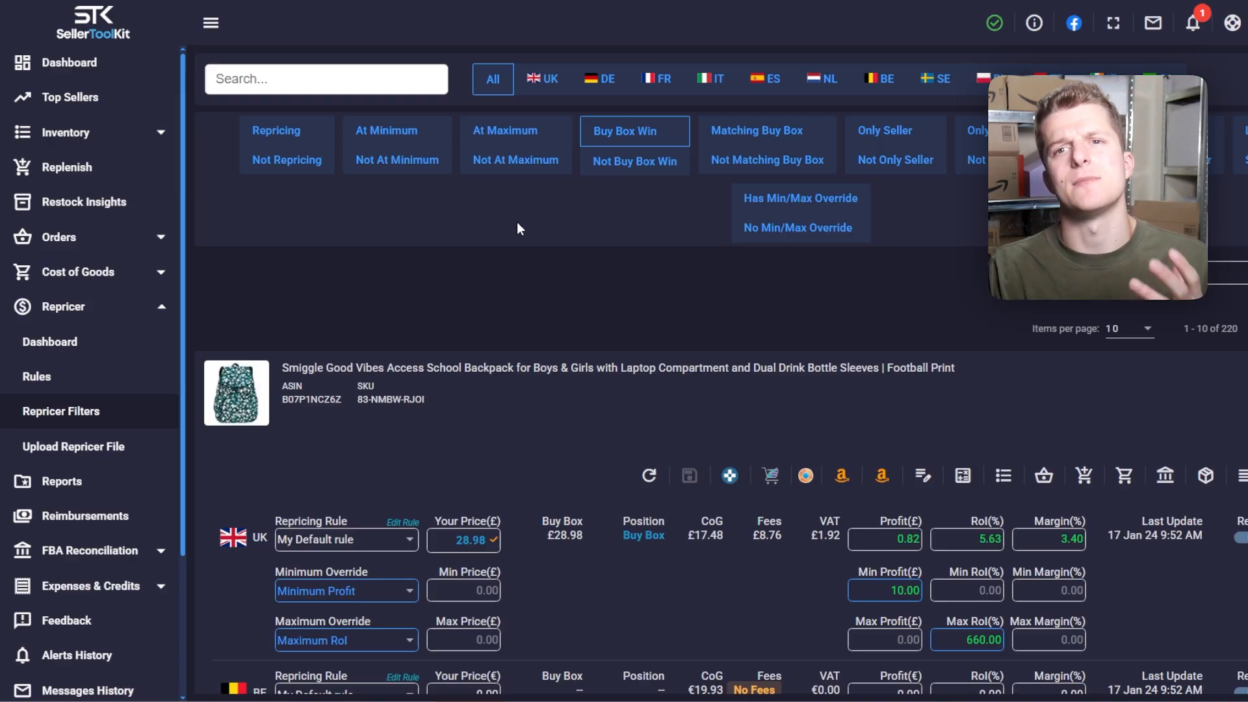
{"action": "left_click", "coordinate": [621, 161]}
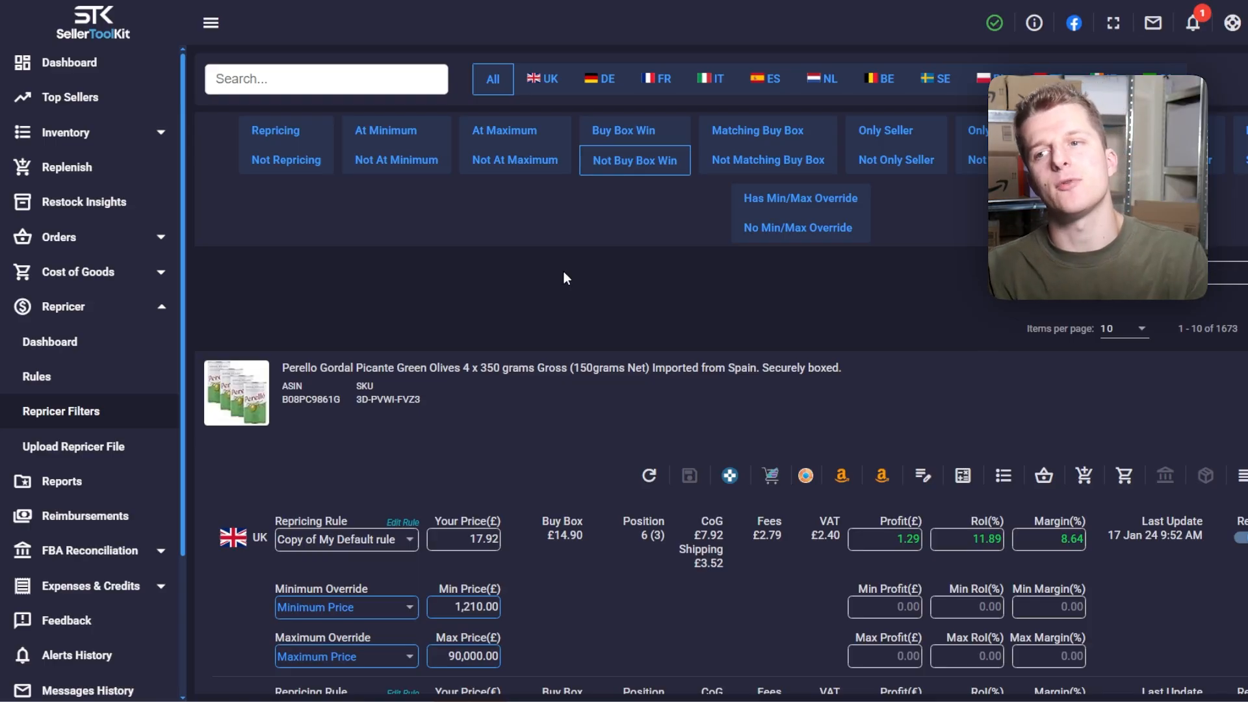
{"action": "left_click", "coordinate": [754, 132]}
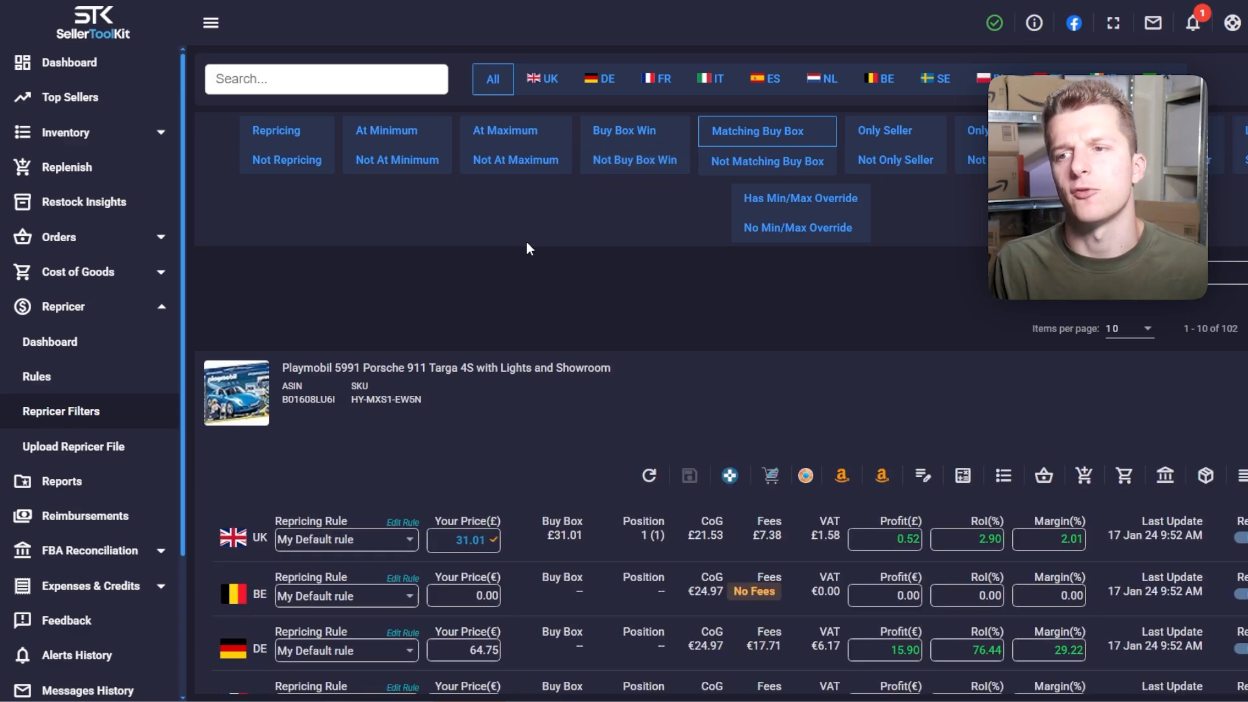
{"action": "left_click", "coordinate": [634, 163]}
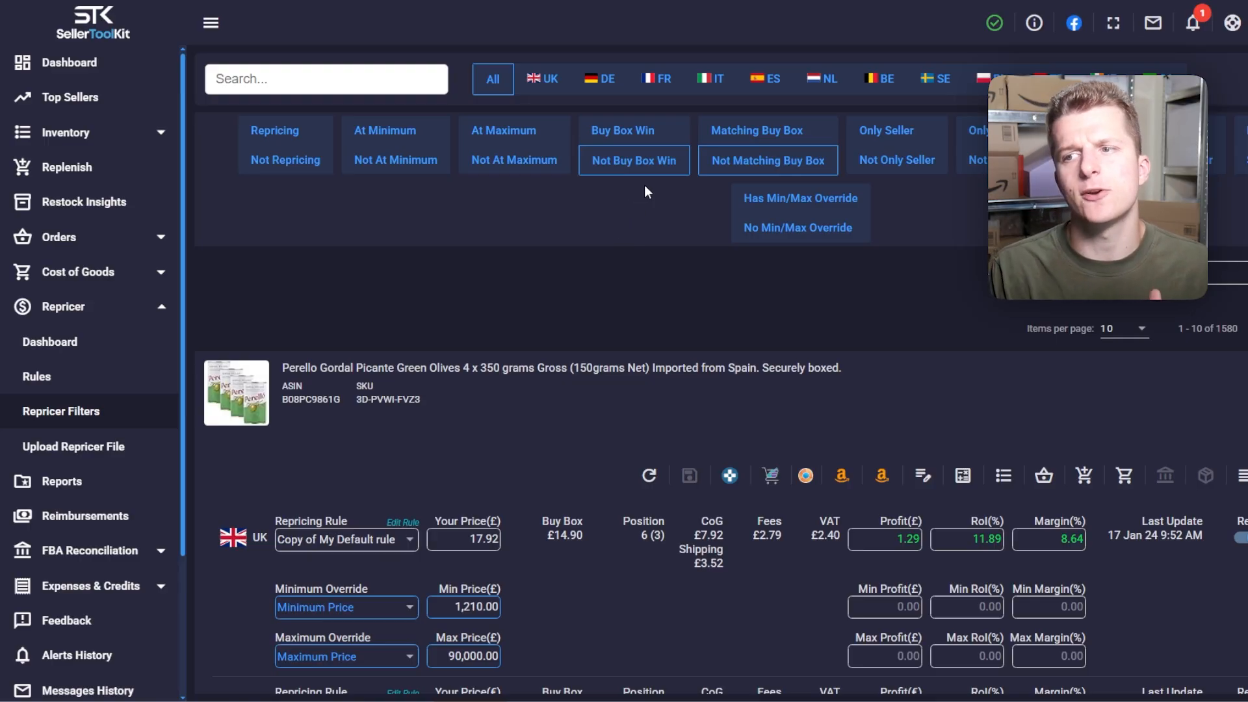
{"action": "left_click", "coordinate": [737, 173]}
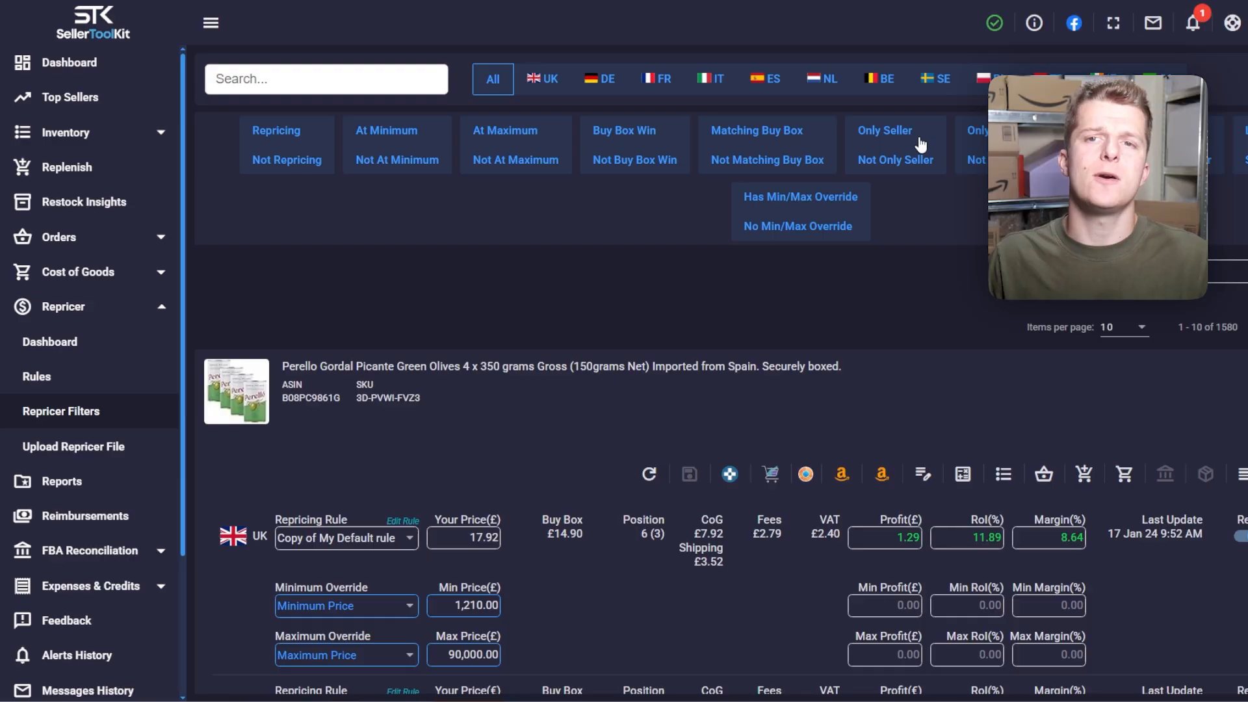
- View the products by Only Prime Seller, Only FBM Seller and Listing Has Buy Box in turn, and clear the filters
{"action": "left_click", "coordinate": [920, 143]}
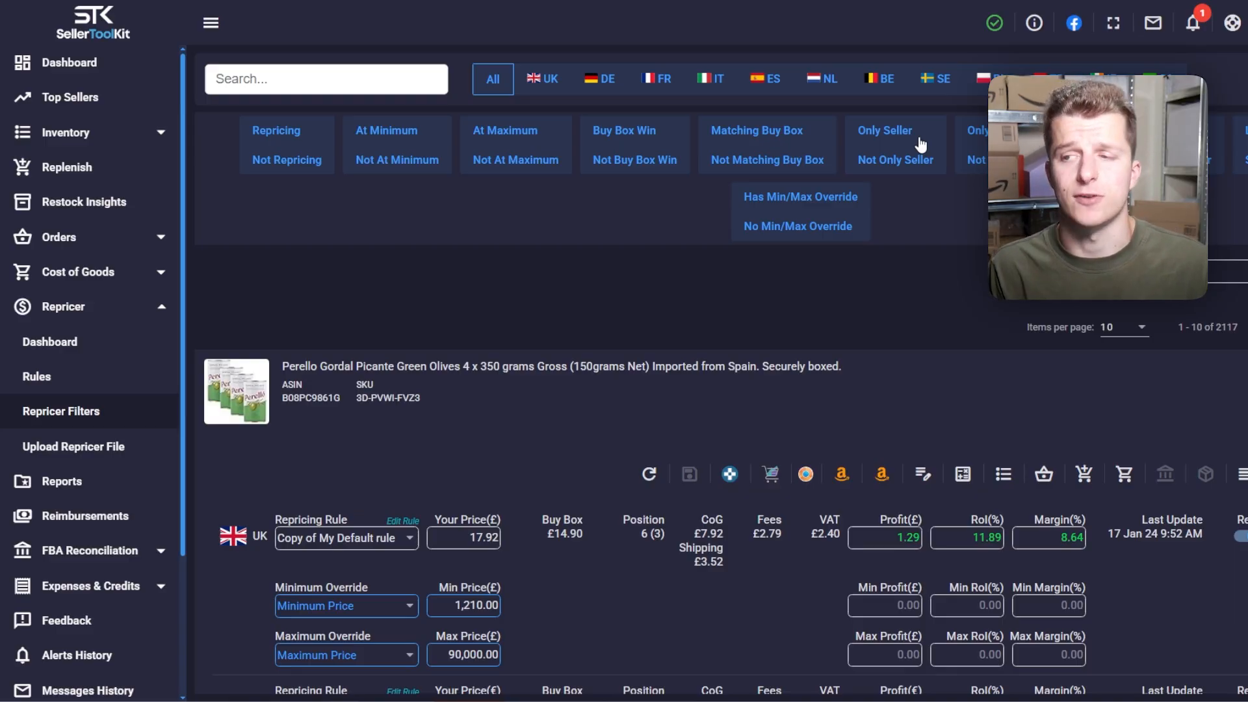
{"action": "left_click", "coordinate": [1009, 132]}
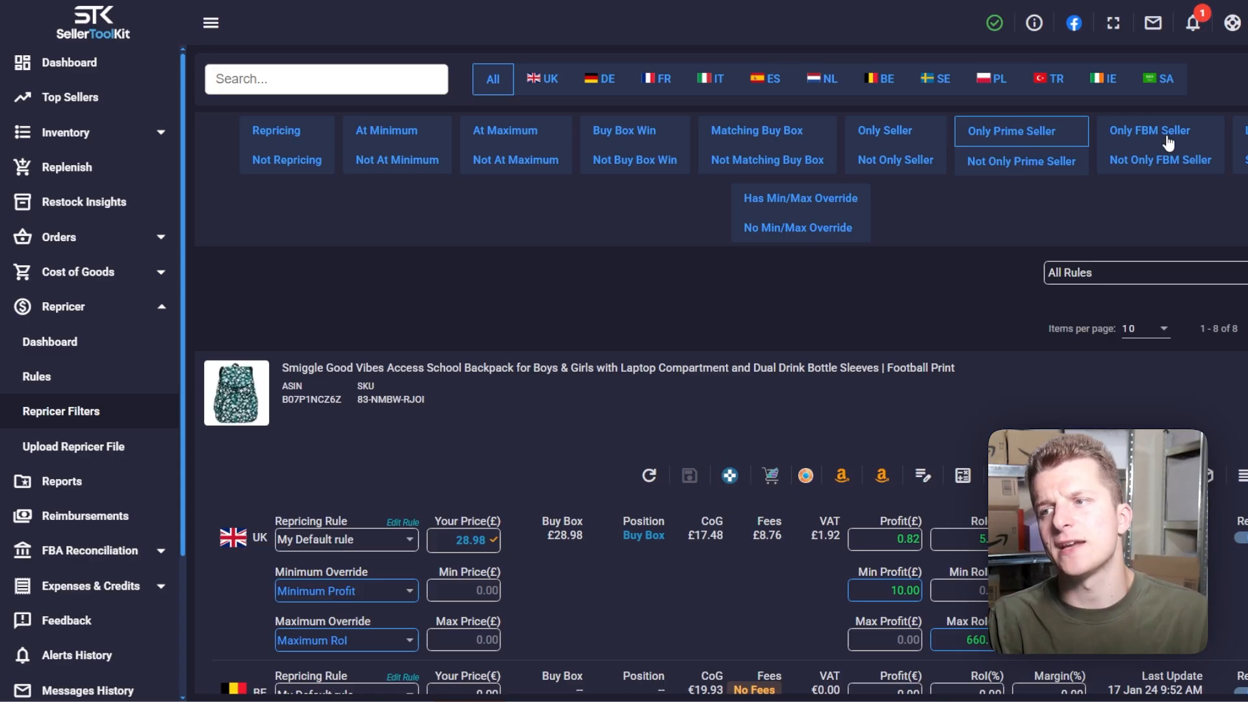
{"action": "left_click", "coordinate": [1168, 141]}
{"action": "left_click", "coordinate": [1036, 138]}
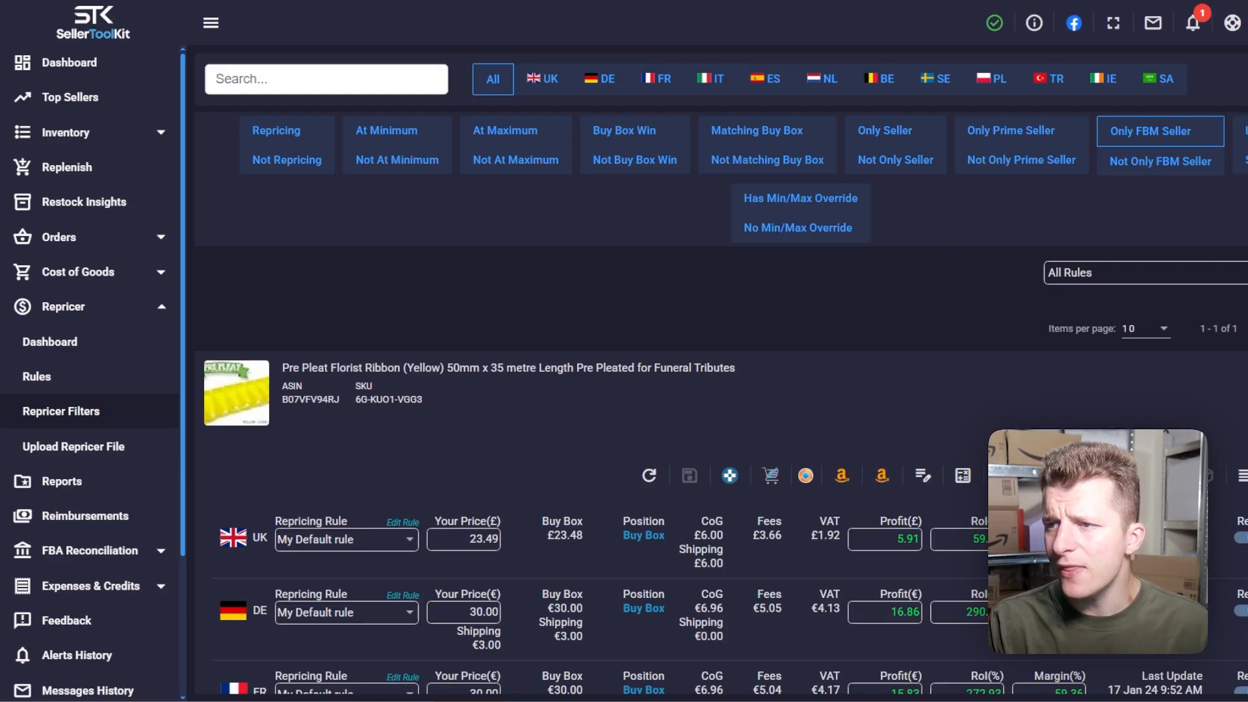
{"action": "left_click", "coordinate": [1243, 131]}
{"action": "left_click", "coordinate": [1119, 133]}
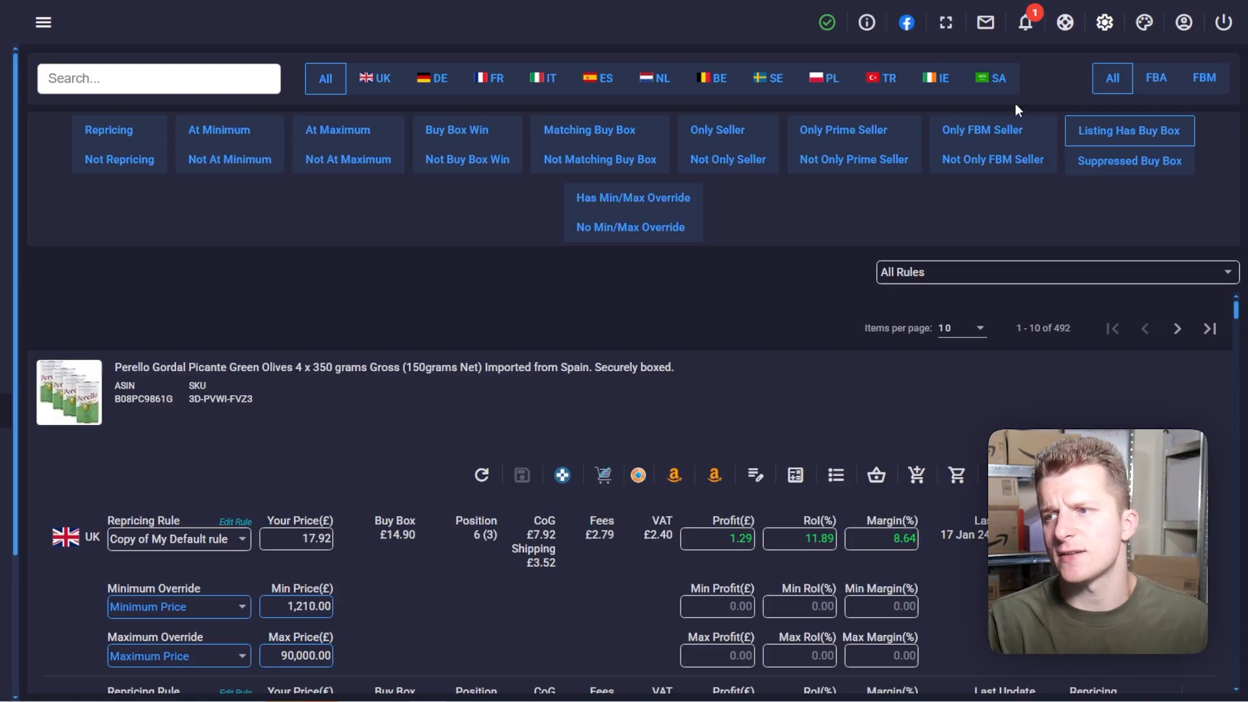
{"action": "left_click", "coordinate": [1095, 140]}
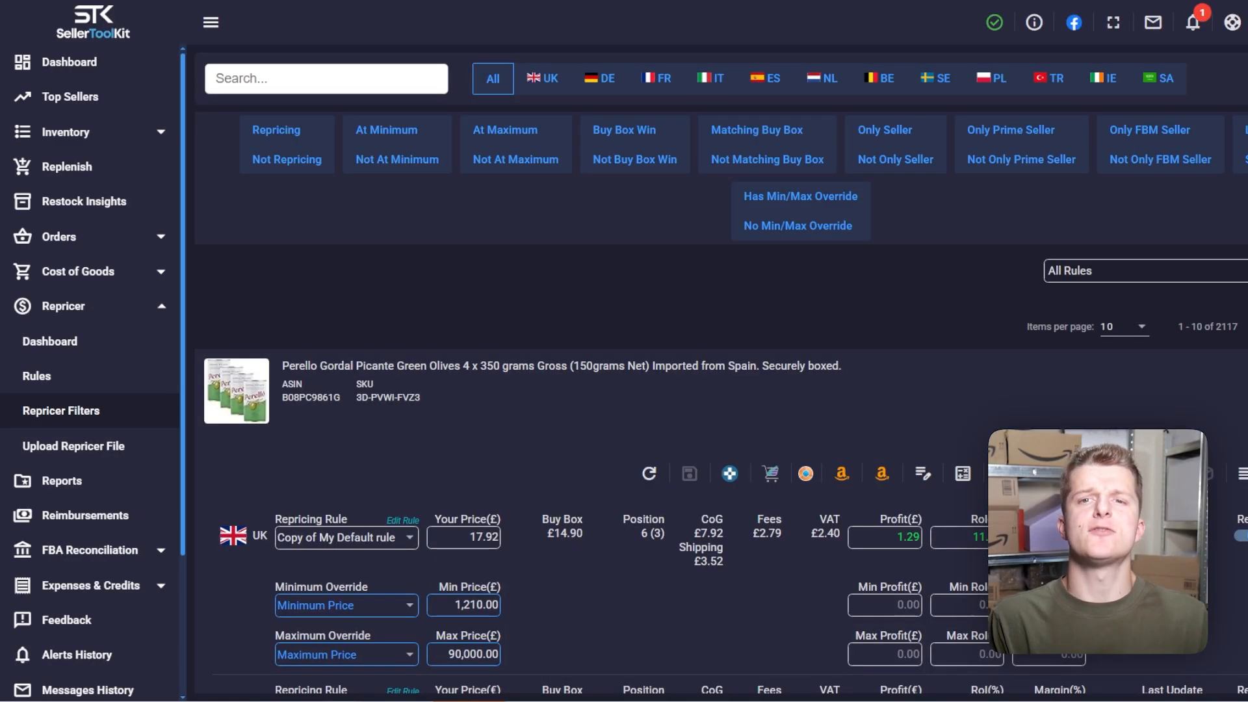
- Open the repricer rules and examine each rule's price matching, minimums and maximums, snooze times and number of assigned SKUs
{"action": "left_click", "coordinate": [75, 382]}
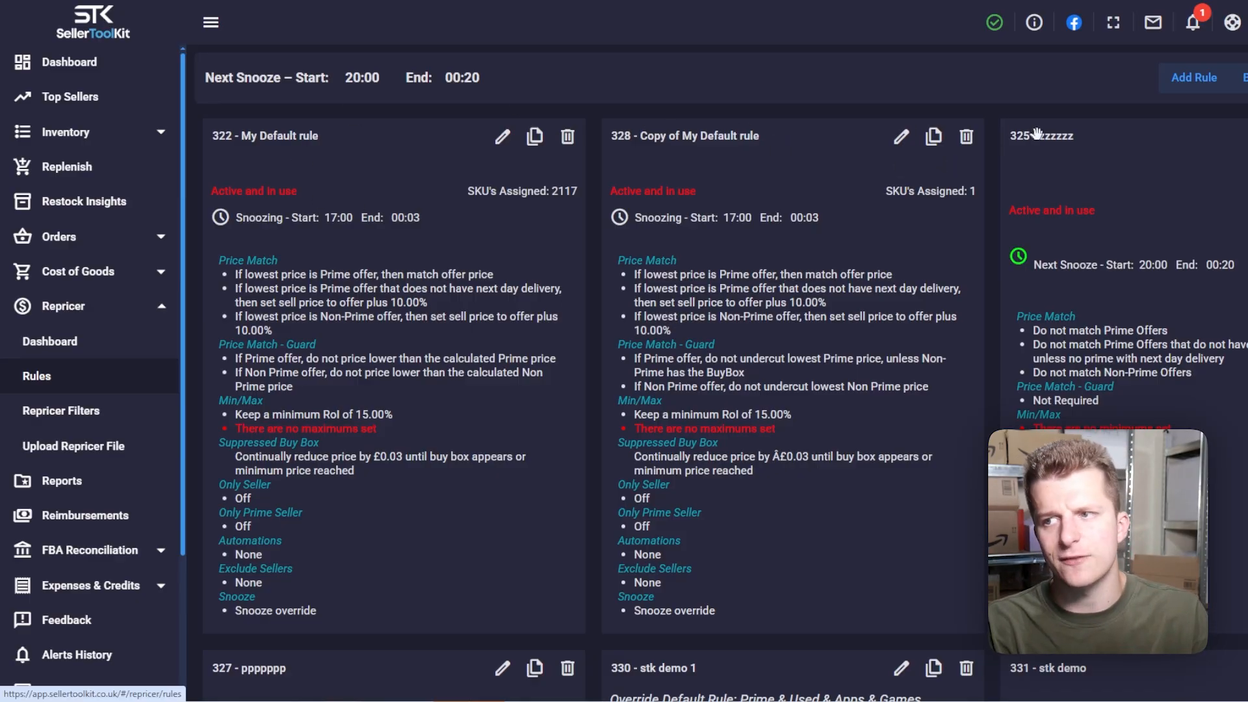
{"action": "scroll", "coordinate": [910, 293], "scroll_direction": "down", "scroll_amount": 3}
{"action": "scroll", "coordinate": [882, 310], "scroll_direction": "down", "scroll_amount": 2}
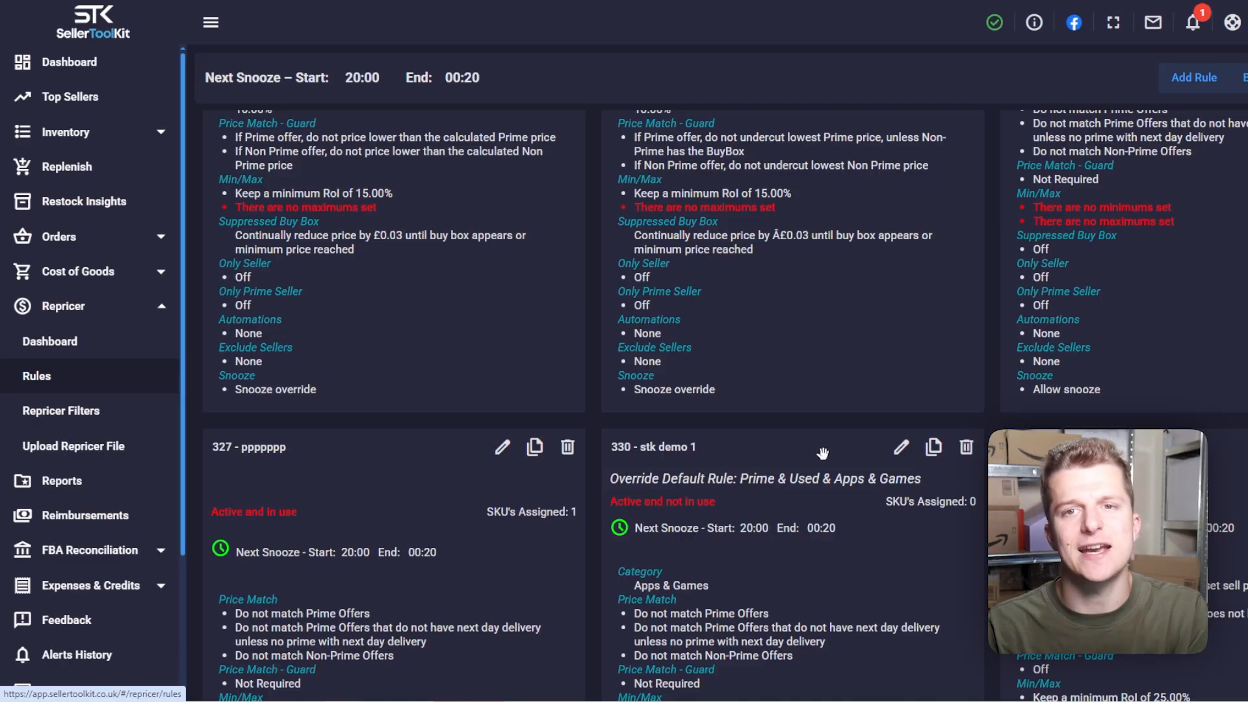
{"action": "scroll", "coordinate": [823, 452], "scroll_direction": "up", "scroll_amount": 3}
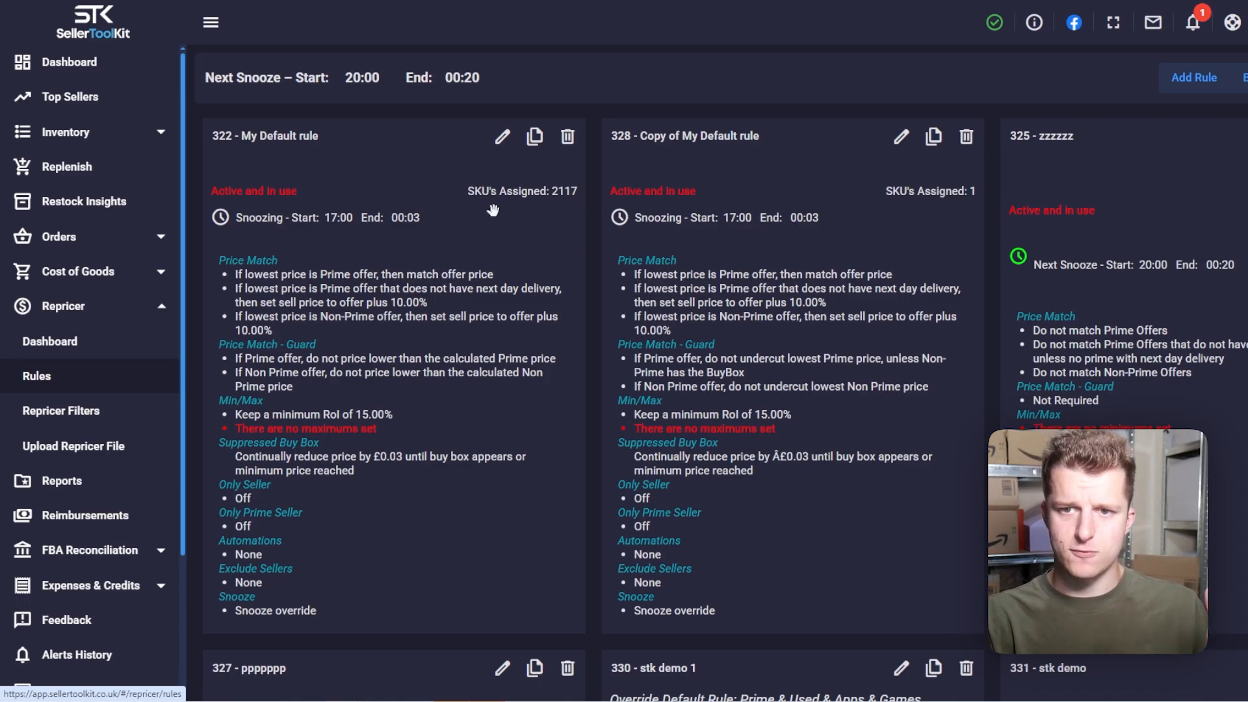
{"action": "left_click", "coordinate": [514, 197]}
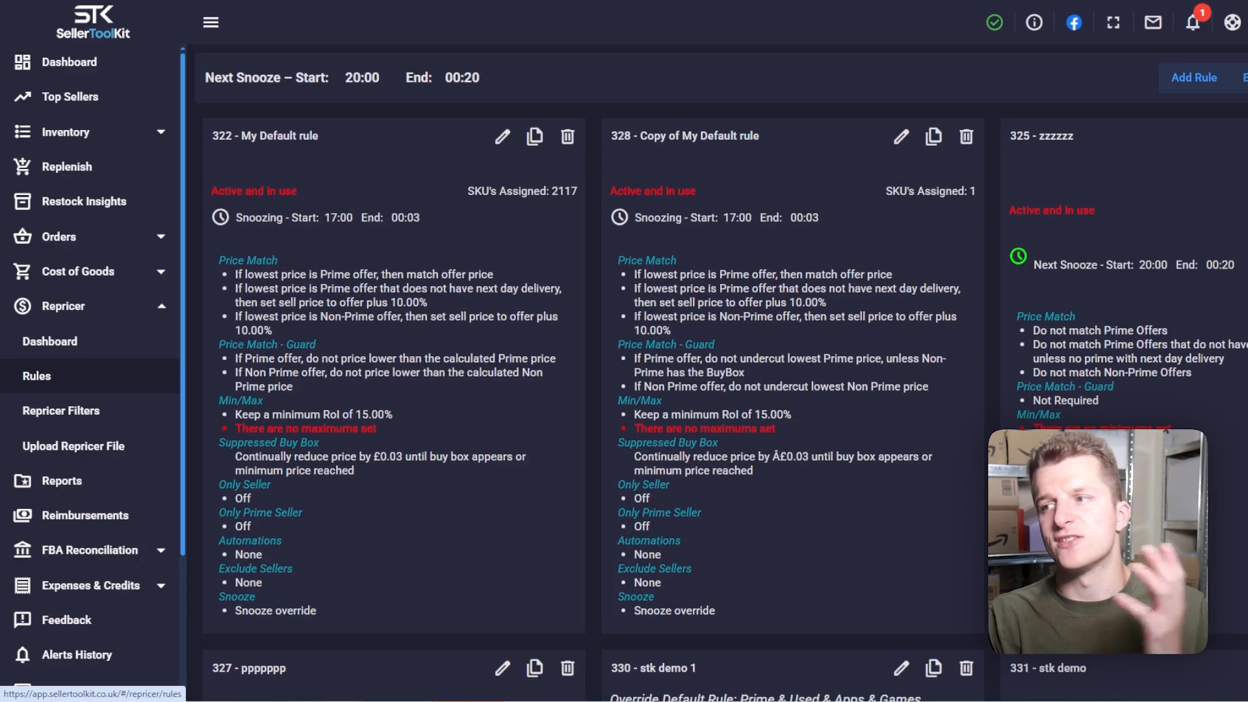
{"action": "scroll", "coordinate": [994, 525], "scroll_direction": "down", "scroll_amount": 4}
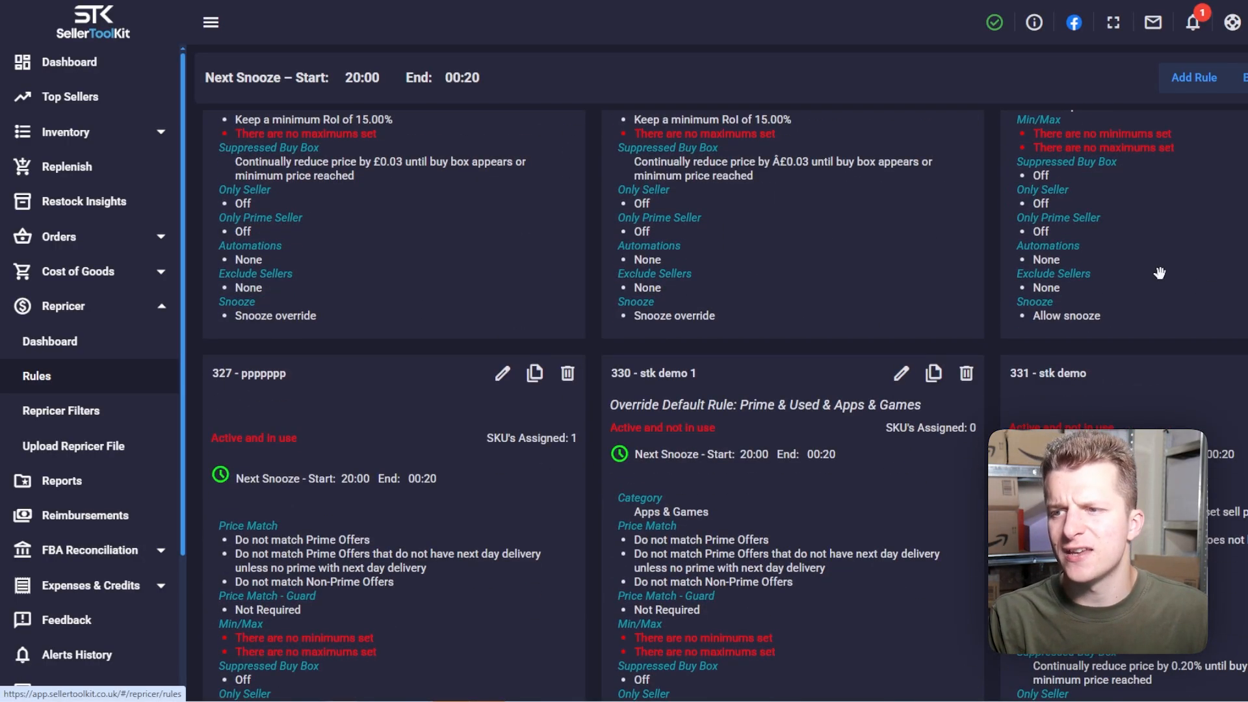
{"action": "scroll", "coordinate": [1159, 272], "scroll_direction": "down", "scroll_amount": 1}
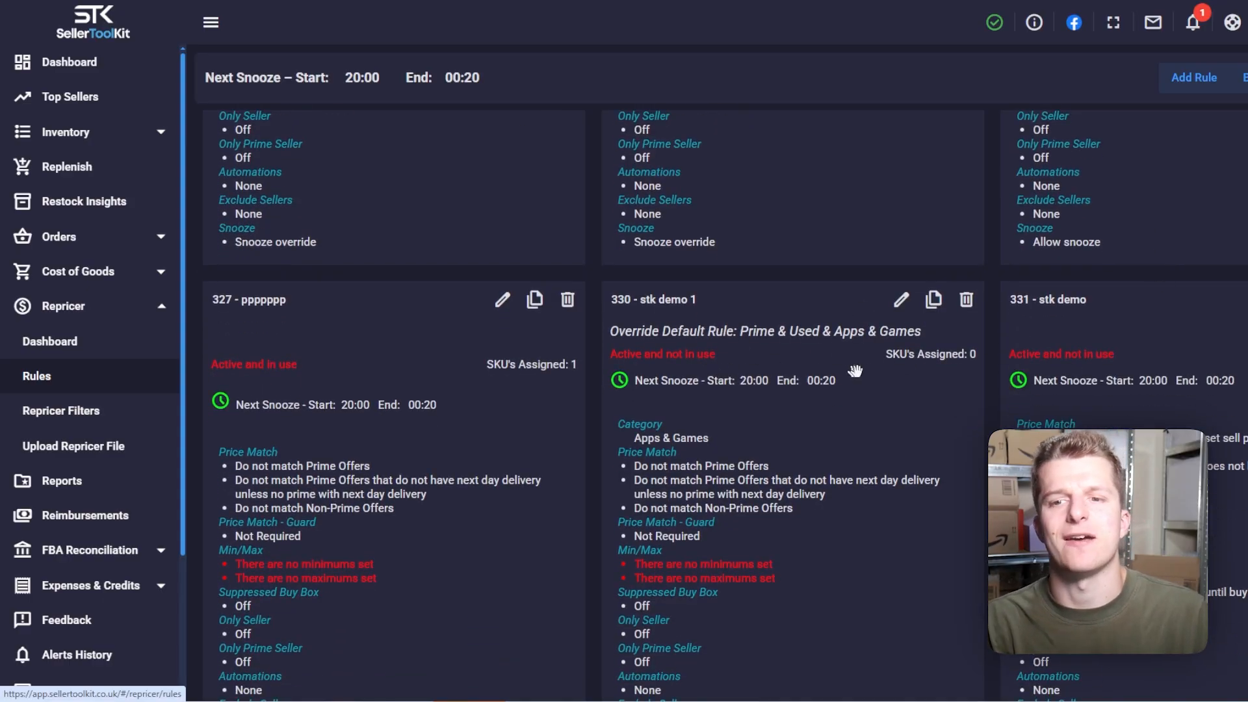
{"action": "scroll", "coordinate": [460, 324], "scroll_direction": "up", "scroll_amount": 5}
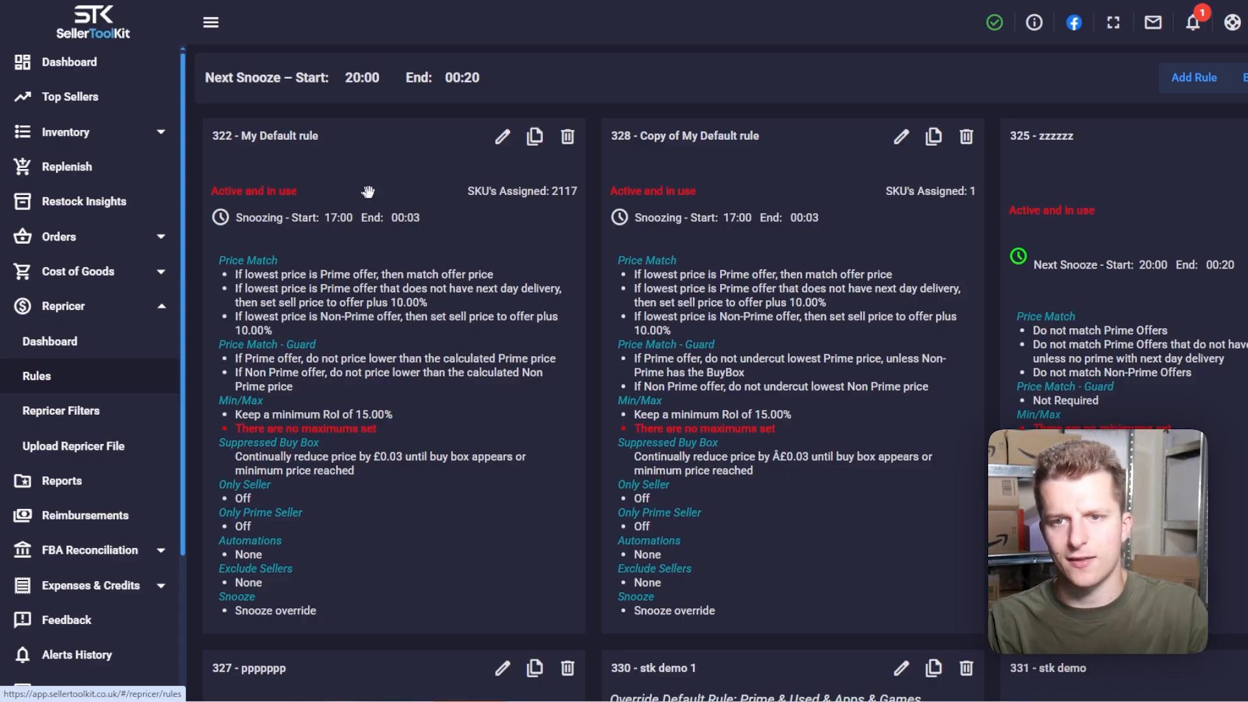
{"action": "scroll", "coordinate": [455, 258], "scroll_direction": "down", "scroll_amount": 6}
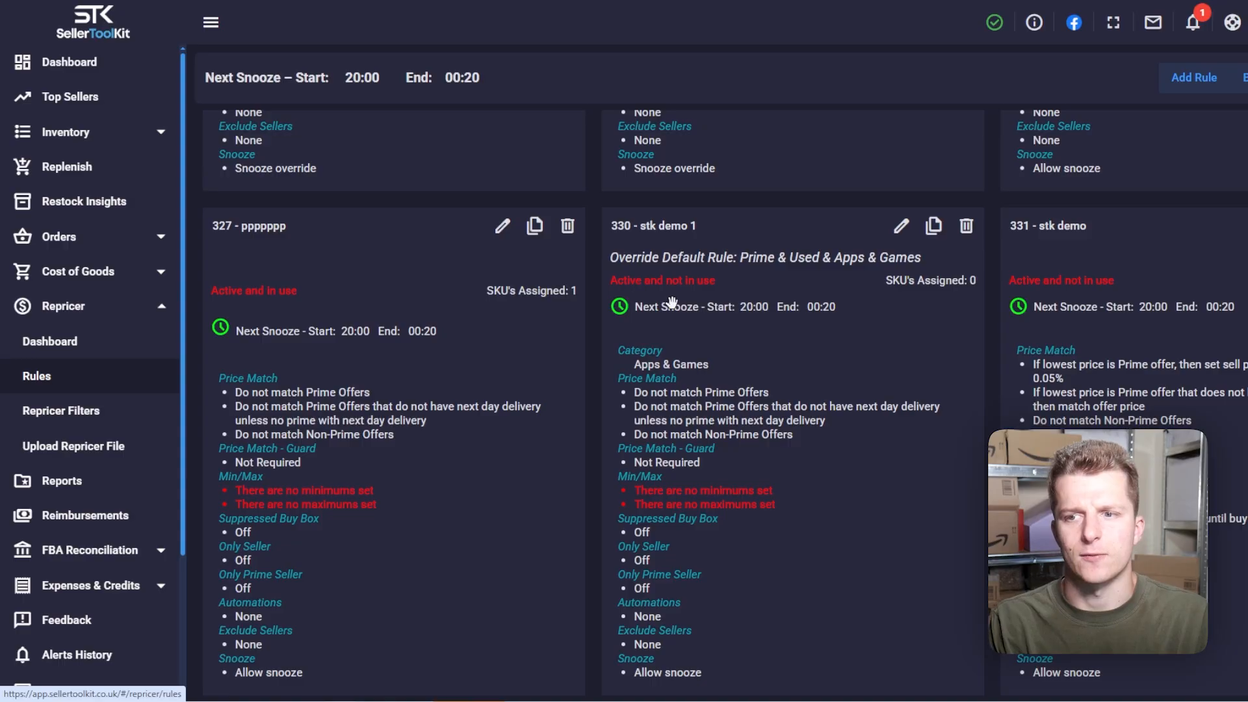
{"action": "scroll", "coordinate": [411, 426], "scroll_direction": "up", "scroll_amount": 6}
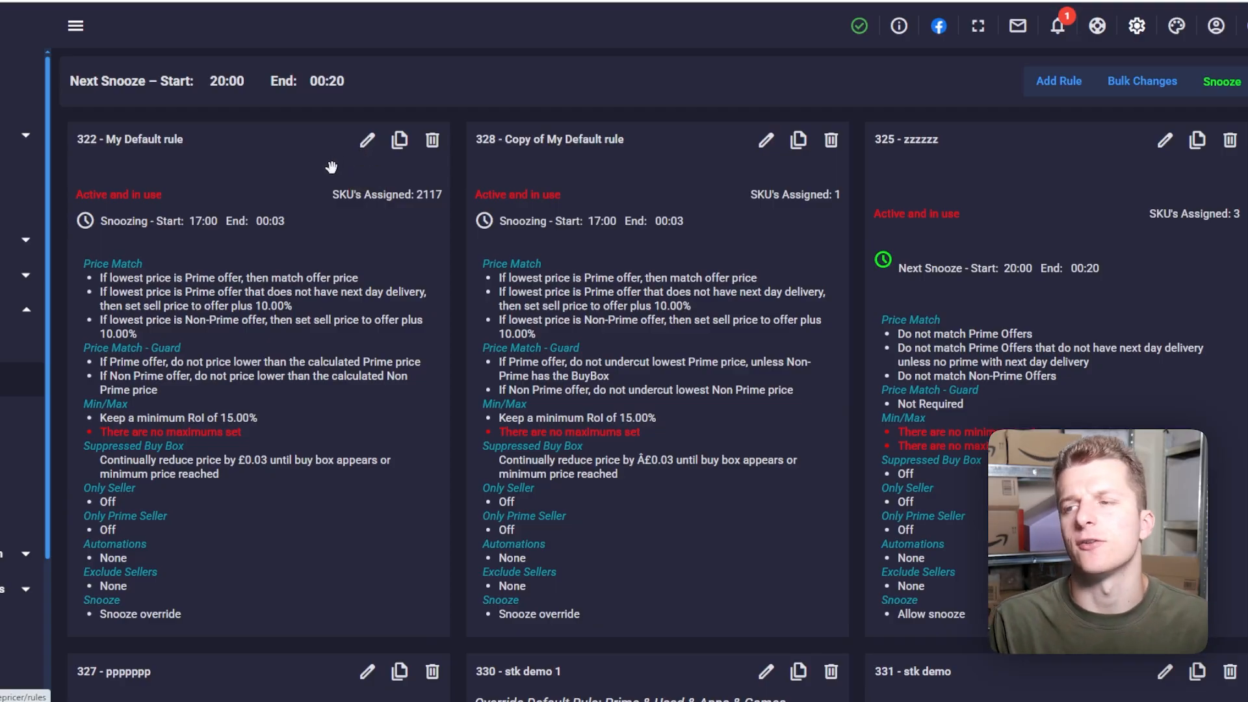
- Start adding a new repricing rule and name it "stk demo 2"
{"action": "left_click", "coordinate": [1067, 83]}
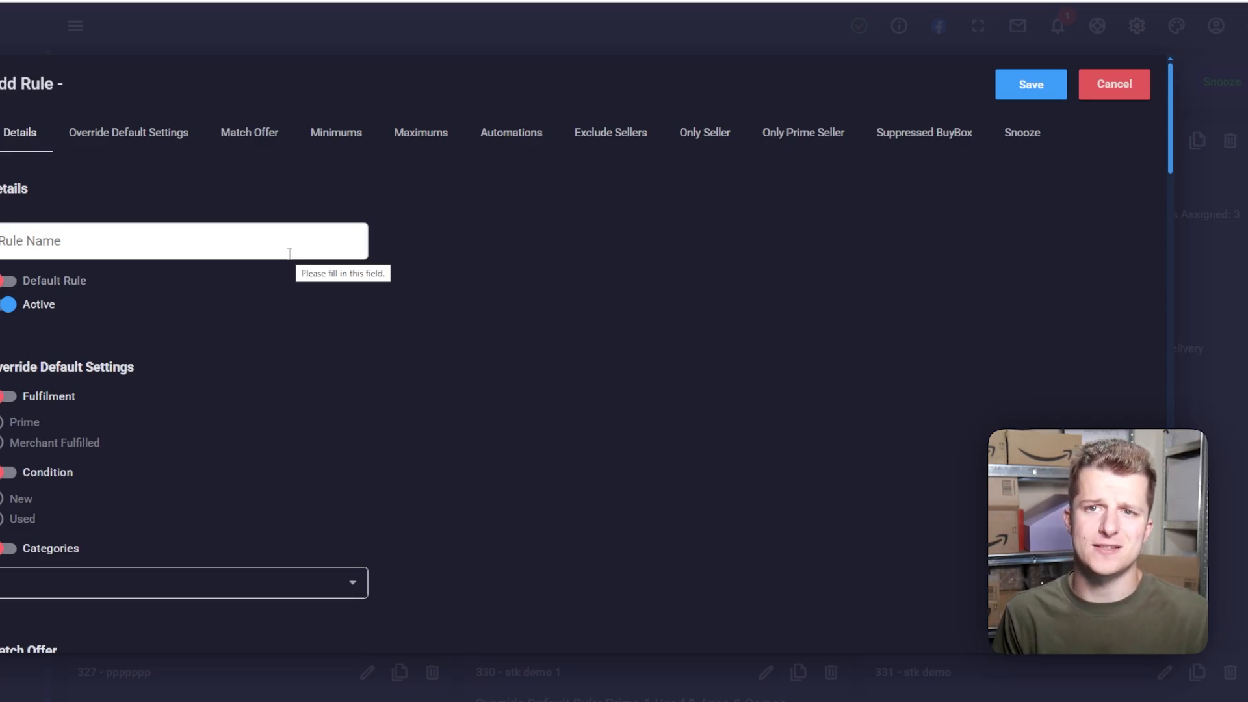
{"action": "left_click", "coordinate": [212, 254]}
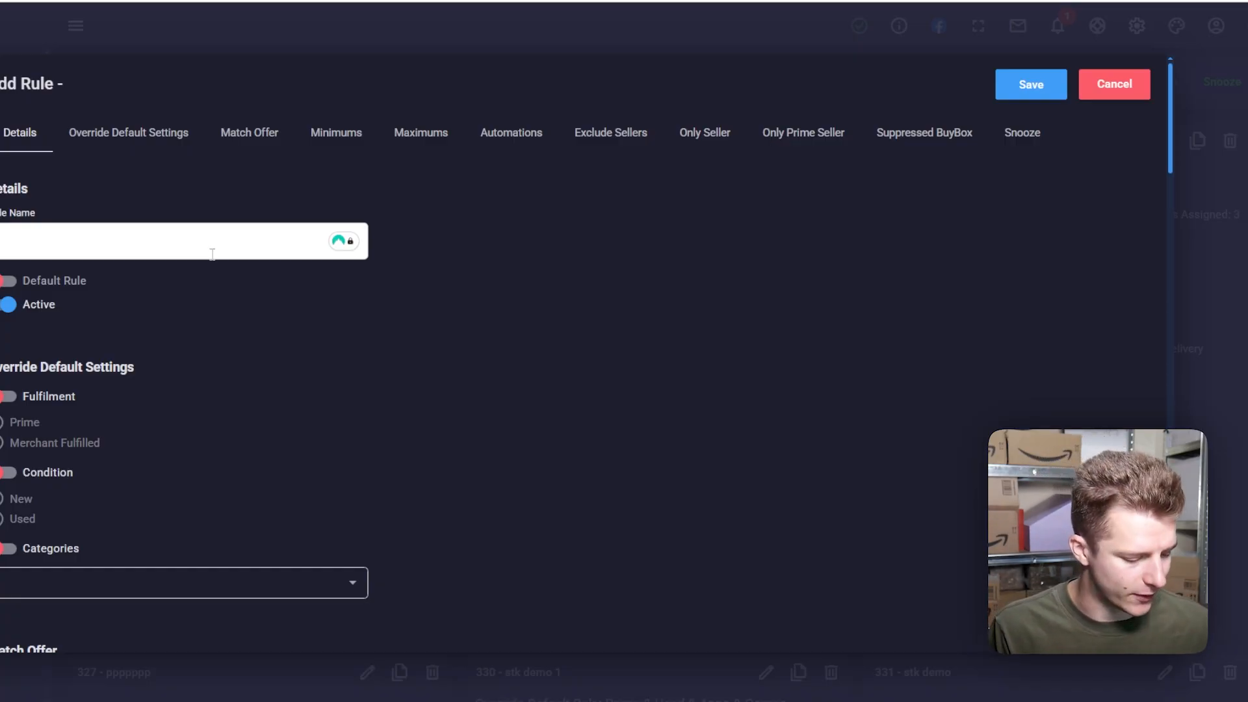
{"action": "type", "text": "stk demo"}
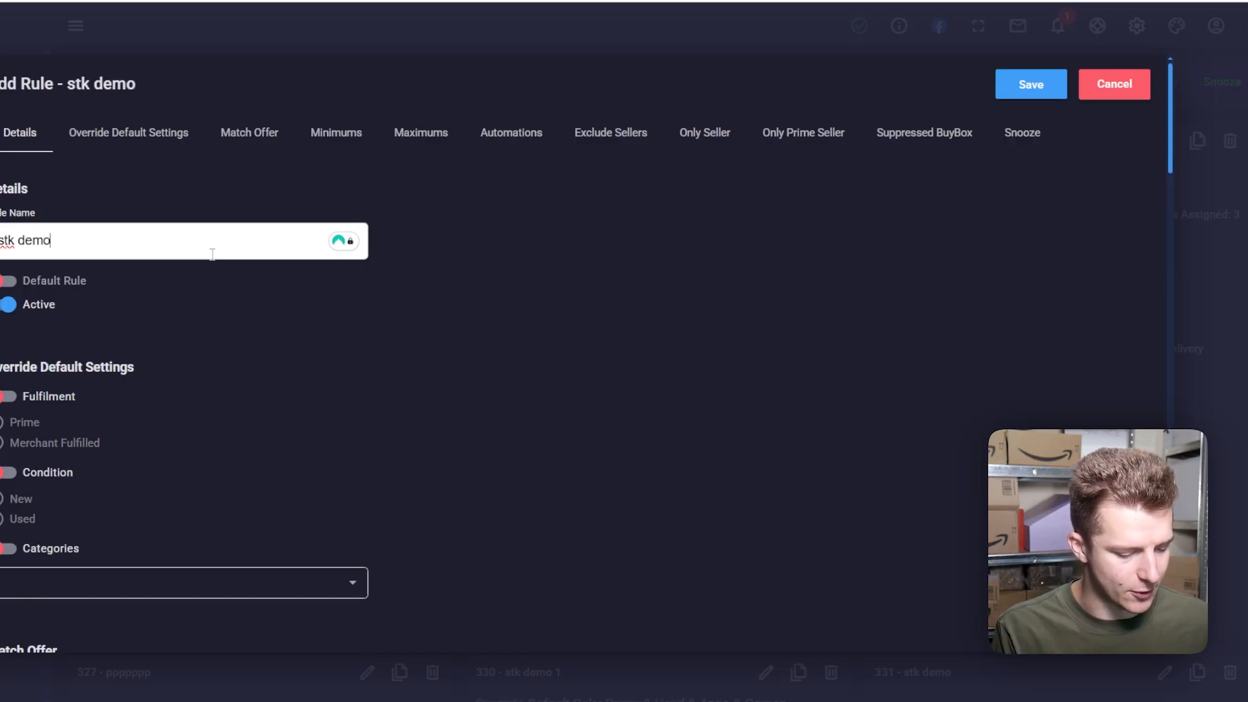
{"action": "type", "text": " 2"}
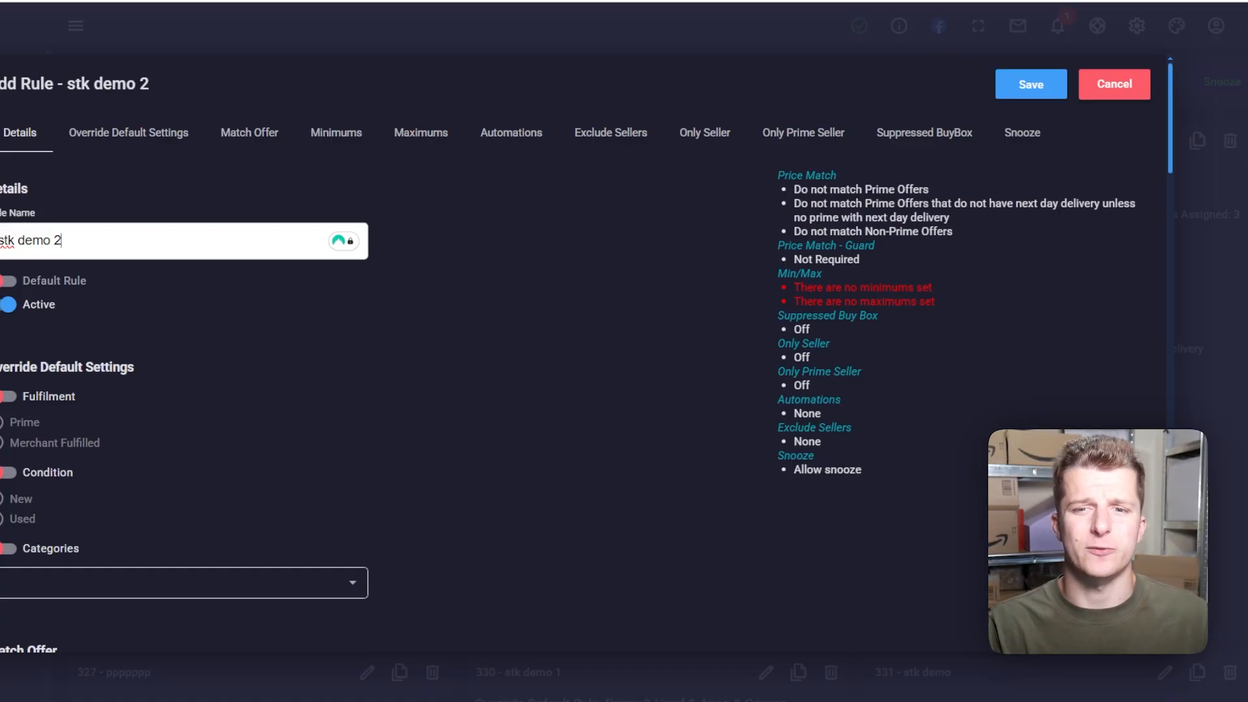
- Try the Default Rule option for the new rule and switch it back off
{"action": "left_click", "coordinate": [6, 281]}
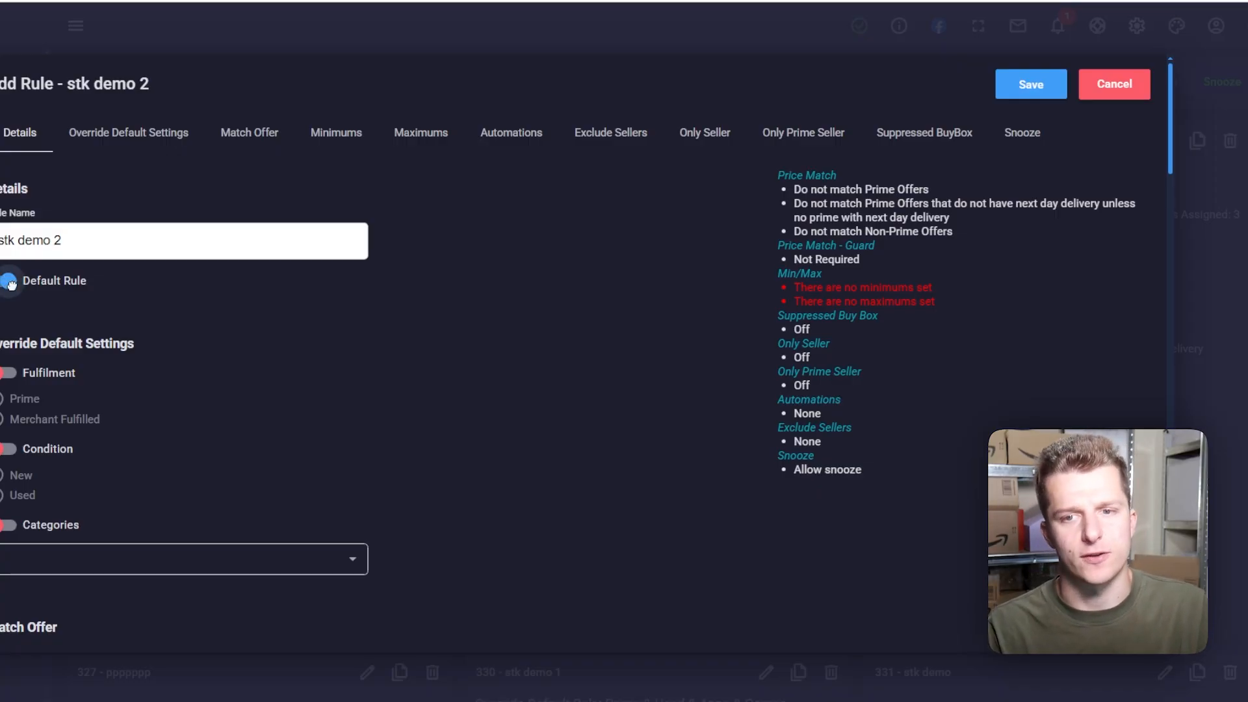
{"action": "left_click", "coordinate": [7, 281]}
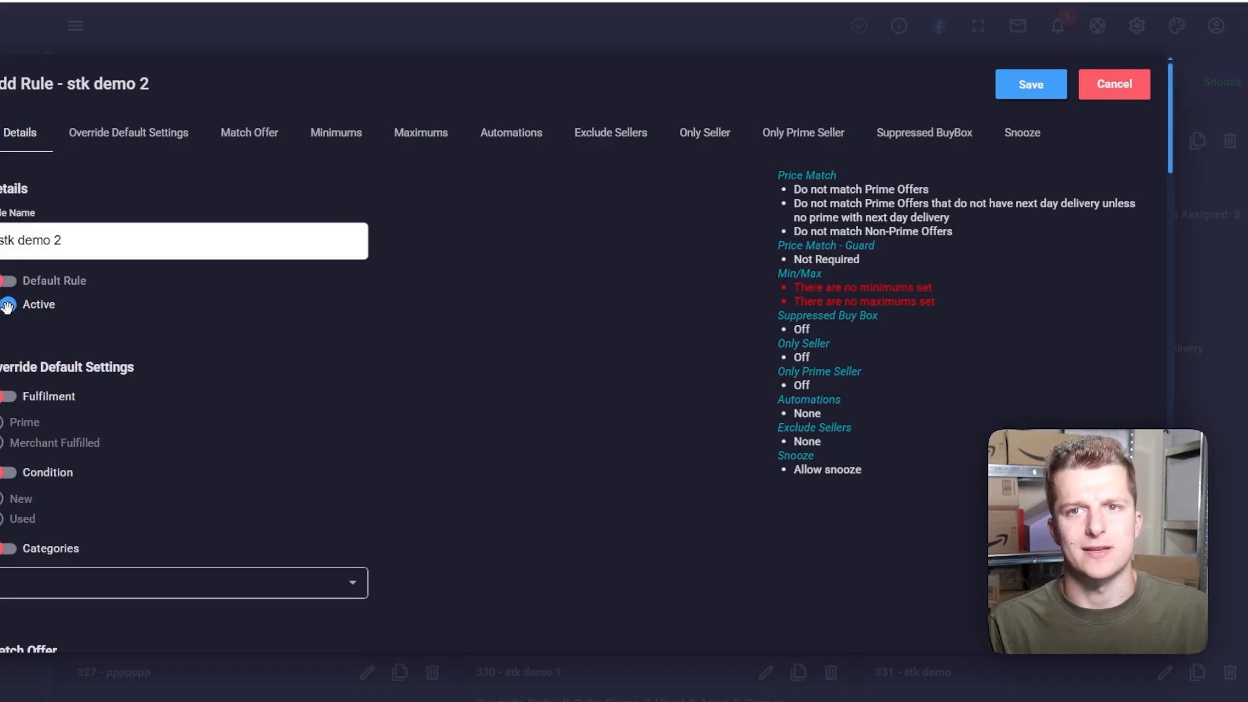
- Set the rule's Prime offers to Match Price and Prime - Not Next Day Delivery offers to Price above by fixed percent
{"action": "scroll", "coordinate": [78, 297], "scroll_direction": "down", "scroll_amount": 8}
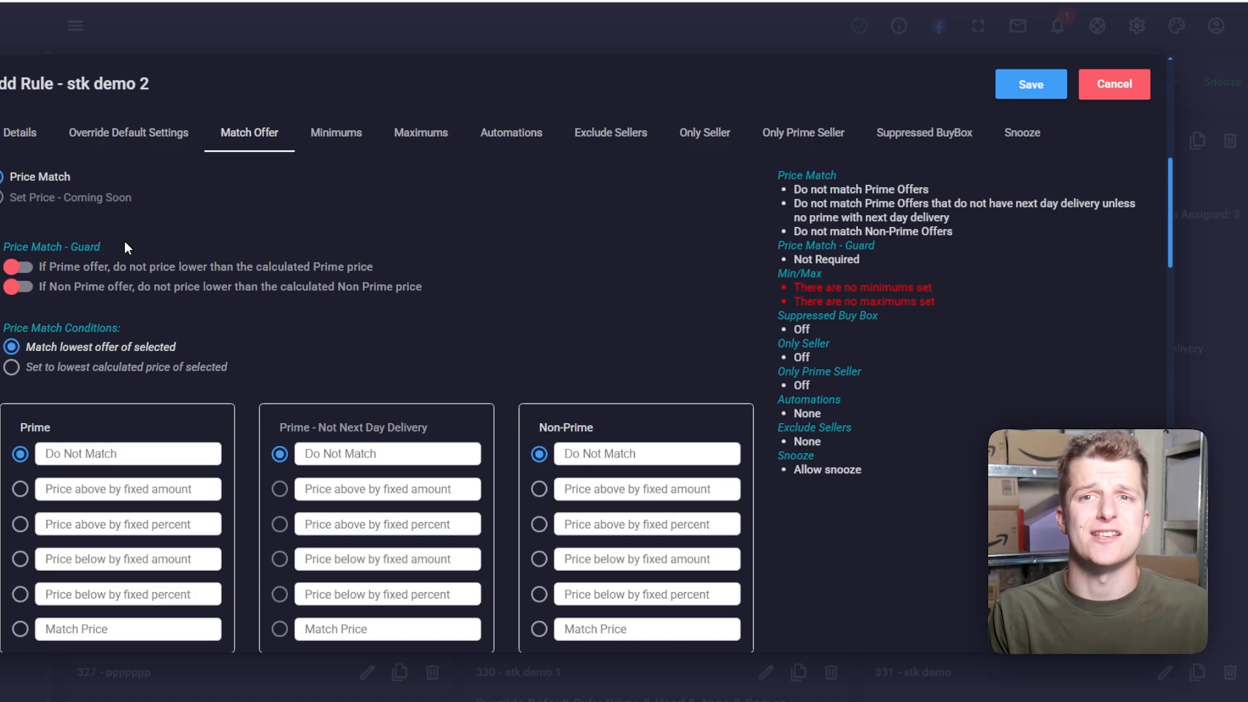
{"action": "scroll", "coordinate": [123, 244], "scroll_direction": "down", "scroll_amount": 2}
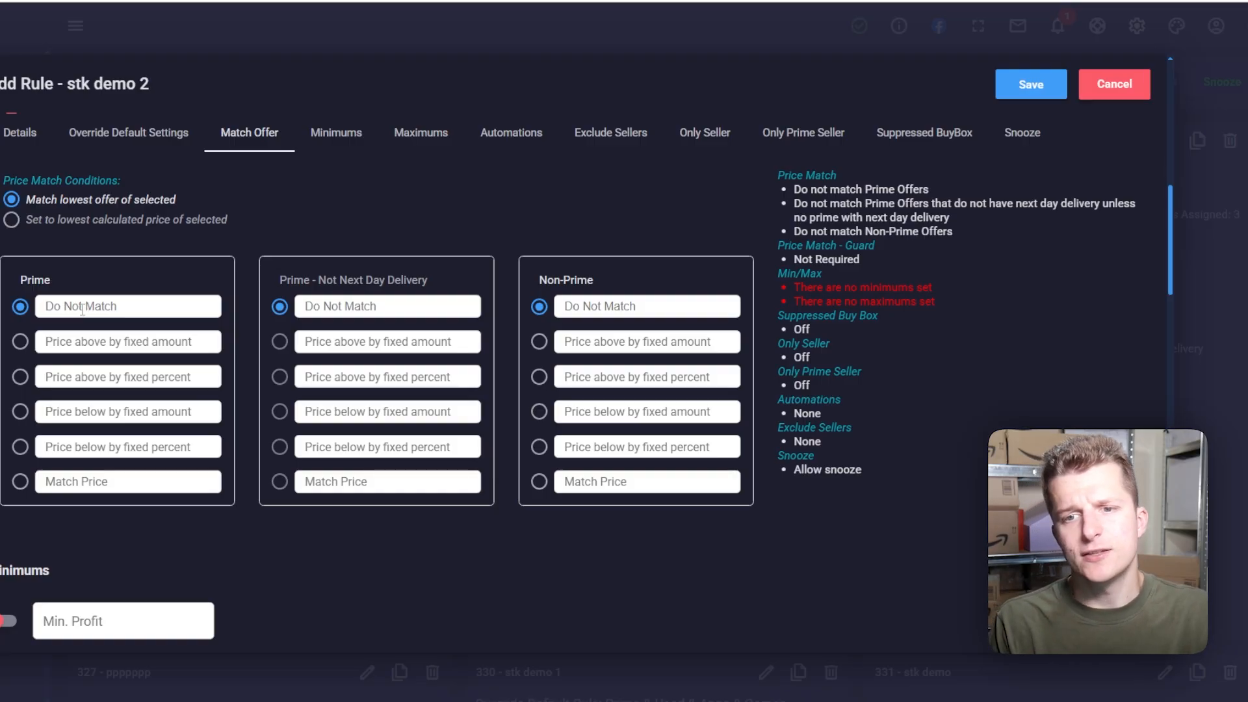
{"action": "left_click", "coordinate": [19, 484]}
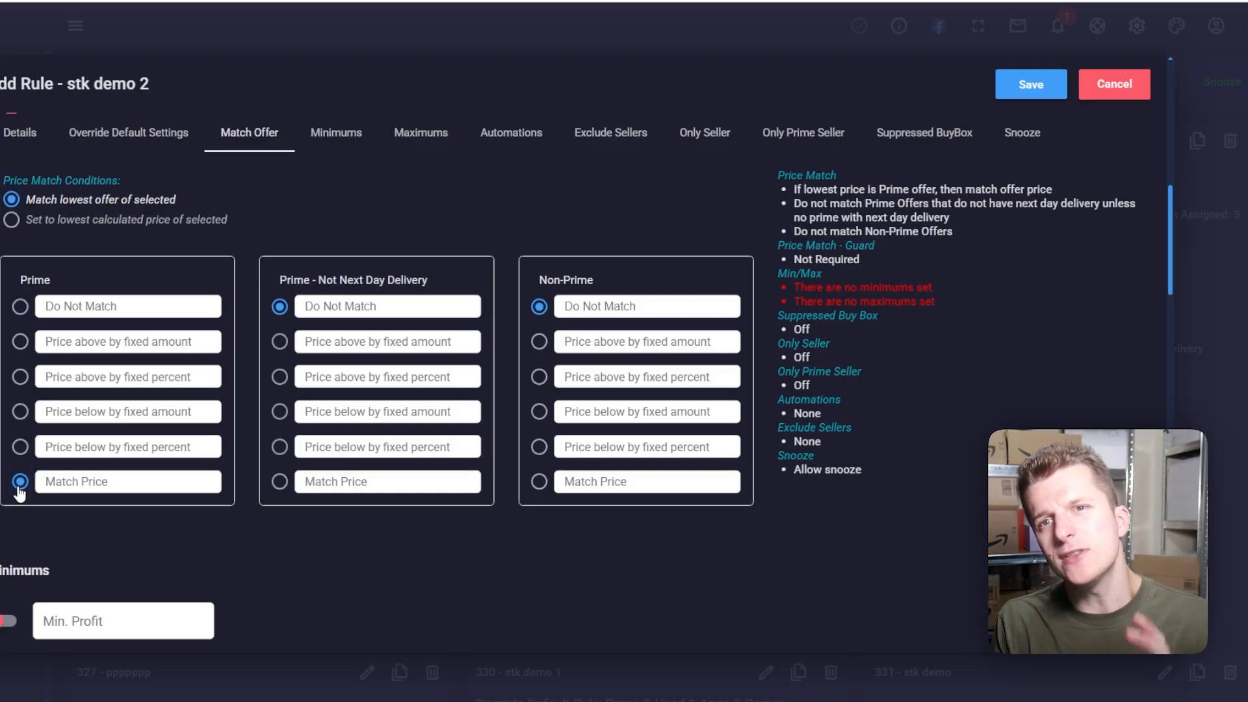
{"action": "left_click", "coordinate": [20, 447]}
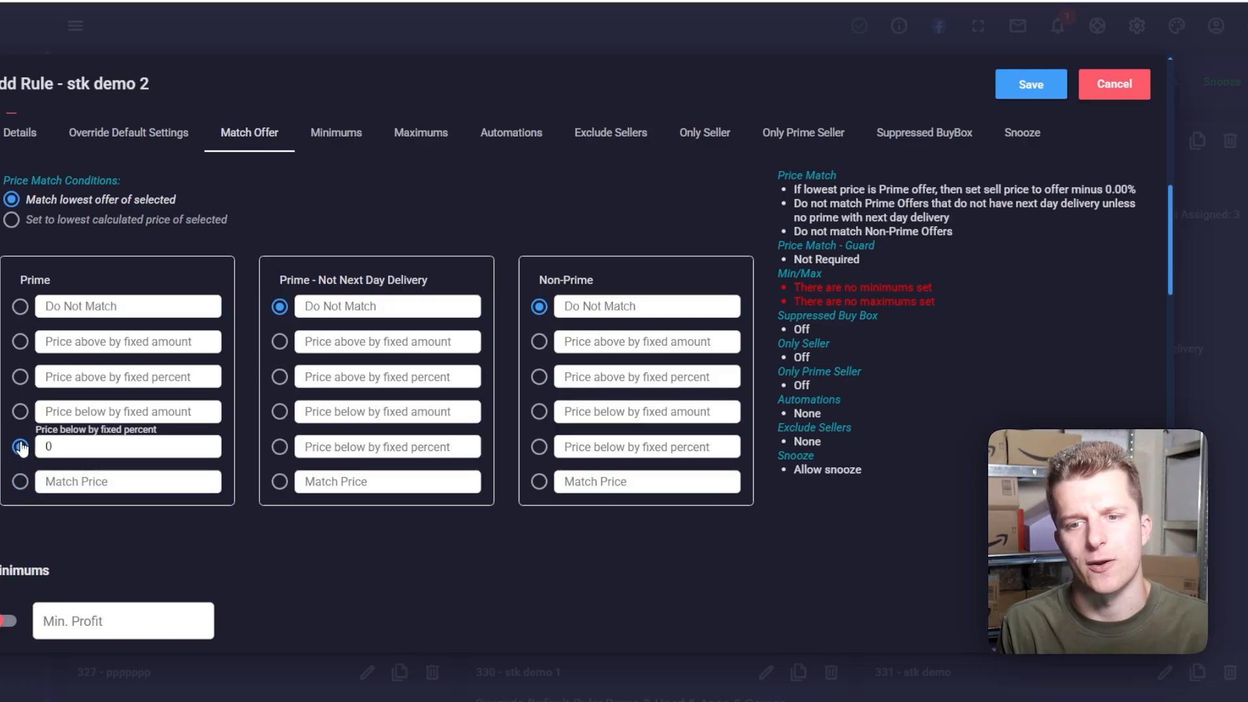
{"action": "left_click", "coordinate": [20, 412]}
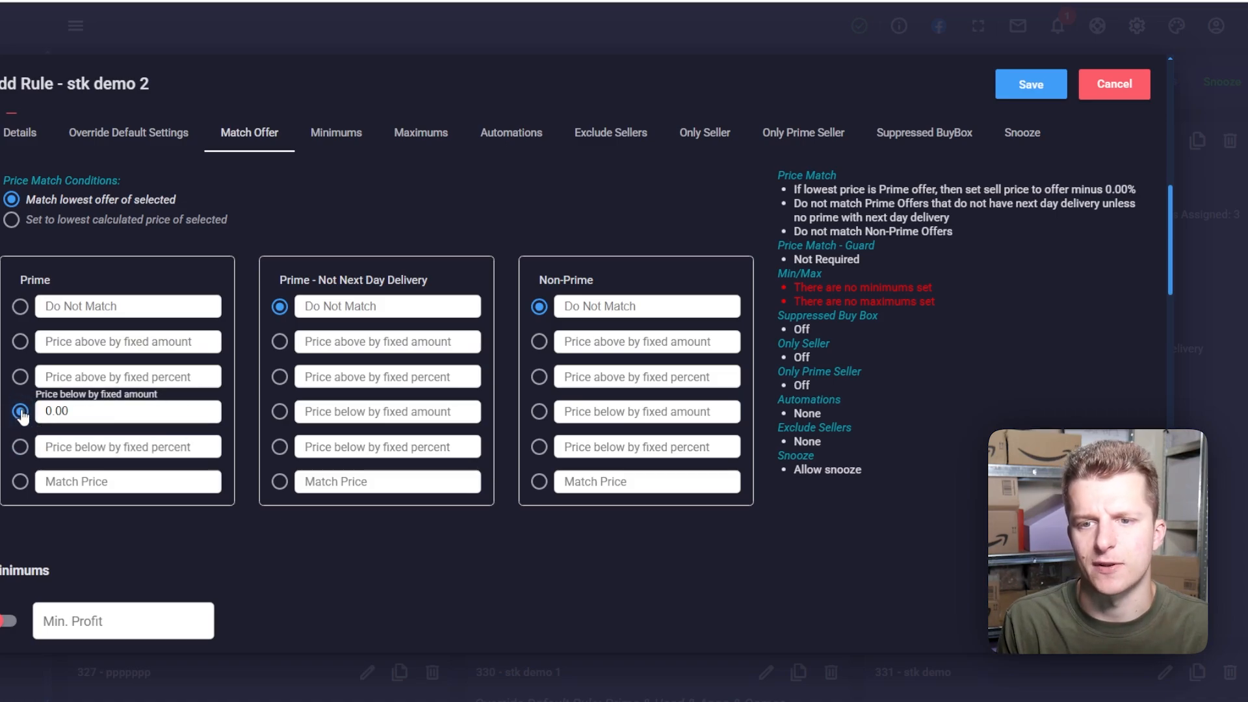
{"action": "left_click", "coordinate": [20, 481]}
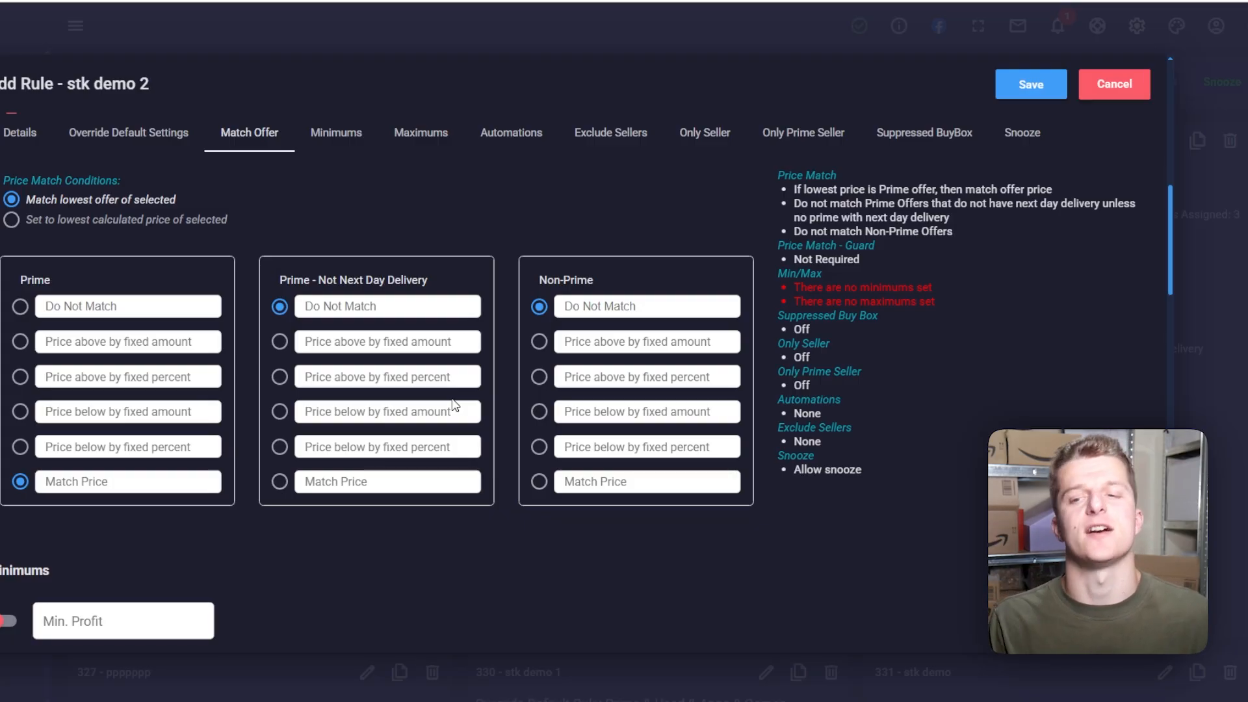
{"action": "left_click", "coordinate": [279, 377]}
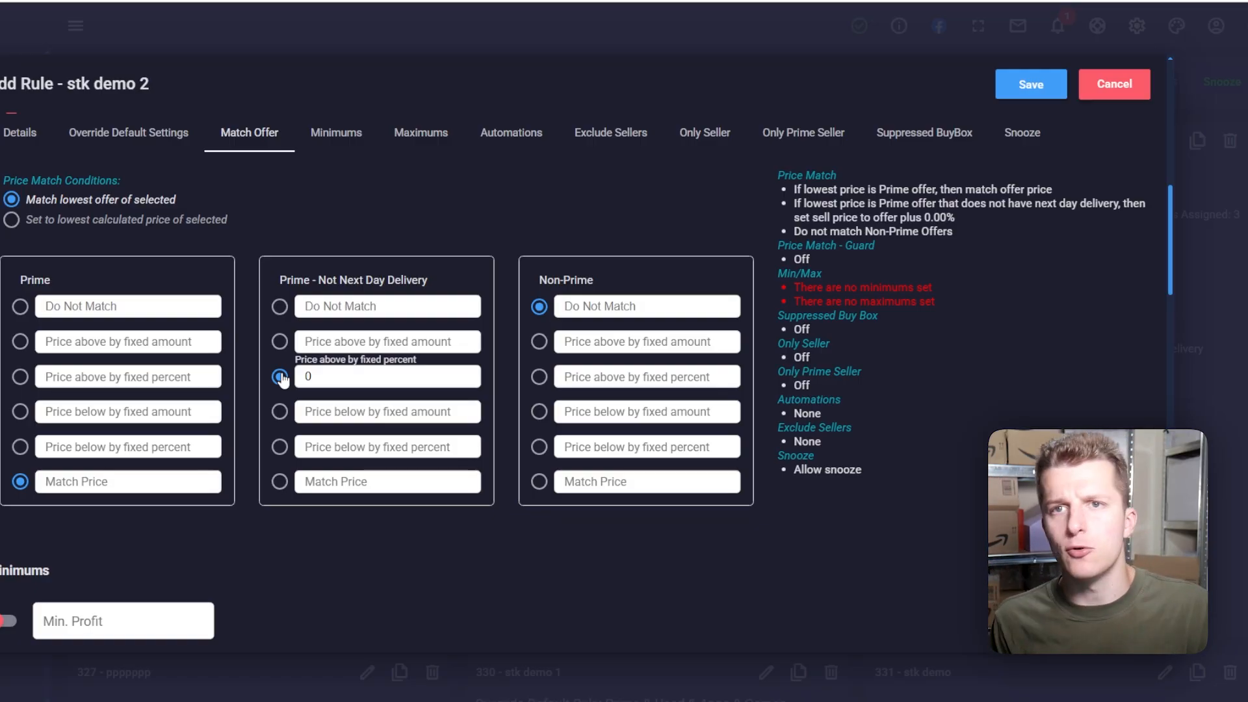
- Try a minimum profit of £5 for the rule and switch that minimum off again
{"action": "scroll", "coordinate": [337, 300], "scroll_direction": "down", "scroll_amount": 5}
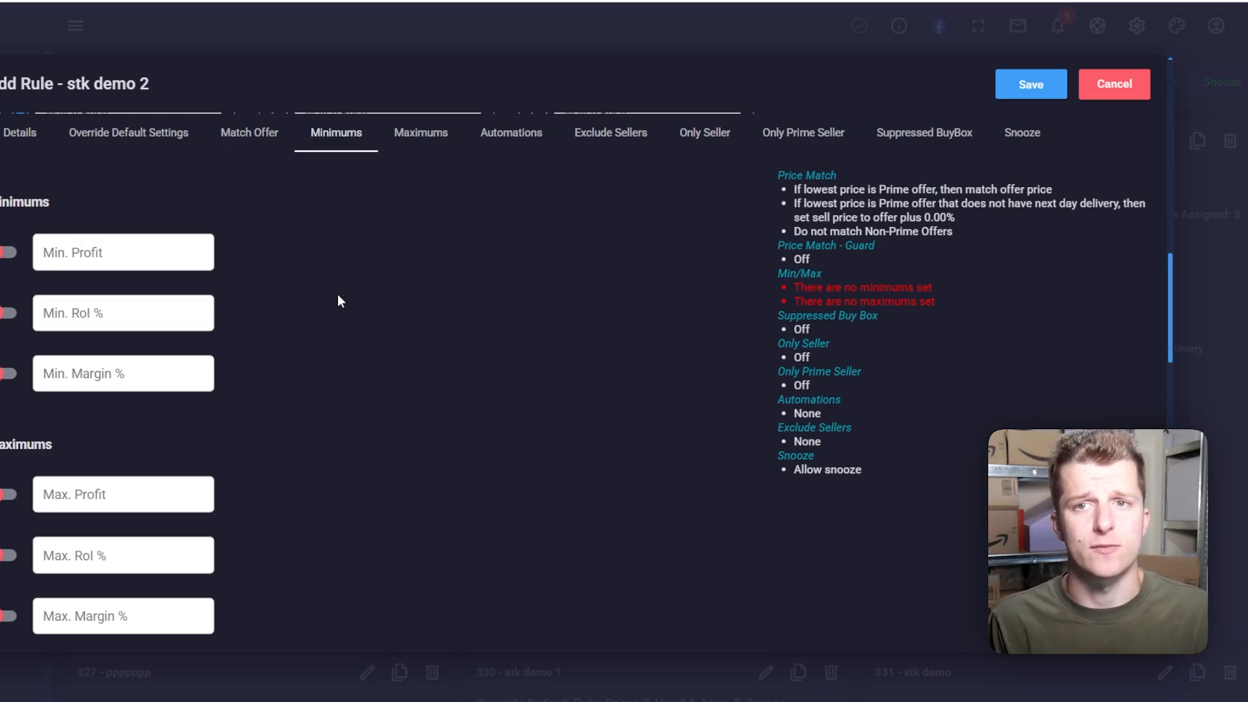
{"action": "left_click", "coordinate": [8, 253]}
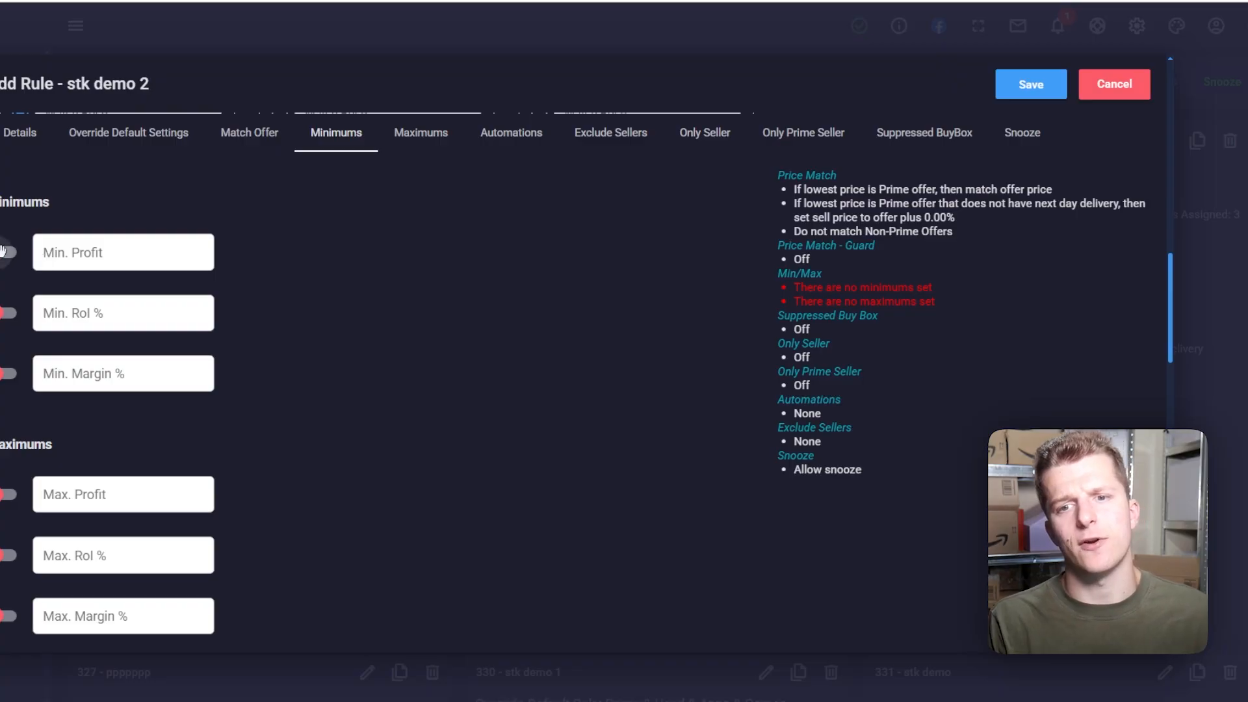
{"action": "double_click", "coordinate": [79, 260]}
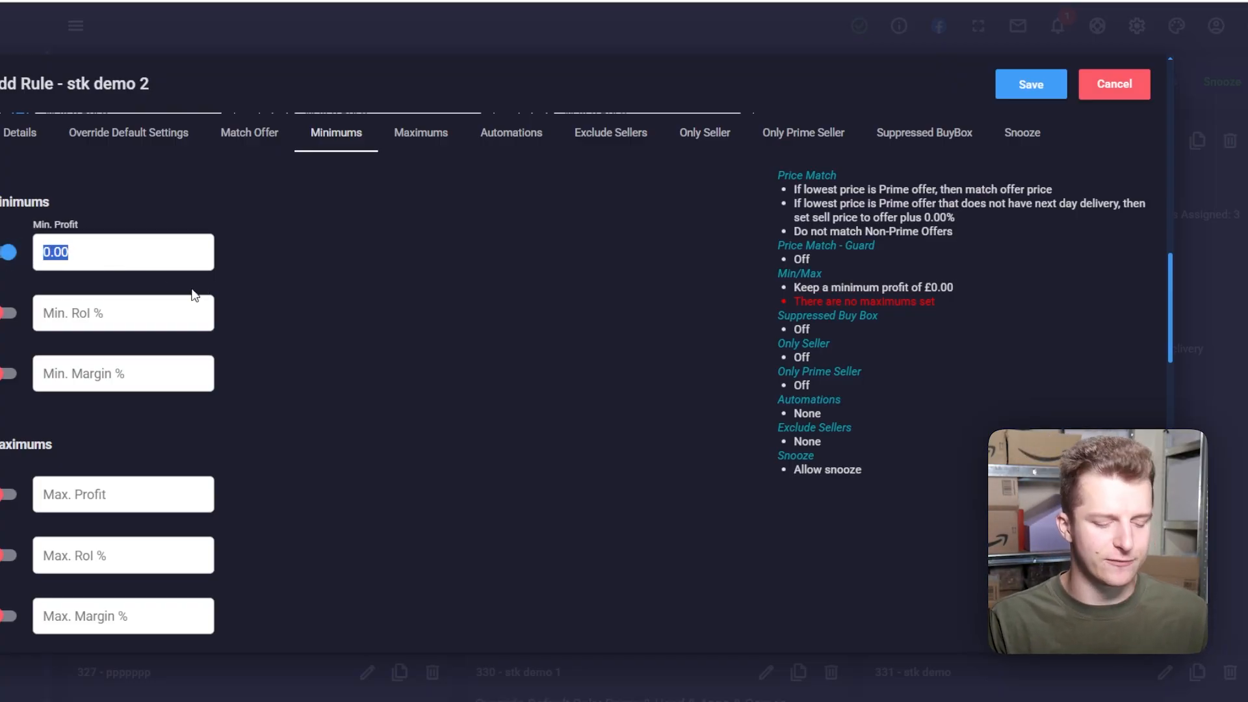
{"action": "type", "text": "5"}
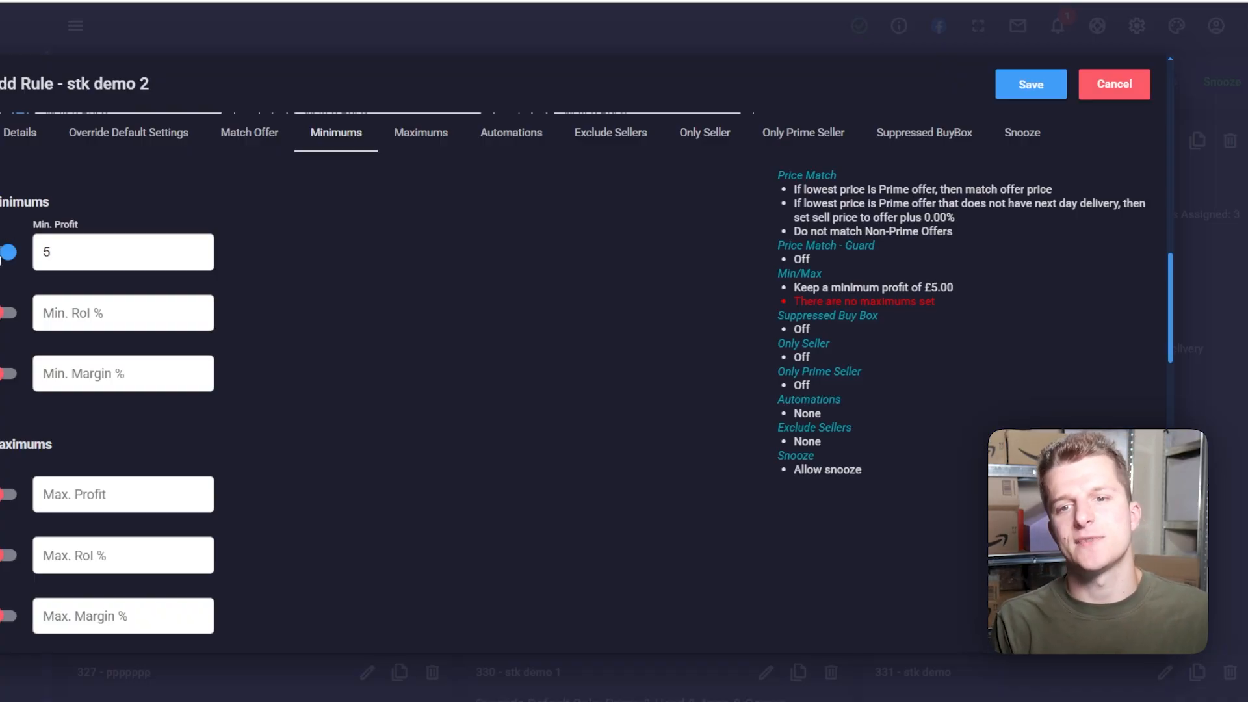
{"action": "left_click", "coordinate": [12, 249]}
- Try a minimum RoI of 20% and a minimum margin for the rule, and switch both off again
{"action": "left_click", "coordinate": [5, 313]}
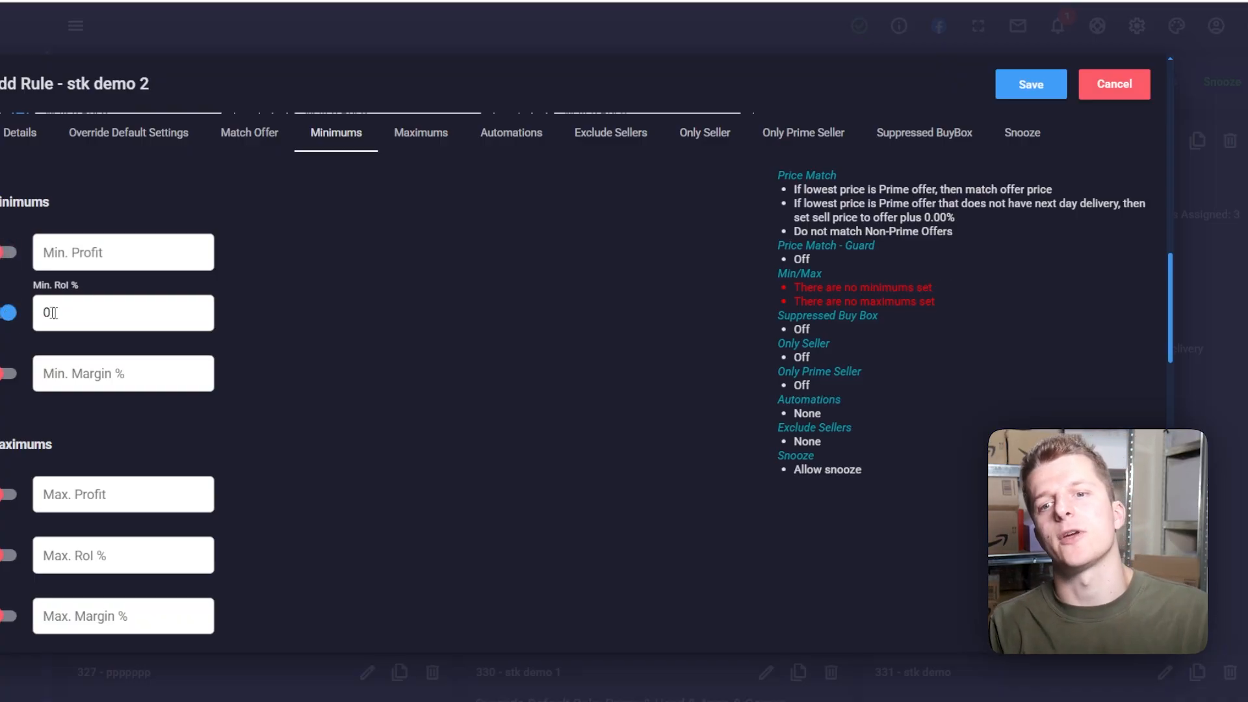
{"action": "type", "text": "20"}
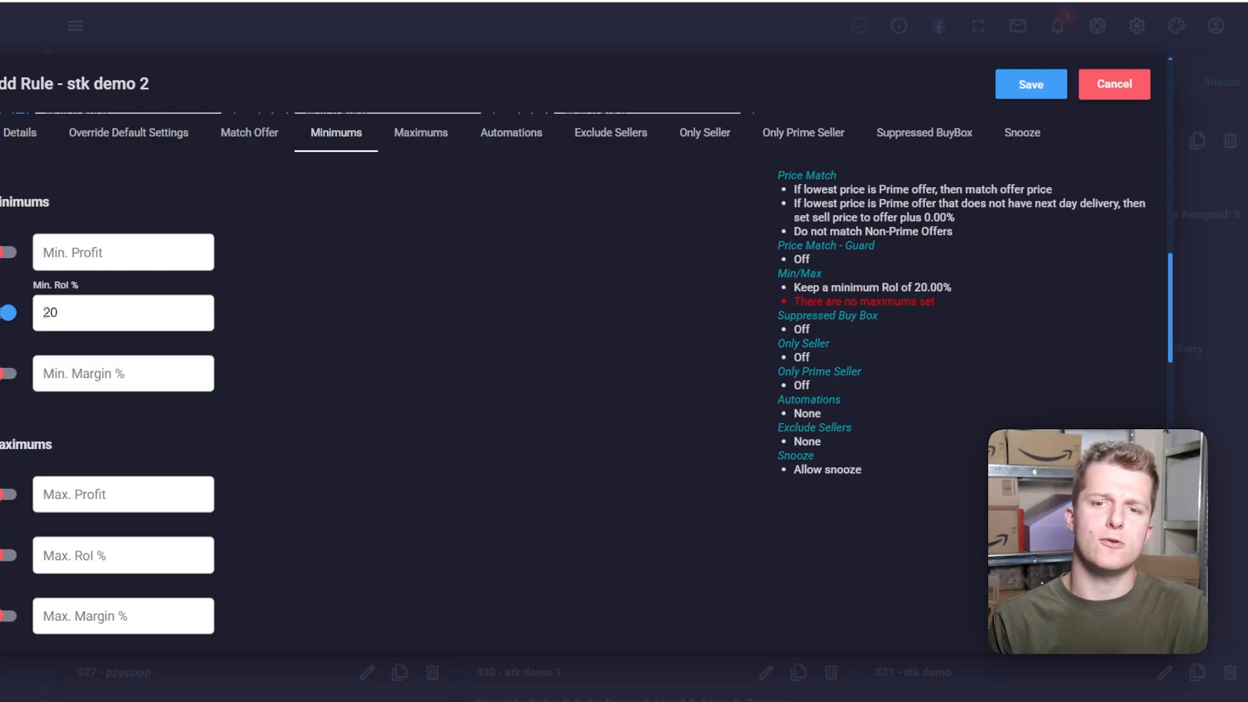
{"action": "left_click", "coordinate": [8, 312]}
{"action": "left_click", "coordinate": [4, 375]}
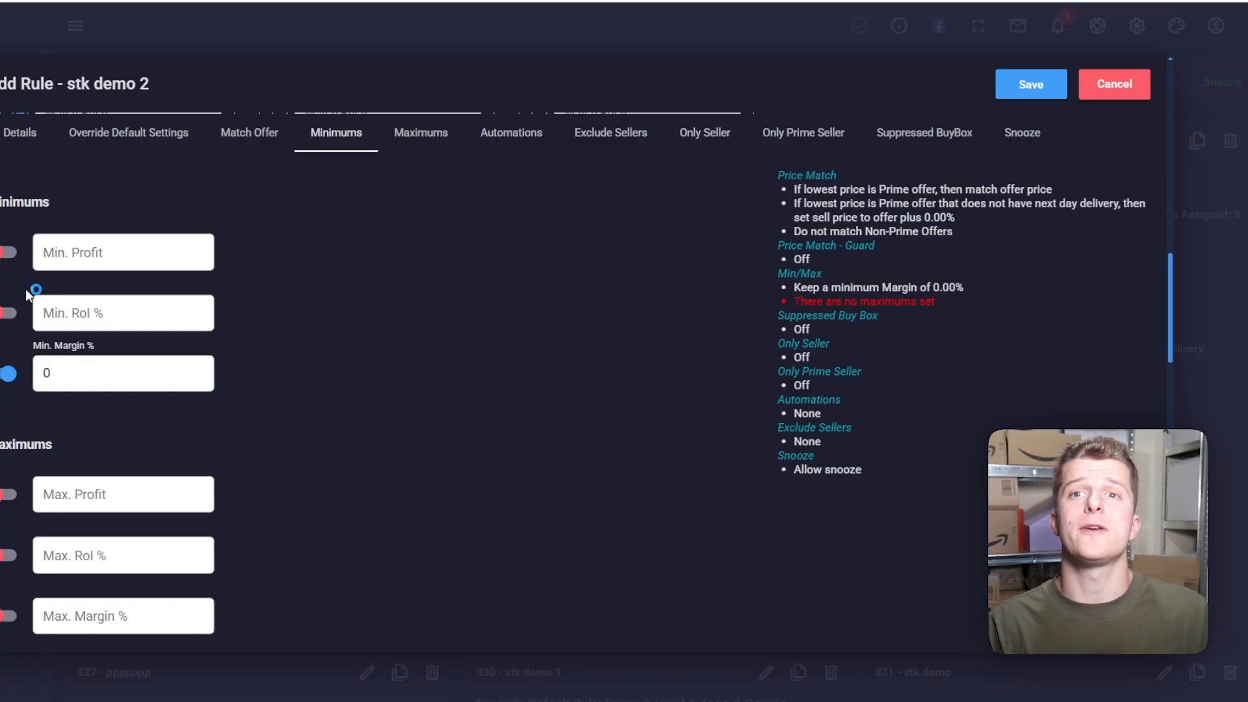
{"action": "left_click", "coordinate": [8, 252]}
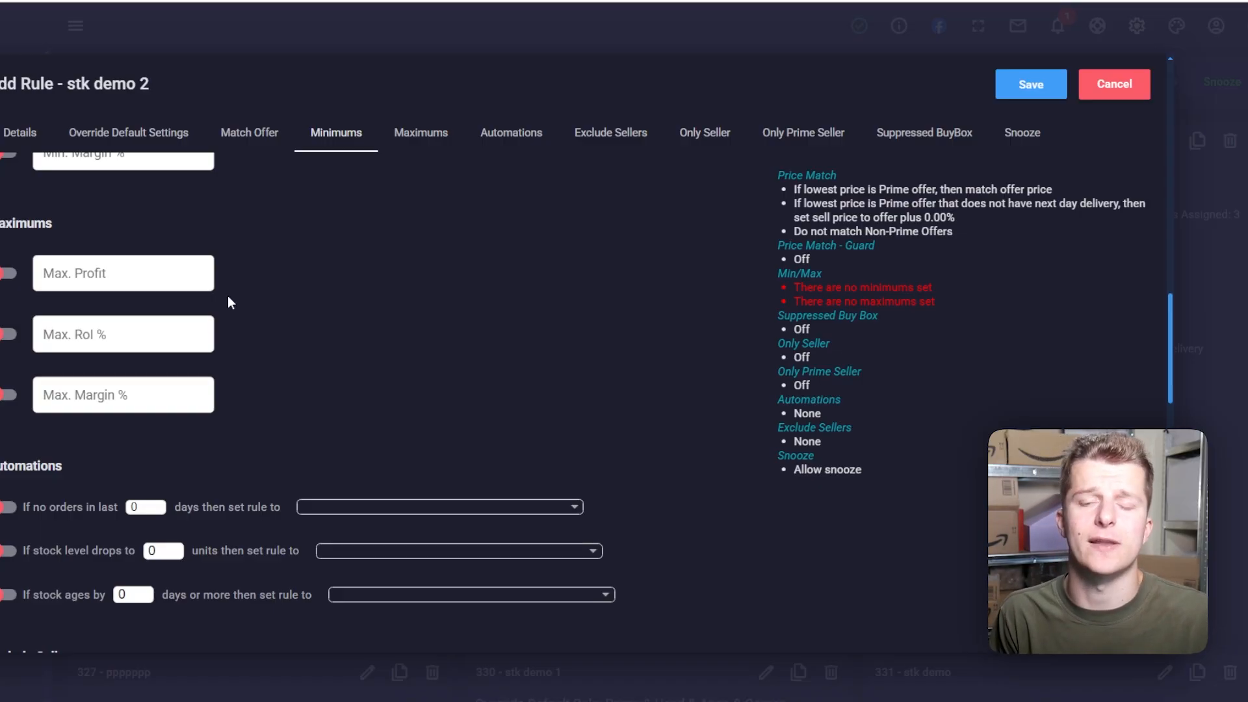
- Turn on Exclude Amazon and Exclude Sellers for the rule and activate the list of seller IDs to exclude
{"action": "scroll", "coordinate": [228, 295], "scroll_direction": "down", "scroll_amount": 3}
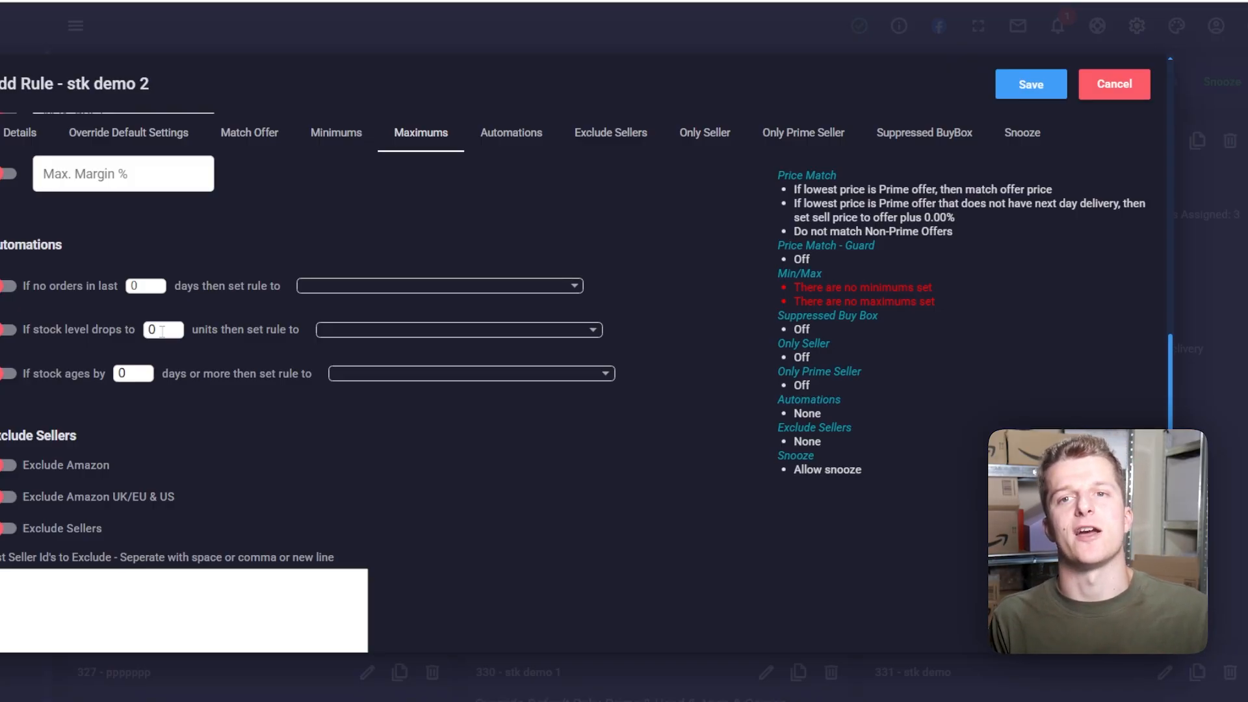
{"action": "scroll", "coordinate": [162, 332], "scroll_direction": "down", "scroll_amount": 3}
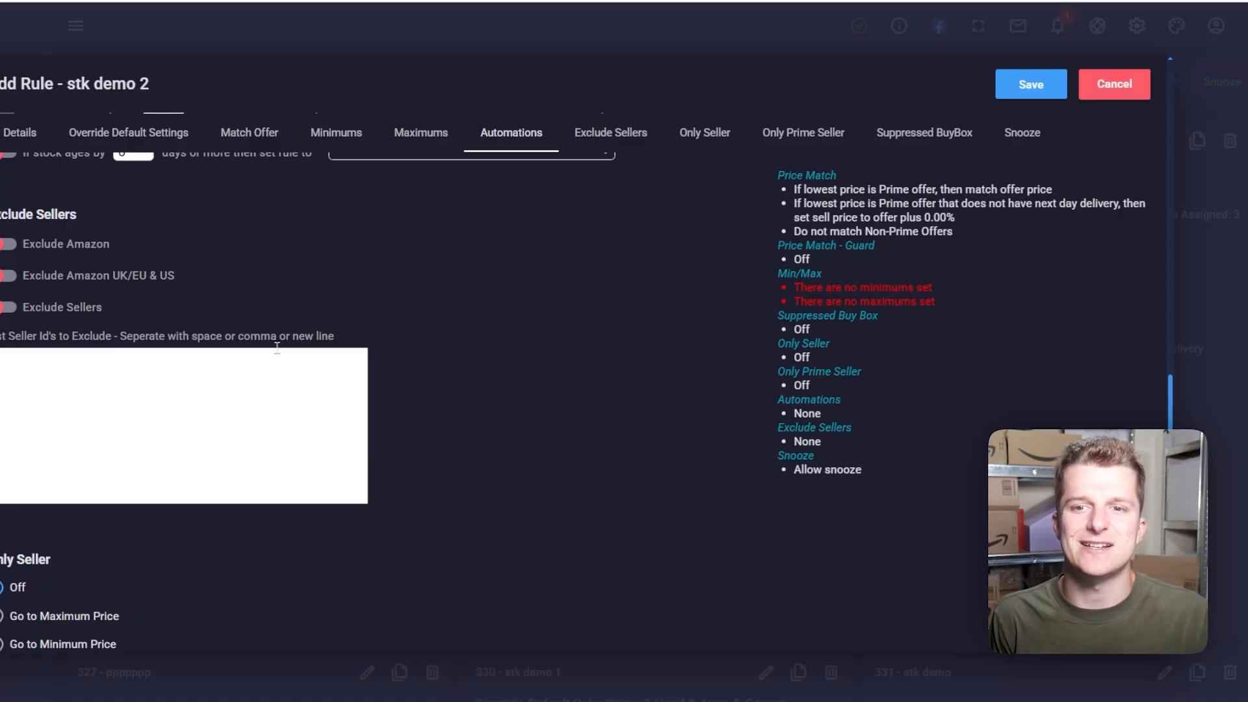
{"action": "left_click", "coordinate": [11, 246]}
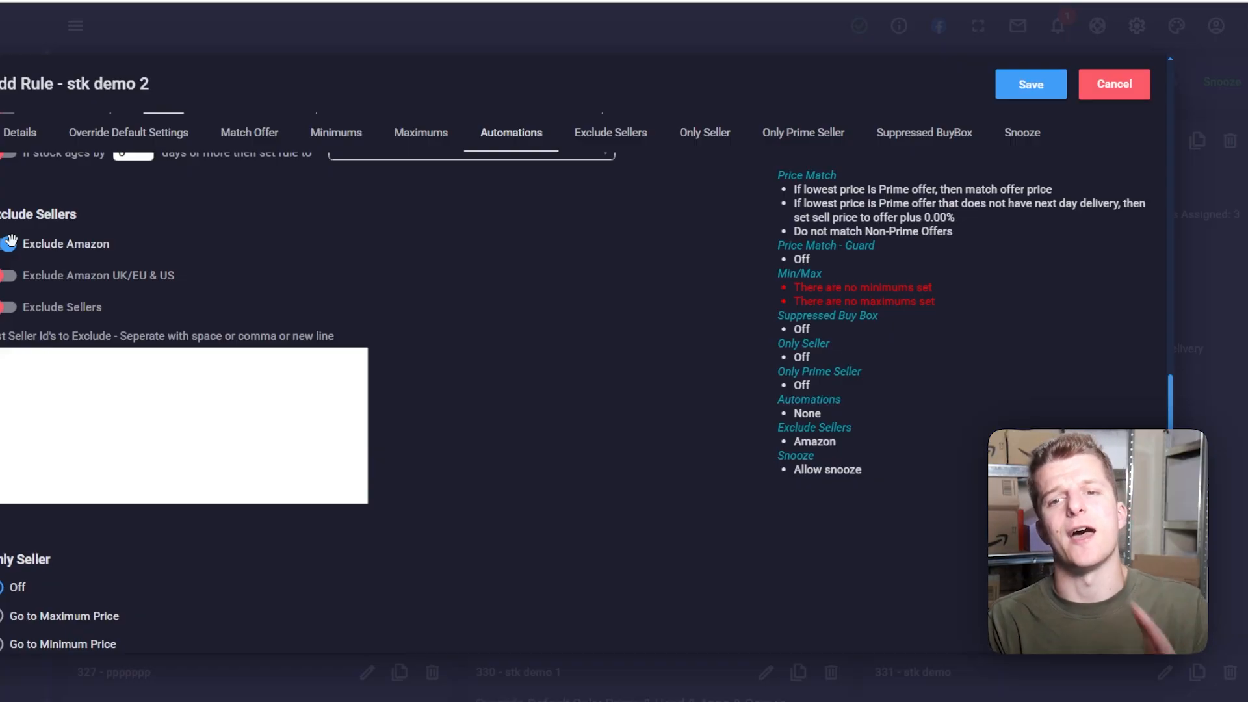
{"action": "left_click", "coordinate": [4, 308]}
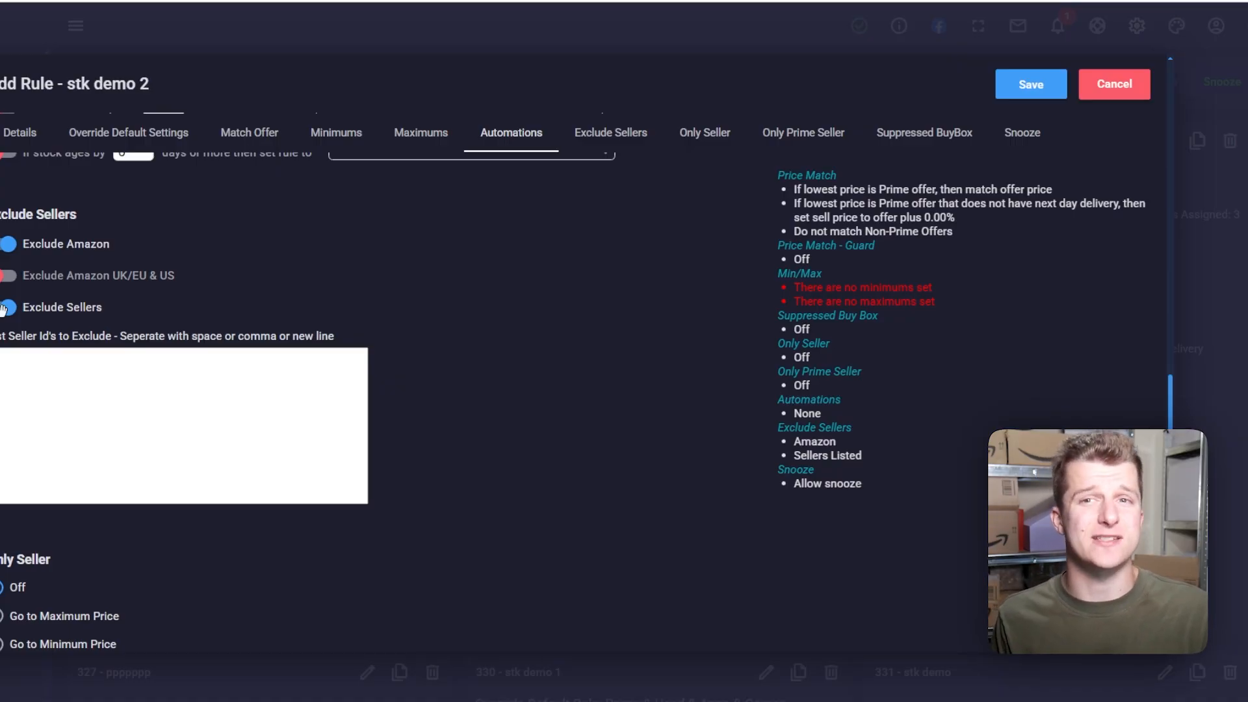
{"action": "left_click", "coordinate": [234, 403]}
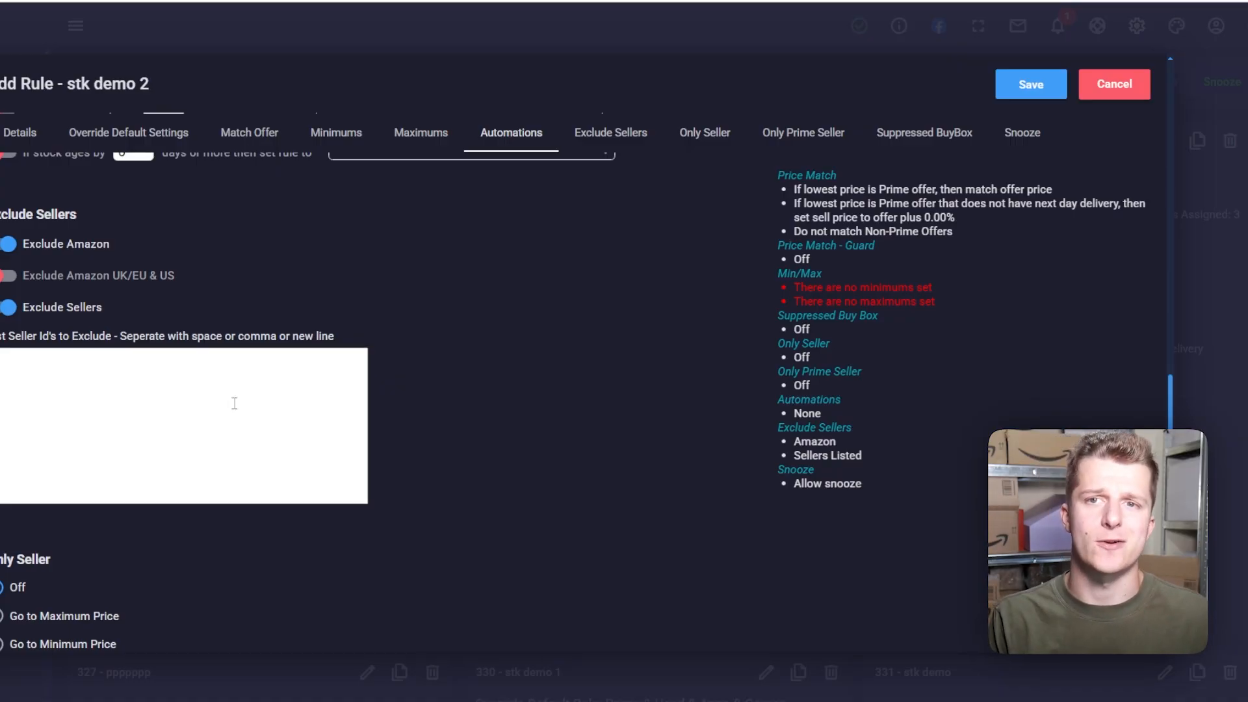
- Examine the pricing options for Only Seller, Only Prime Seller and Suppressed BuyBox
{"action": "scroll", "coordinate": [234, 404], "scroll_direction": "down", "scroll_amount": 3}
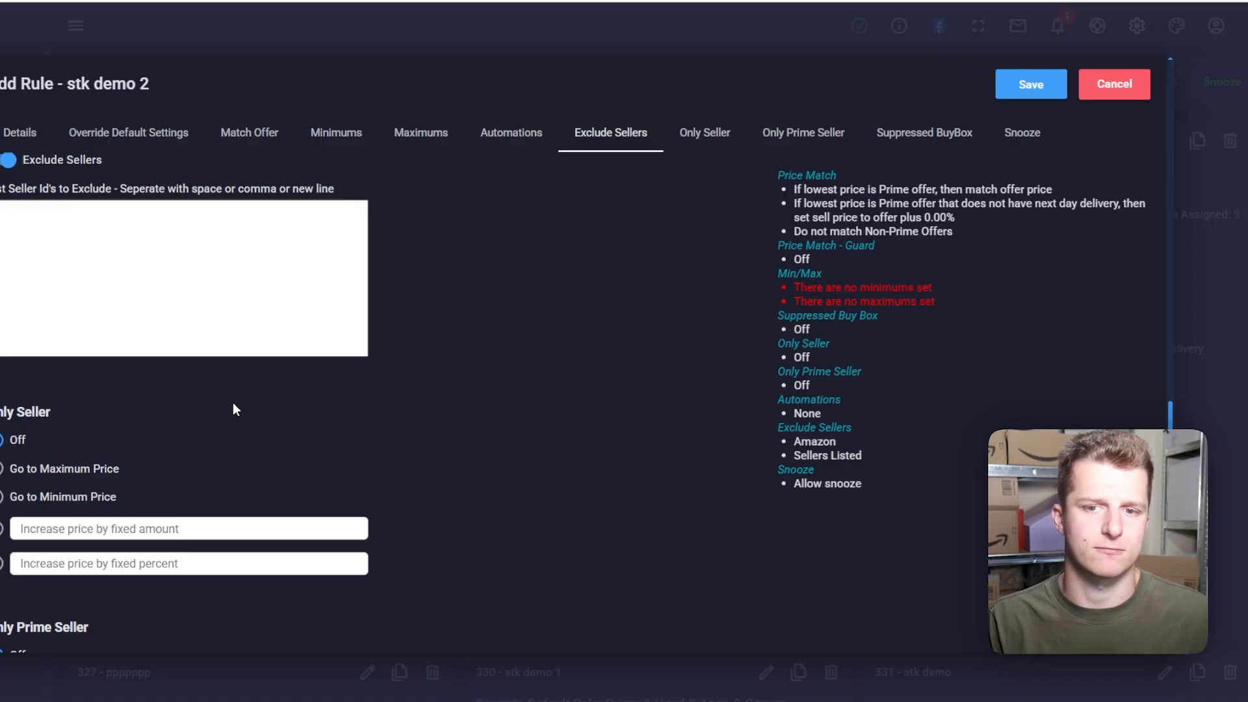
{"action": "scroll", "coordinate": [234, 404], "scroll_direction": "down", "scroll_amount": 1}
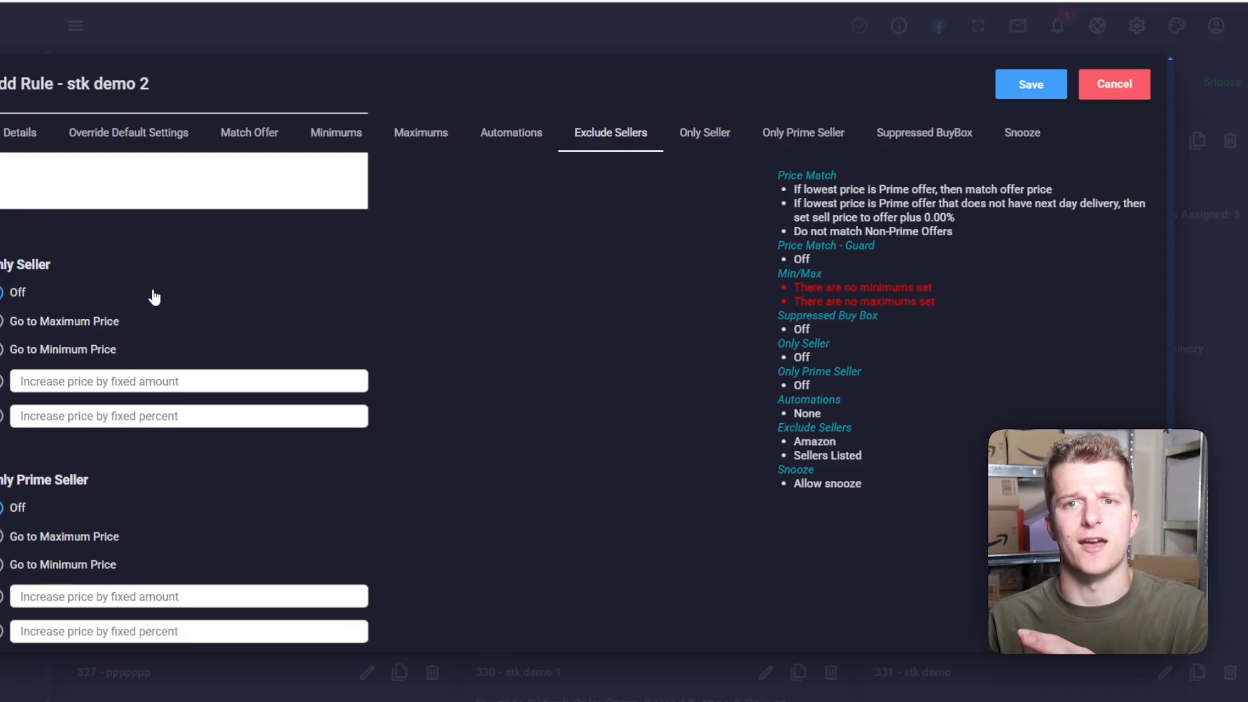
{"action": "scroll", "coordinate": [154, 297], "scroll_direction": "down", "scroll_amount": 3}
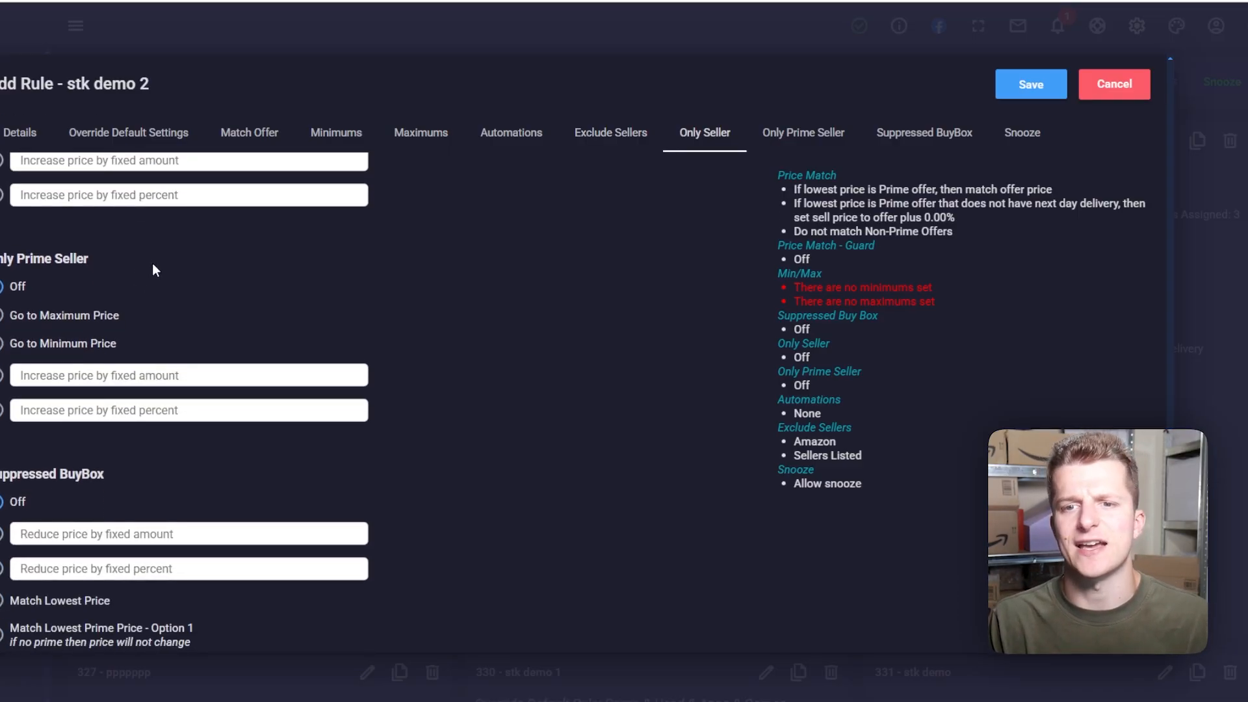
{"action": "scroll", "coordinate": [108, 333], "scroll_direction": "up", "scroll_amount": 1}
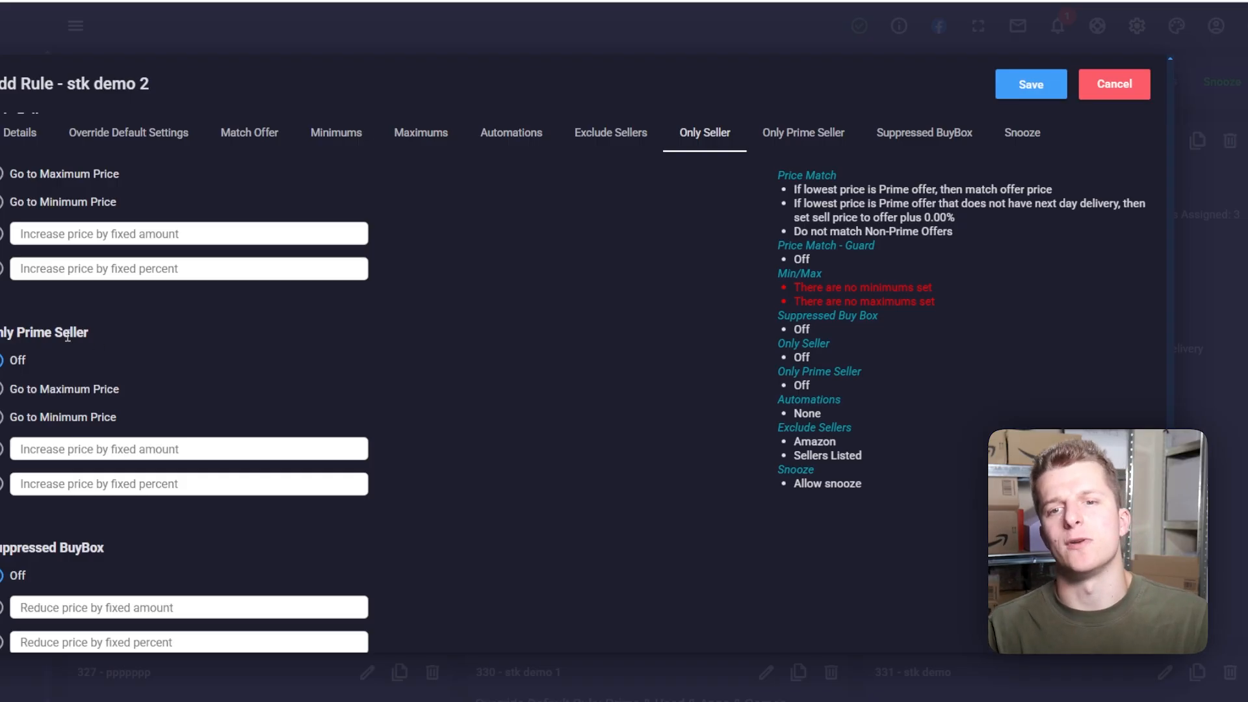
{"action": "scroll", "coordinate": [79, 351], "scroll_direction": "down", "scroll_amount": 2}
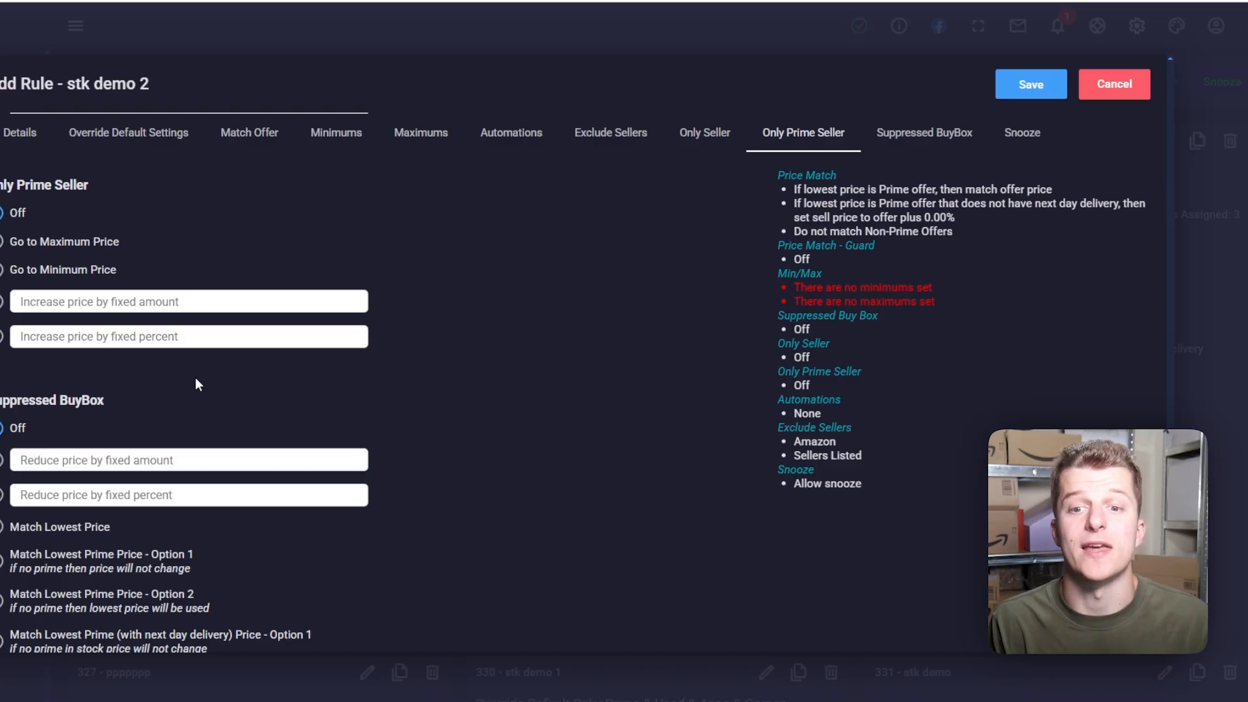
{"action": "scroll", "coordinate": [198, 383], "scroll_direction": "down", "scroll_amount": 2}
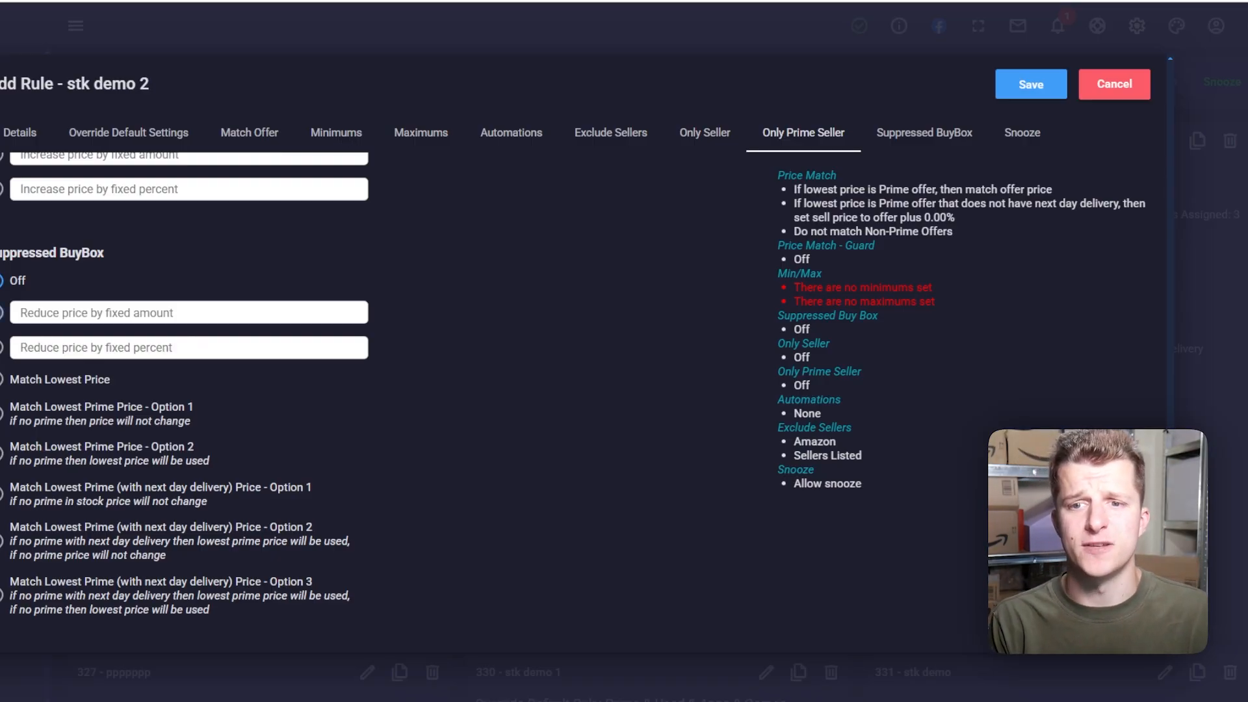
- Set Suppressed BuyBox to reduce the price by a fixed amount of 1
{"action": "left_click", "coordinate": [154, 312]}
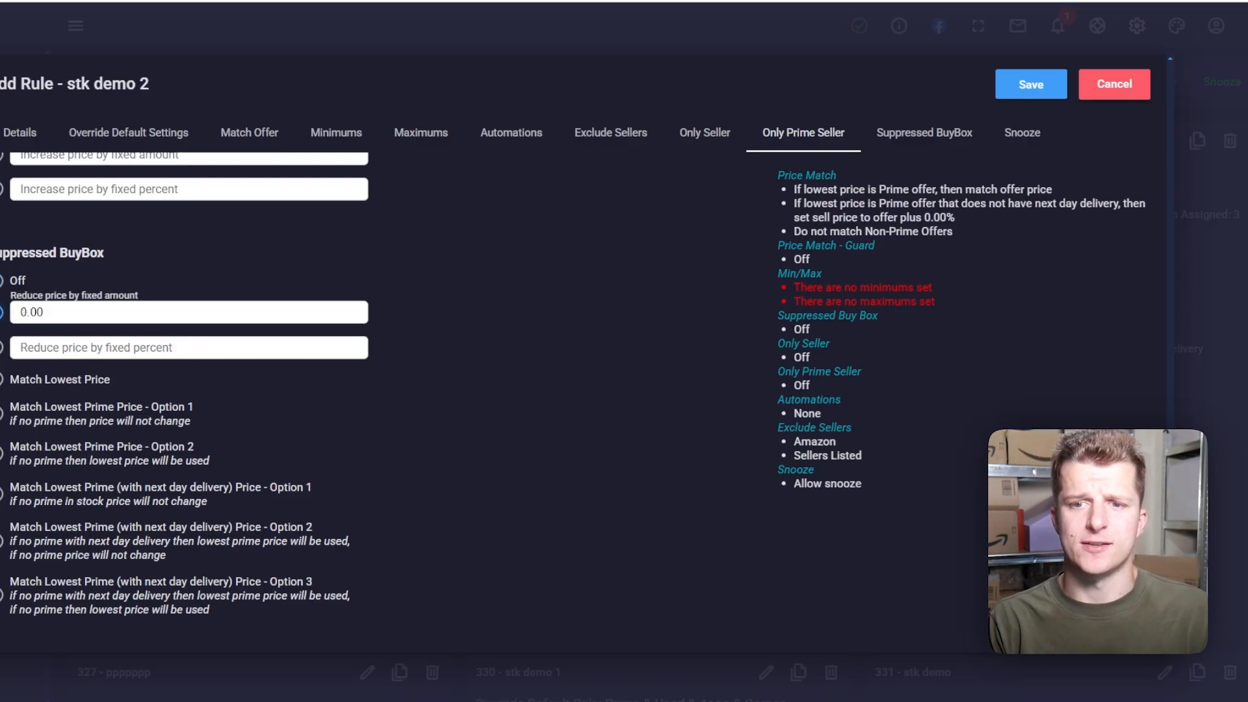
{"action": "double_click", "coordinate": [31, 312]}
{"action": "type", "text": "1"}
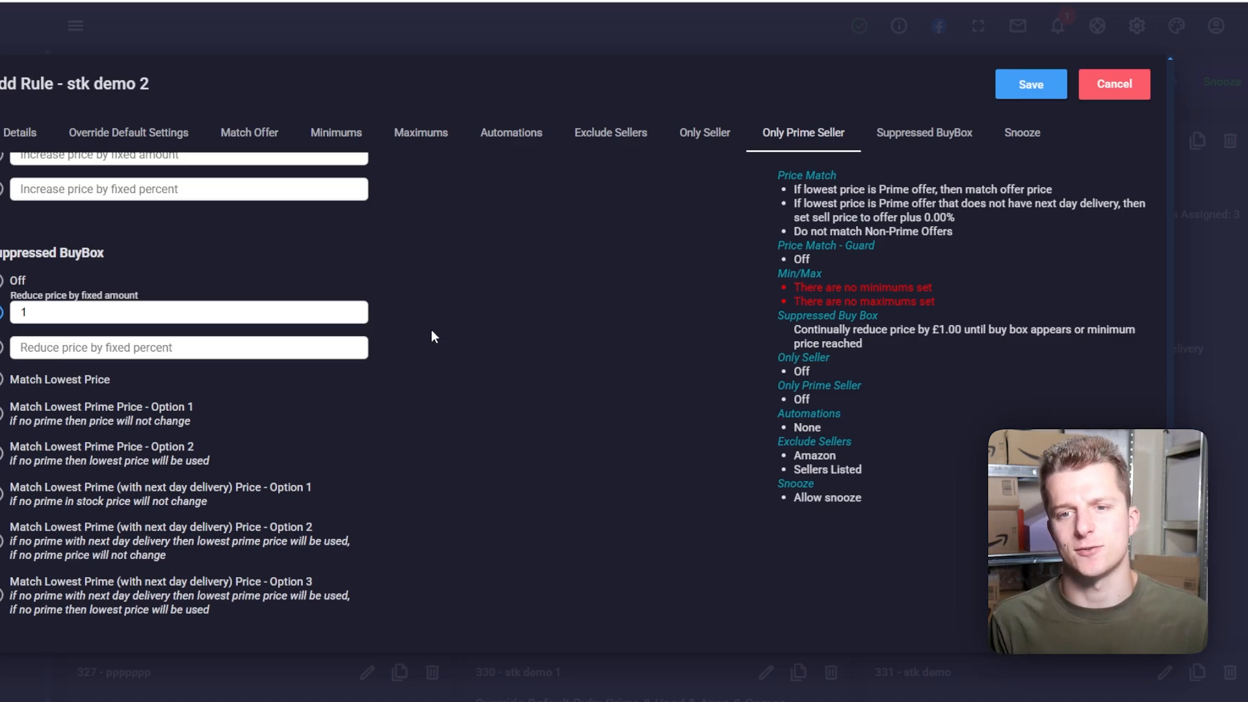
{"action": "left_click", "coordinate": [51, 317]}
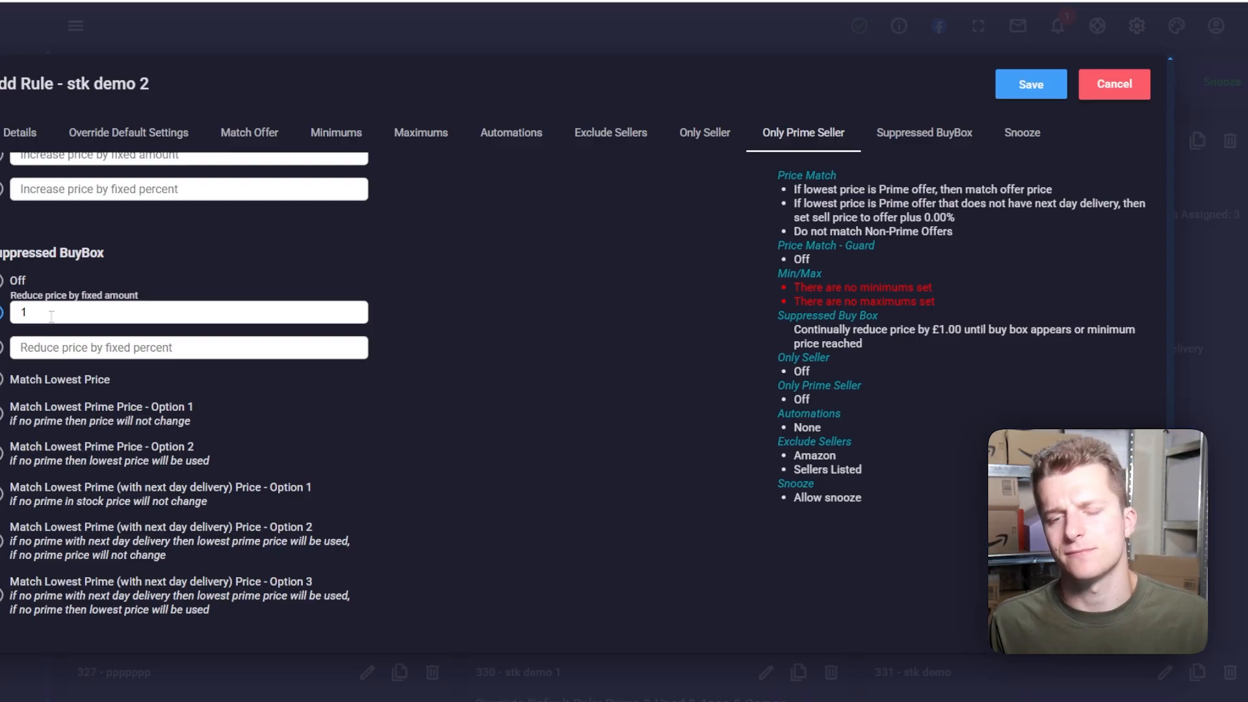
- Set Suppressed BuyBox to reduce the price by a fixed percent of 0.01 and try to save the rule
{"action": "left_click", "coordinate": [2, 349]}
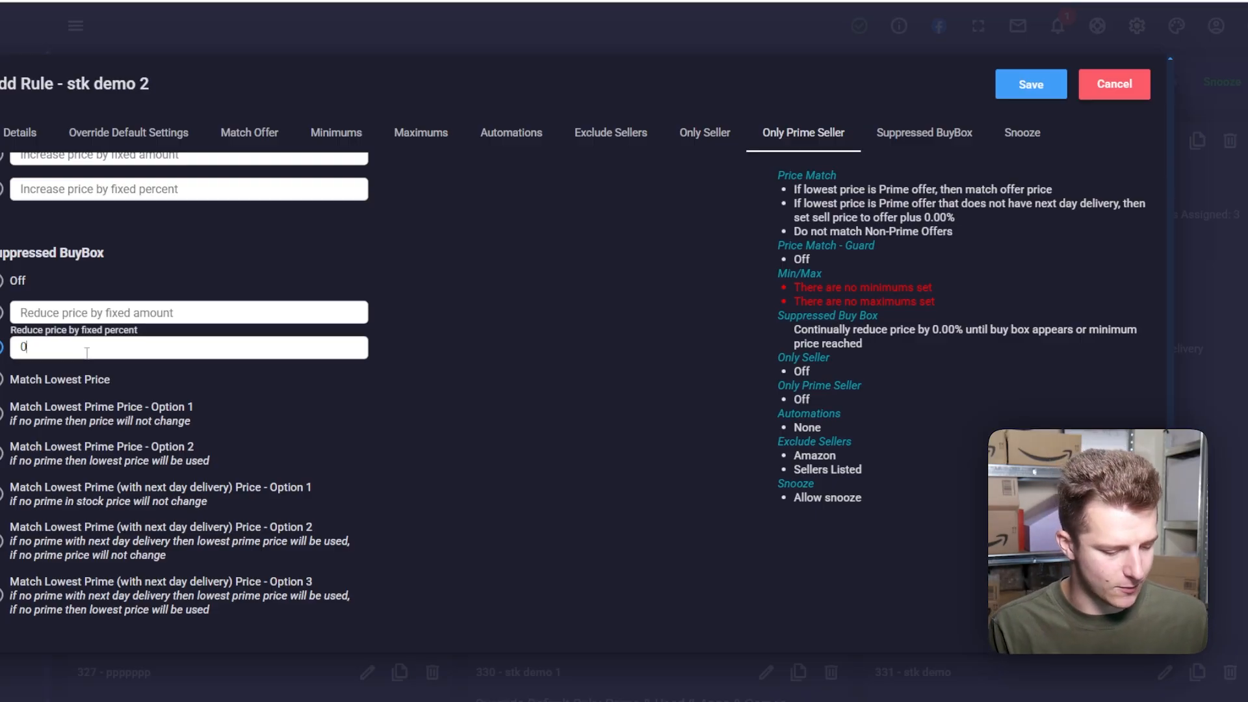
{"action": "type", "text": ".01"}
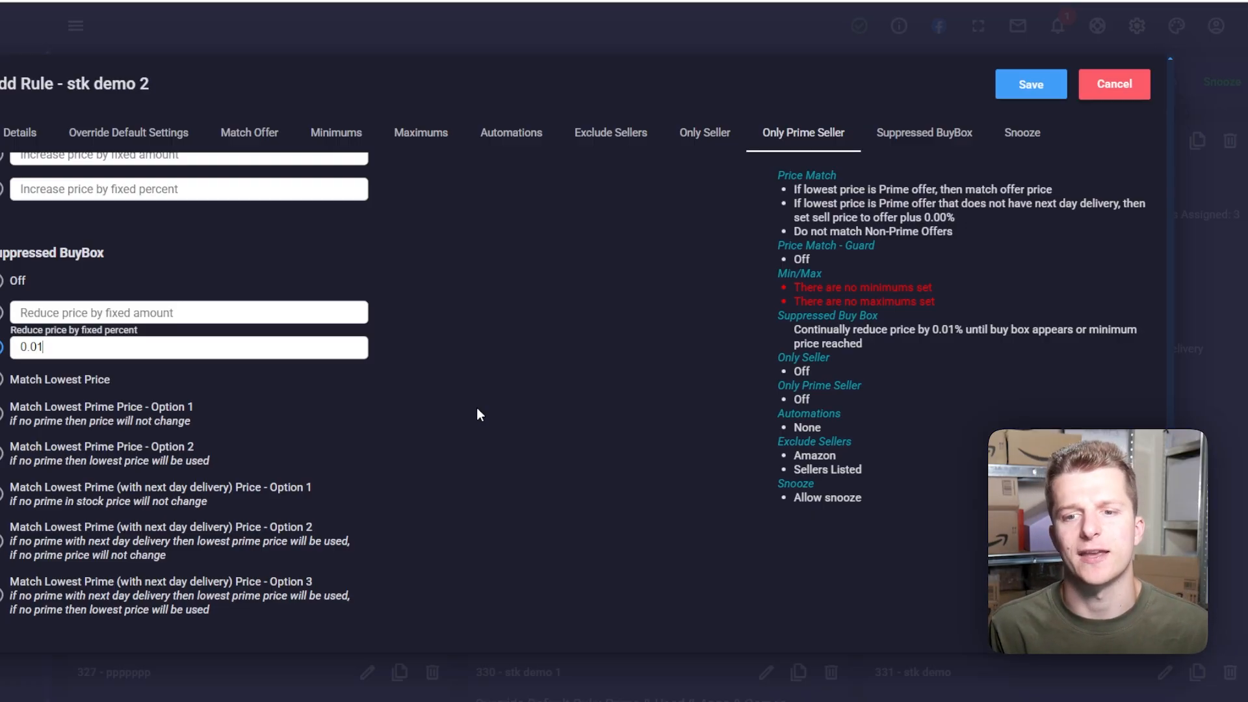
{"action": "scroll", "coordinate": [463, 409], "scroll_direction": "down", "scroll_amount": 2}
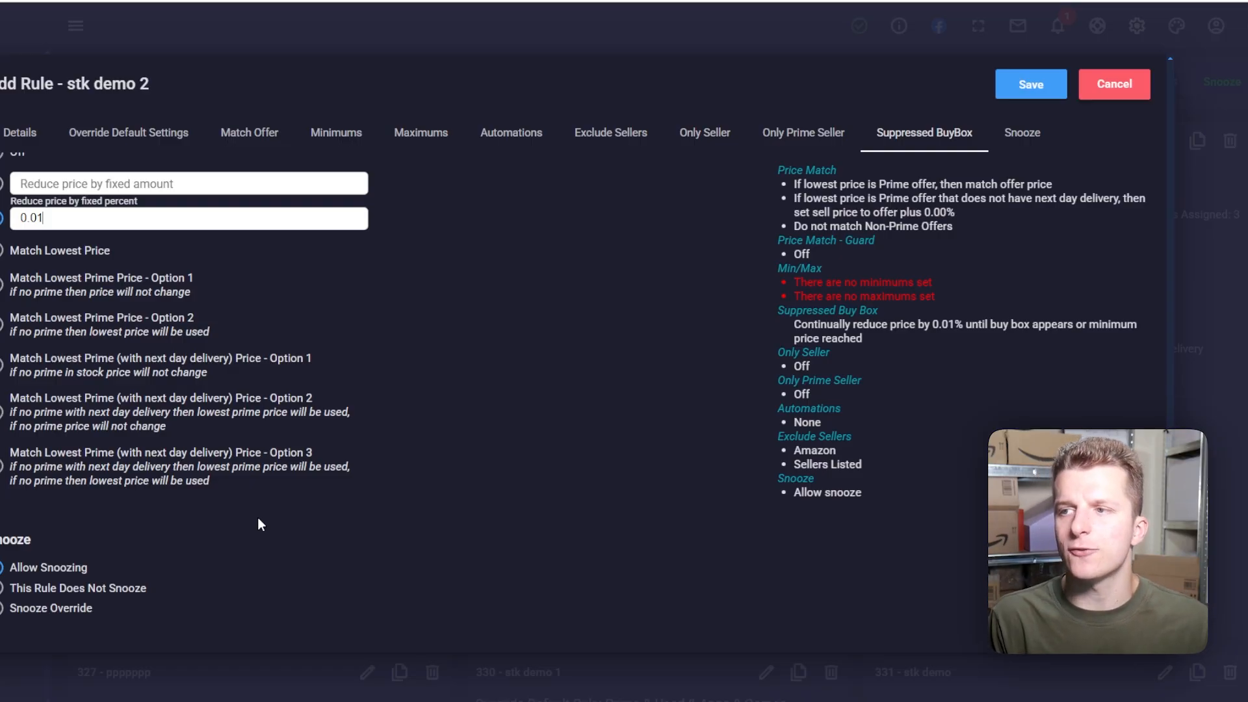
{"action": "left_click", "coordinate": [1027, 91]}
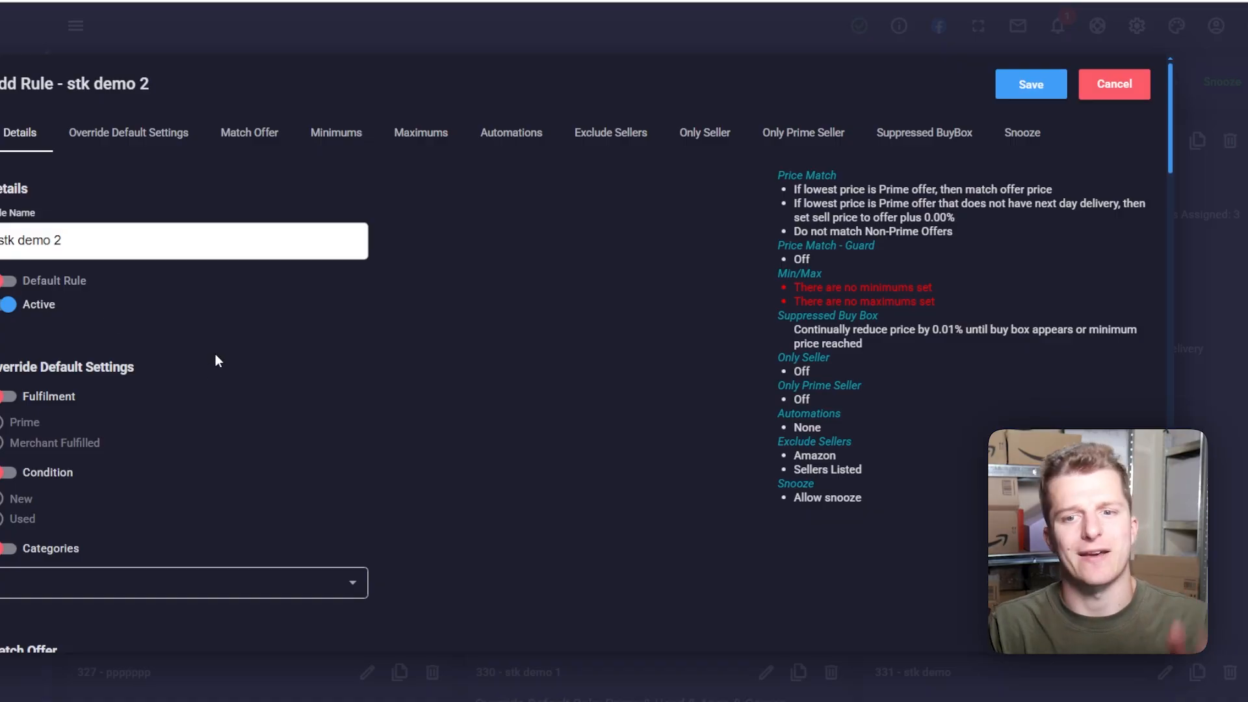
- Set the rule's price match condition for Prime offers without next day delivery to Do Not Match
{"action": "scroll", "coordinate": [219, 356], "scroll_direction": "down", "scroll_amount": 1}
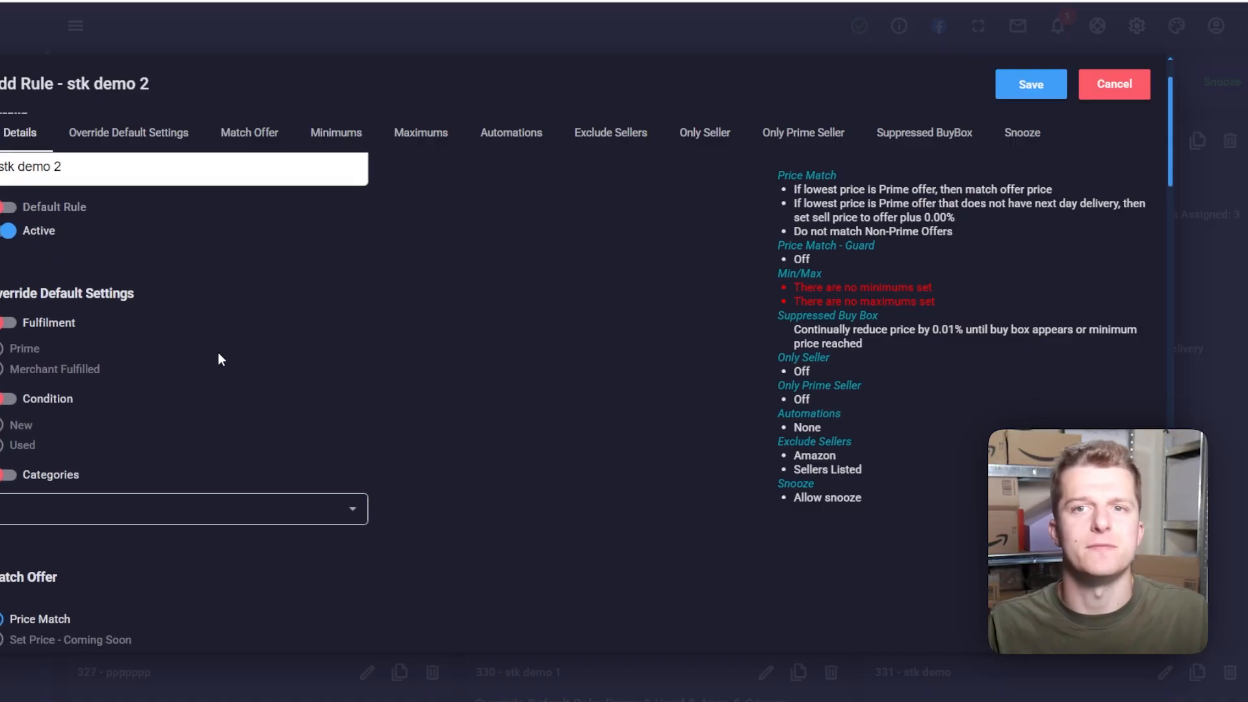
{"action": "scroll", "coordinate": [220, 359], "scroll_direction": "down", "scroll_amount": 6}
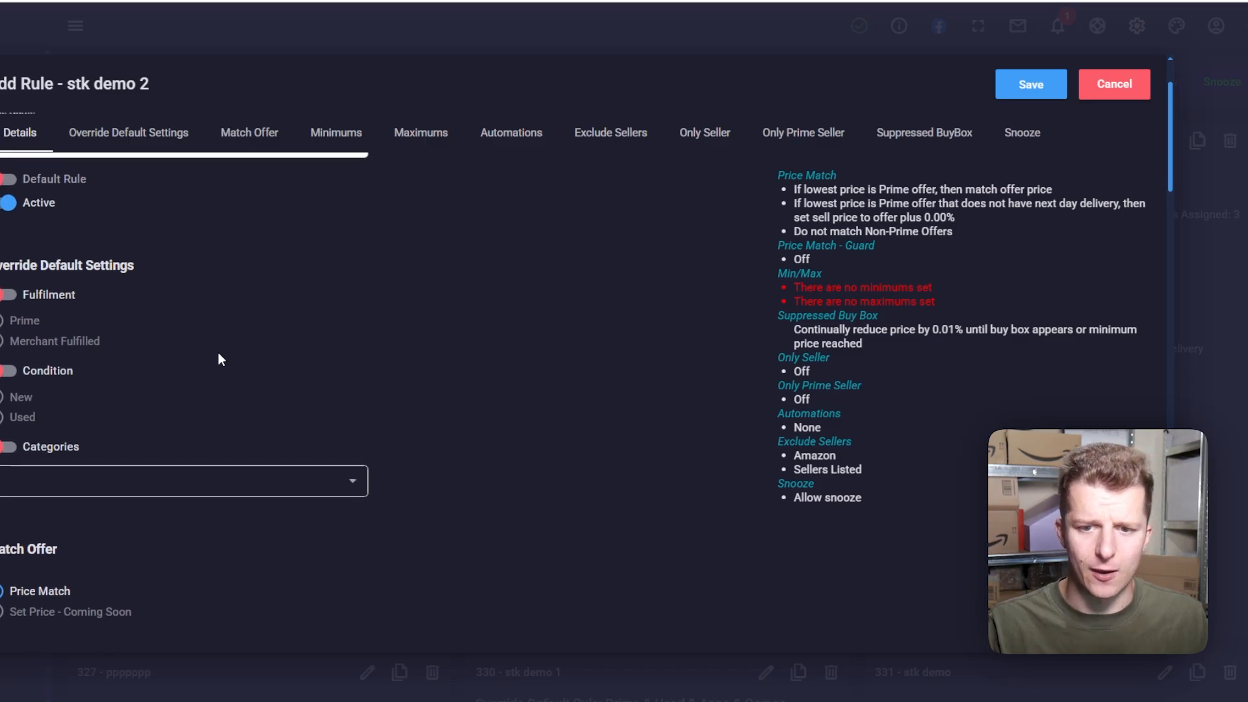
{"action": "scroll", "coordinate": [185, 352], "scroll_direction": "down", "scroll_amount": 1}
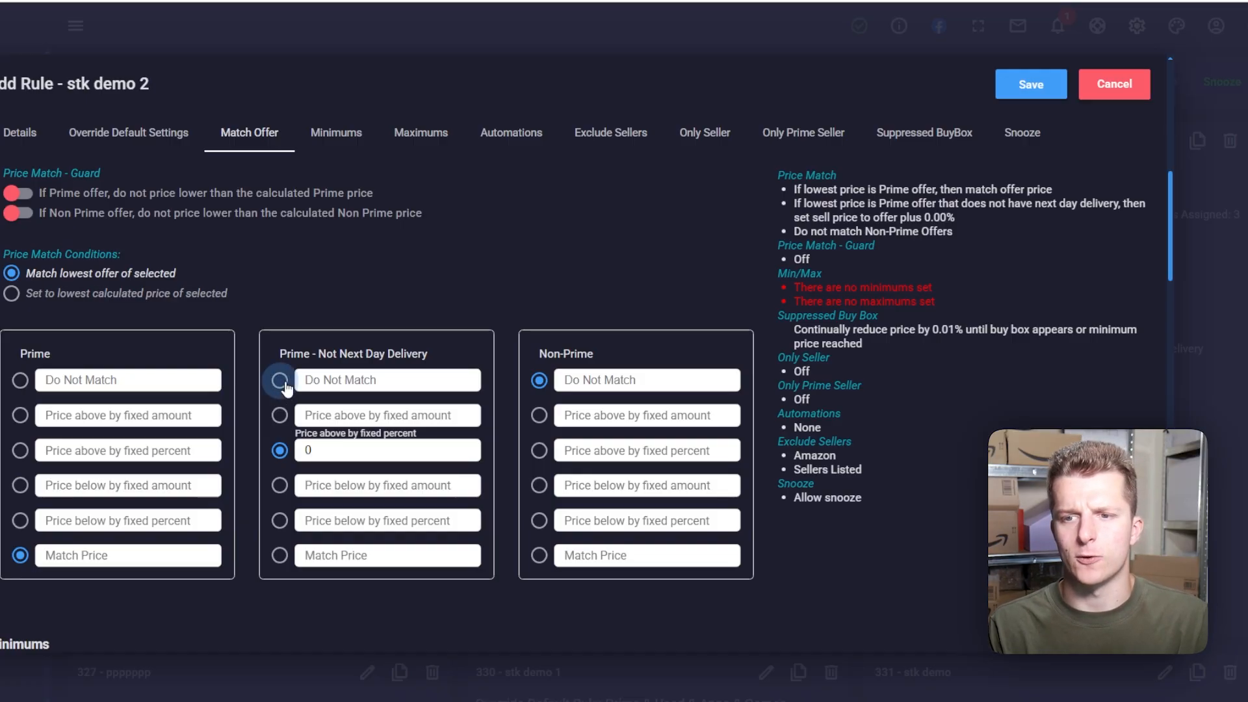
{"action": "left_click", "coordinate": [281, 384]}
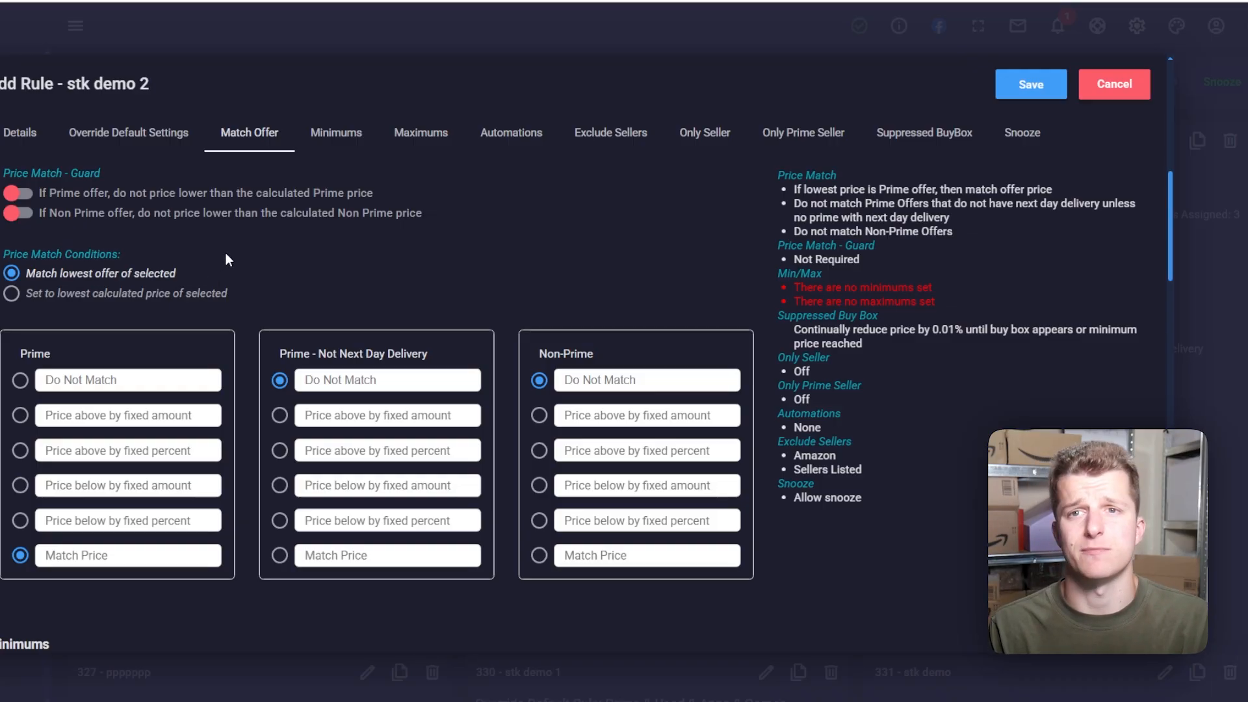
- Enable the minimum RoI for the rule and set it to 30%
{"action": "scroll", "coordinate": [226, 255], "scroll_direction": "down", "scroll_amount": 2}
{"action": "scroll", "coordinate": [518, 497], "scroll_direction": "down", "scroll_amount": 3}
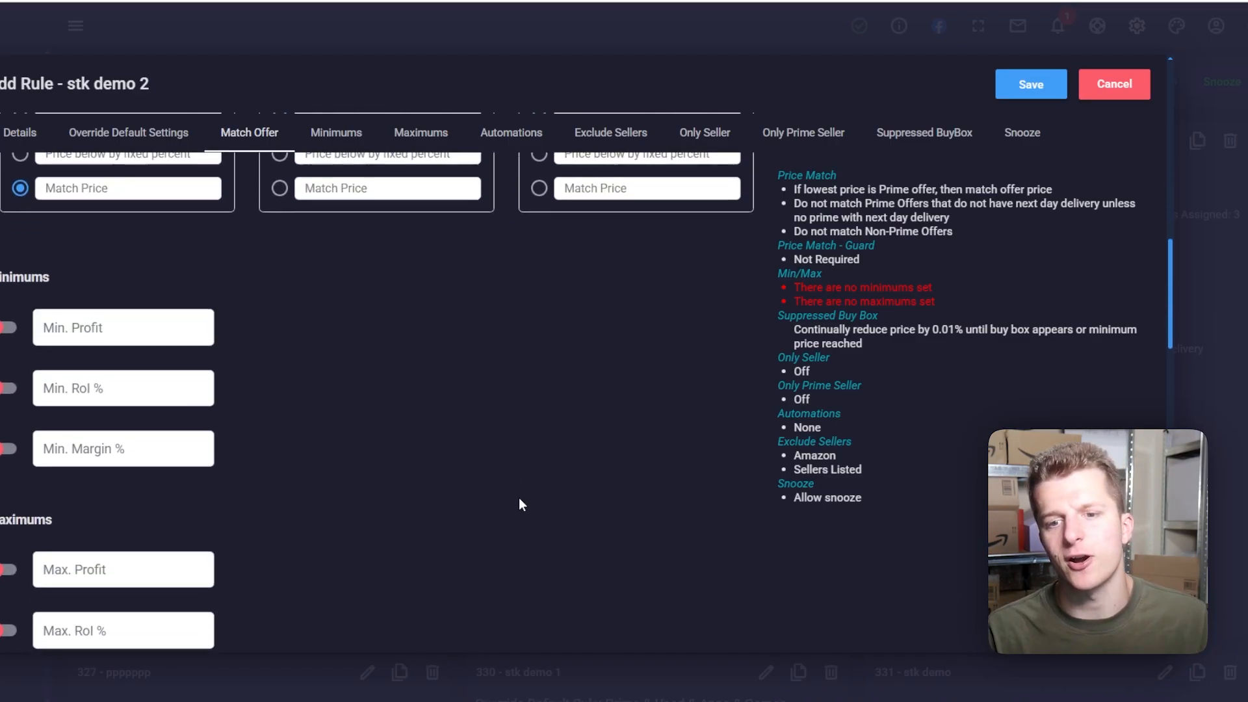
{"action": "left_click", "coordinate": [8, 386]}
{"action": "left_click_drag", "start_coordinate": [92, 396], "coordinate": [20, 394]}
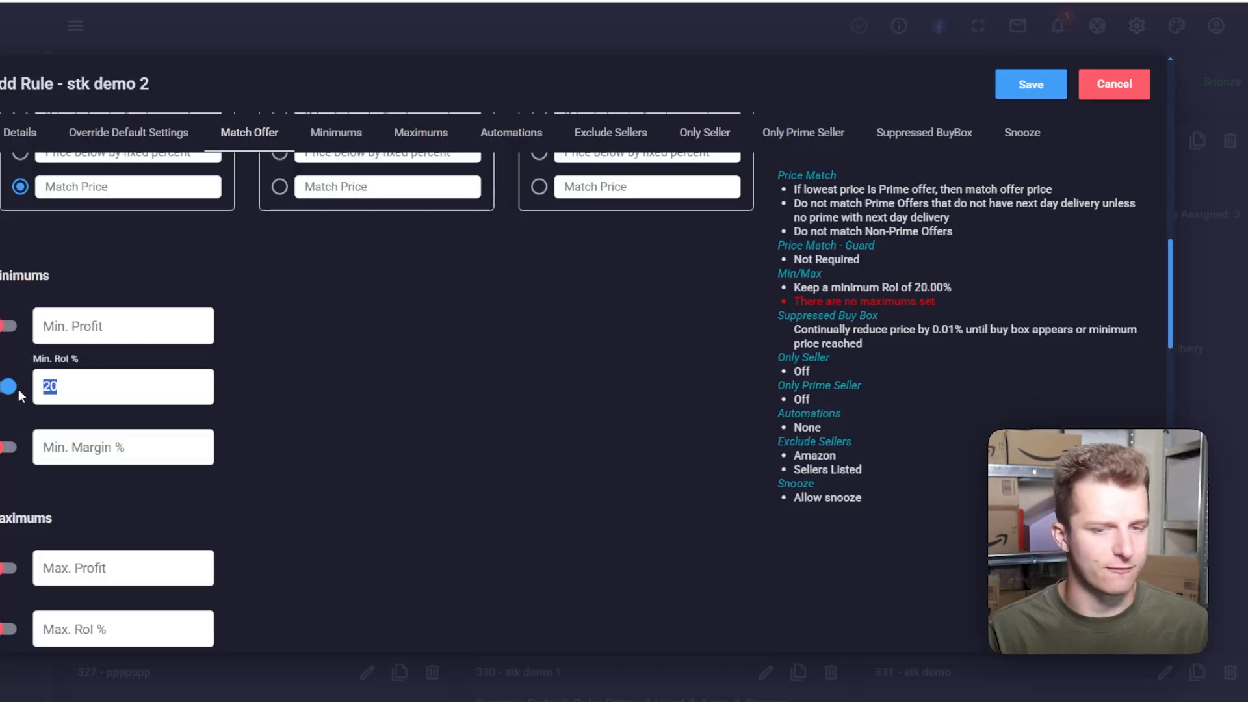
{"action": "left_click", "coordinate": [393, 385]}
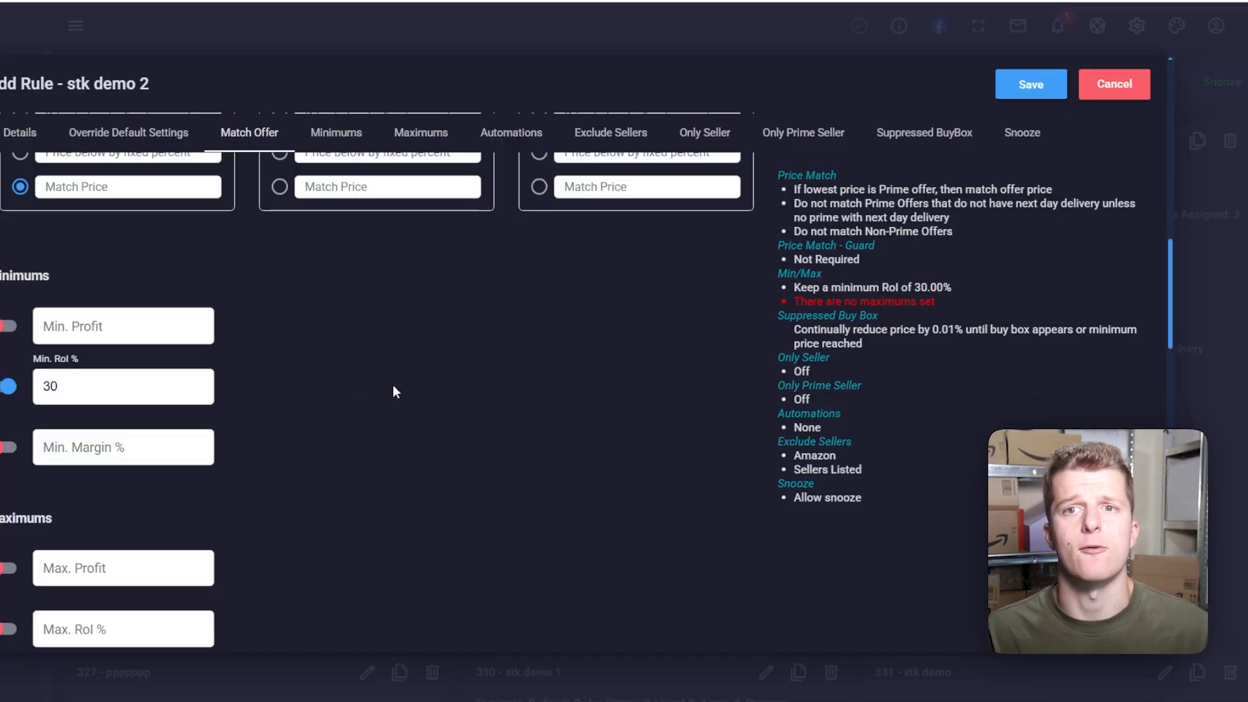
- Turn off Exclude Sellers and turn on Exclude Amazon UK/EU & US for the rule
{"action": "scroll", "coordinate": [299, 361], "scroll_direction": "down", "scroll_amount": 3}
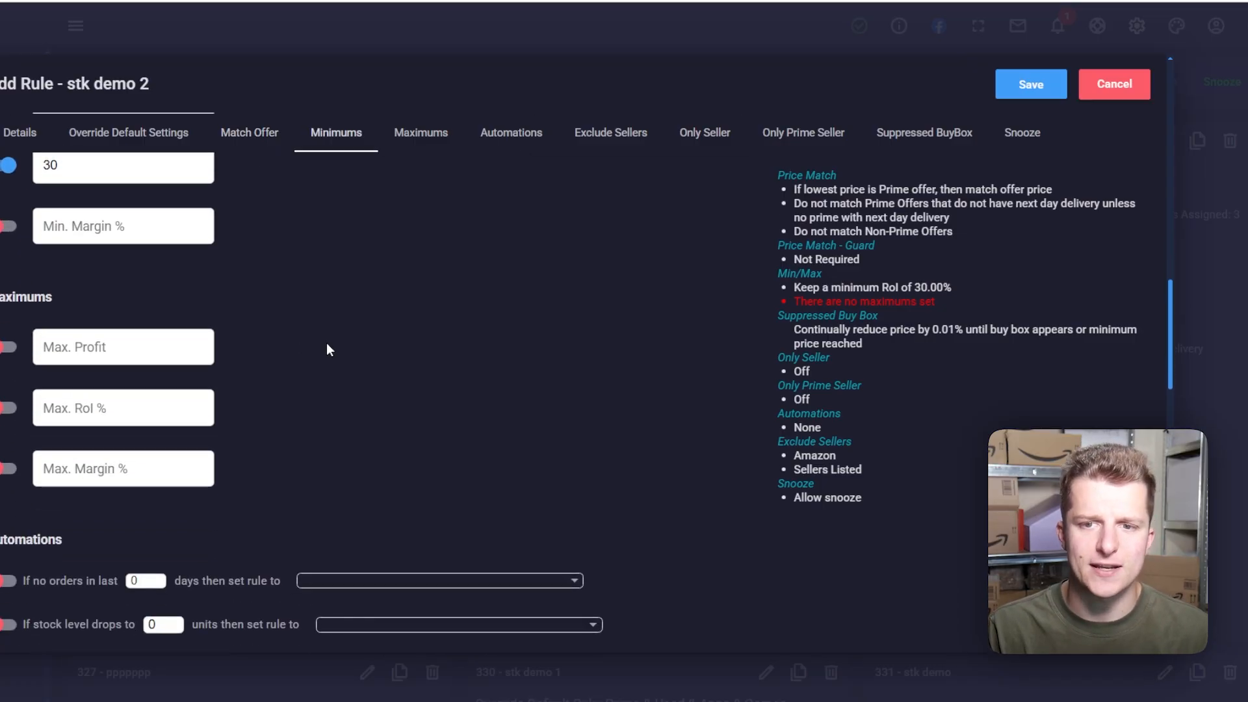
{"action": "scroll", "coordinate": [327, 342], "scroll_direction": "down", "scroll_amount": 2}
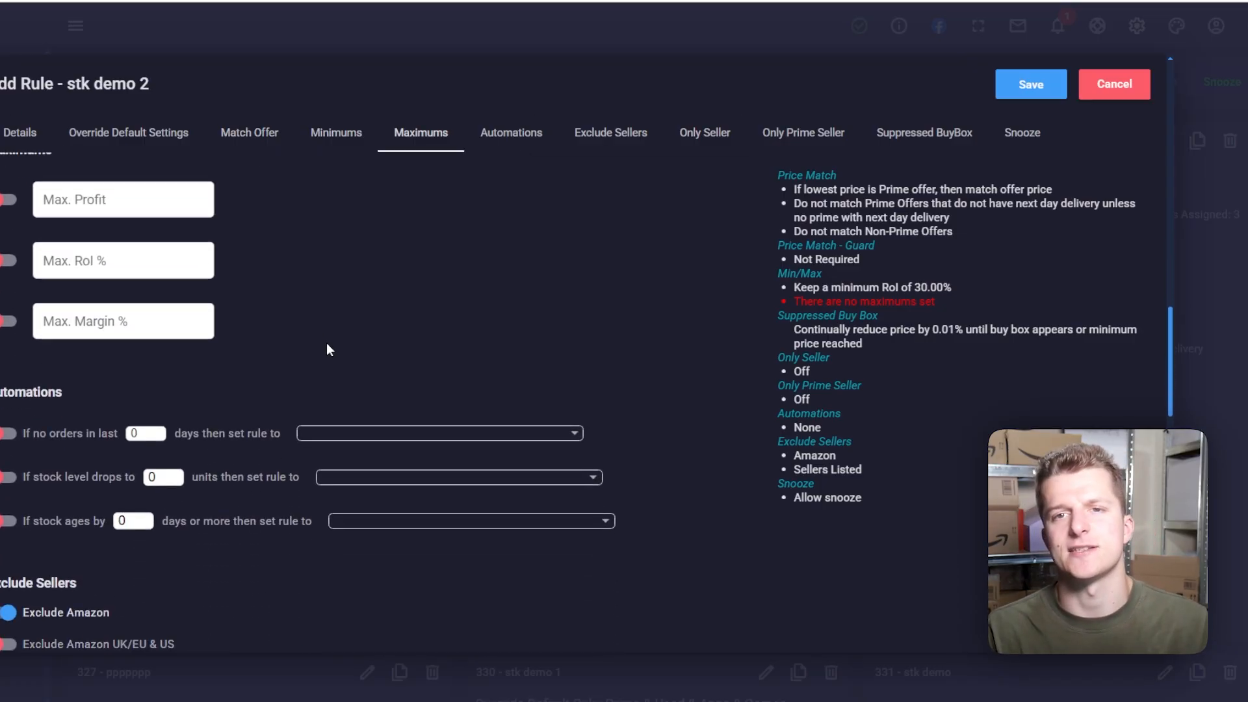
{"action": "scroll", "coordinate": [326, 306], "scroll_direction": "down", "scroll_amount": 2}
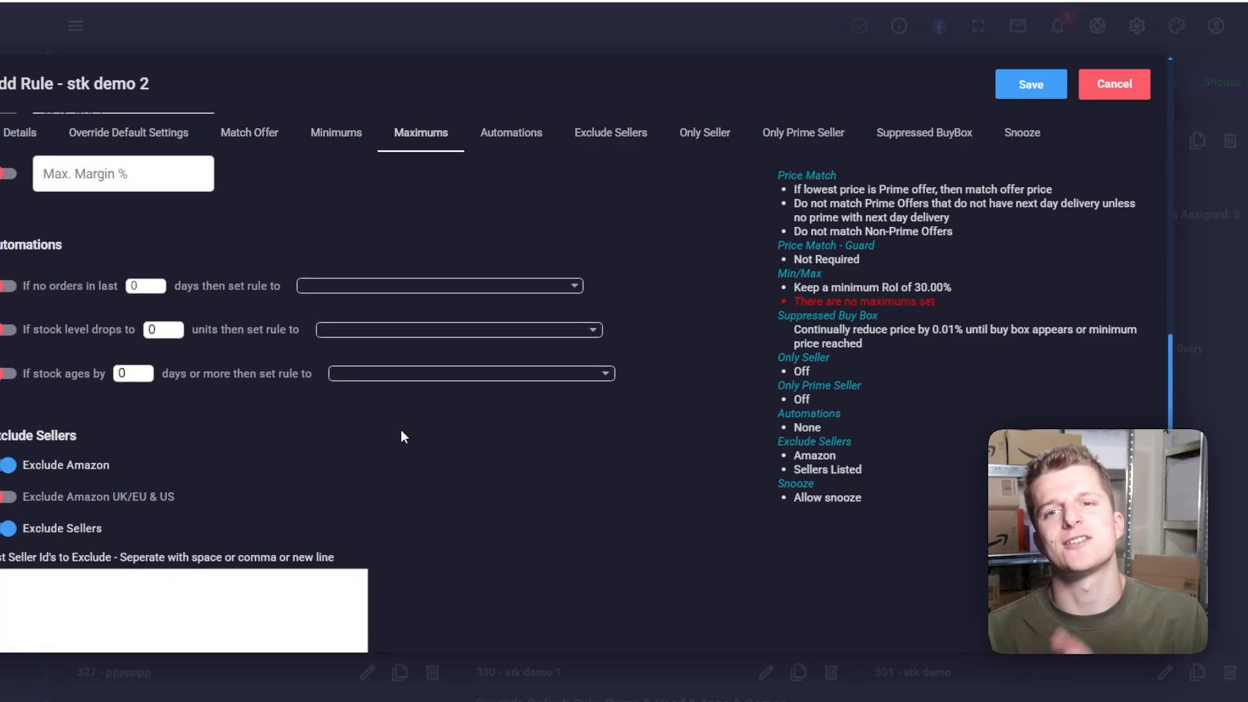
{"action": "scroll", "coordinate": [400, 430], "scroll_direction": "down", "scroll_amount": 2}
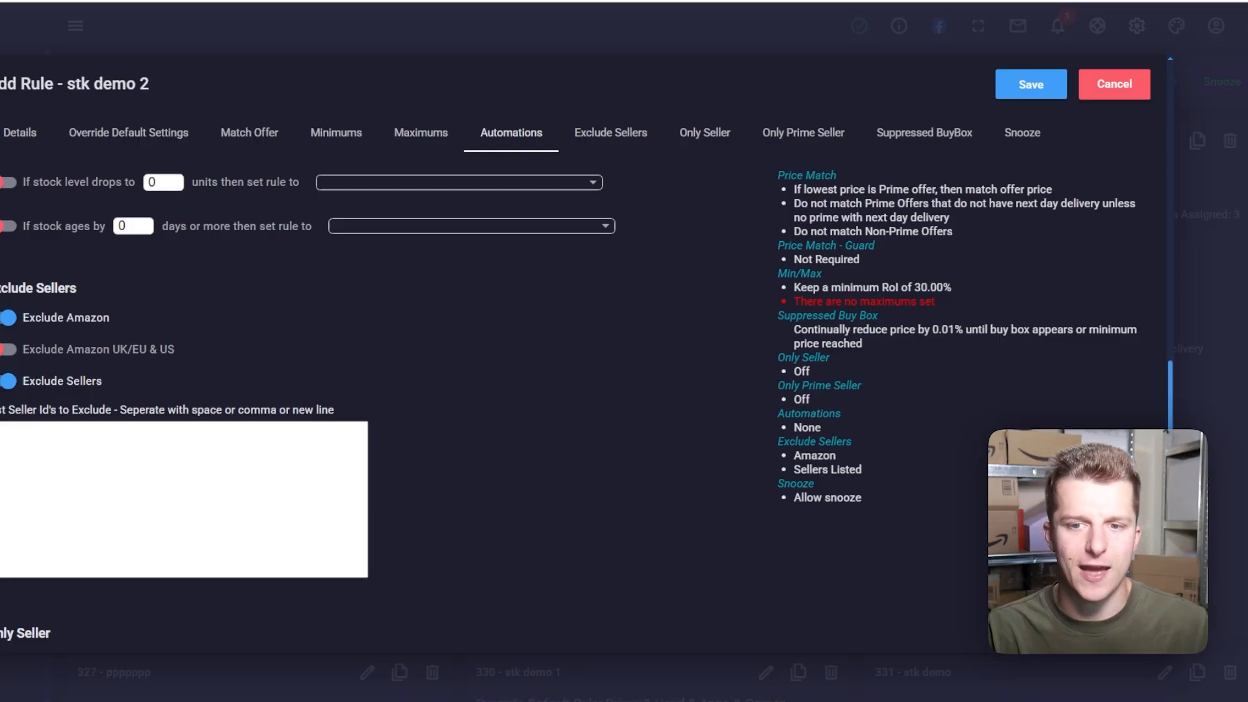
{"action": "left_click", "coordinate": [8, 381]}
{"action": "left_click", "coordinate": [5, 349]}
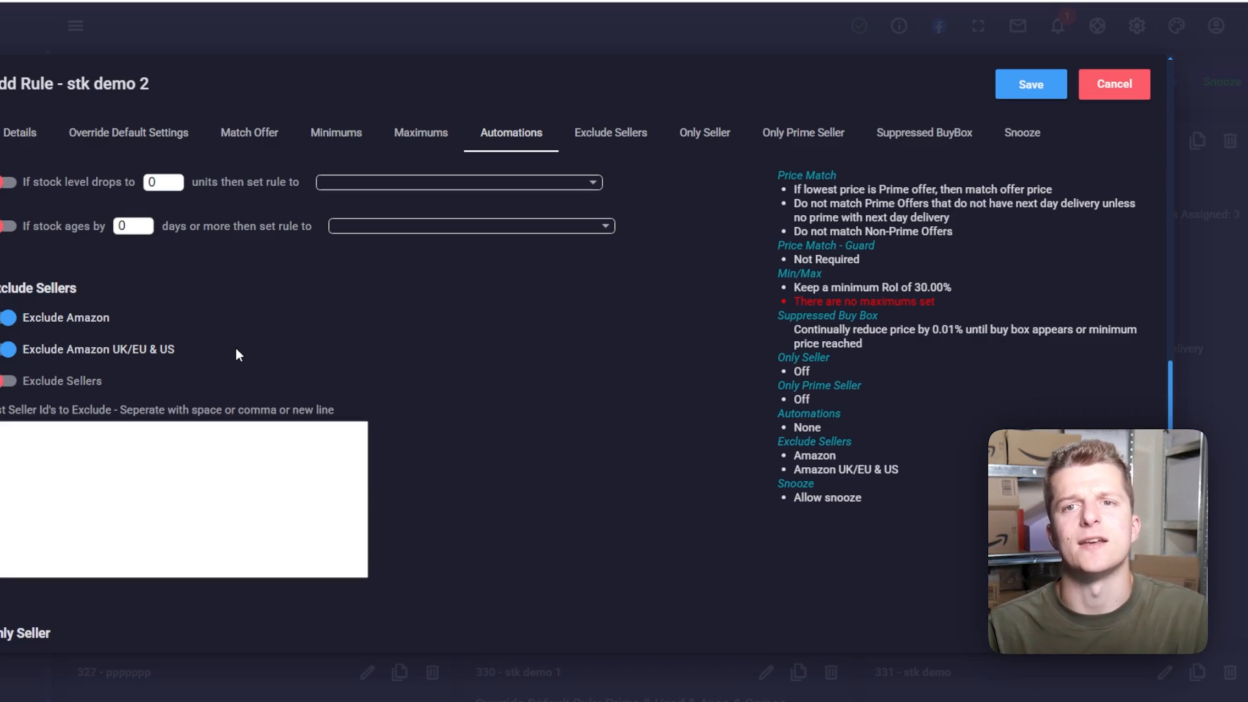
- Save the stk demo 2 rule with its existing Only Seller, Suppressed BuyBox and Snooze settings, agreeing to continue with snoozing allowed
{"action": "scroll", "coordinate": [236, 348], "scroll_direction": "down", "scroll_amount": 2}
{"action": "scroll", "coordinate": [603, 342], "scroll_direction": "down", "scroll_amount": 2}
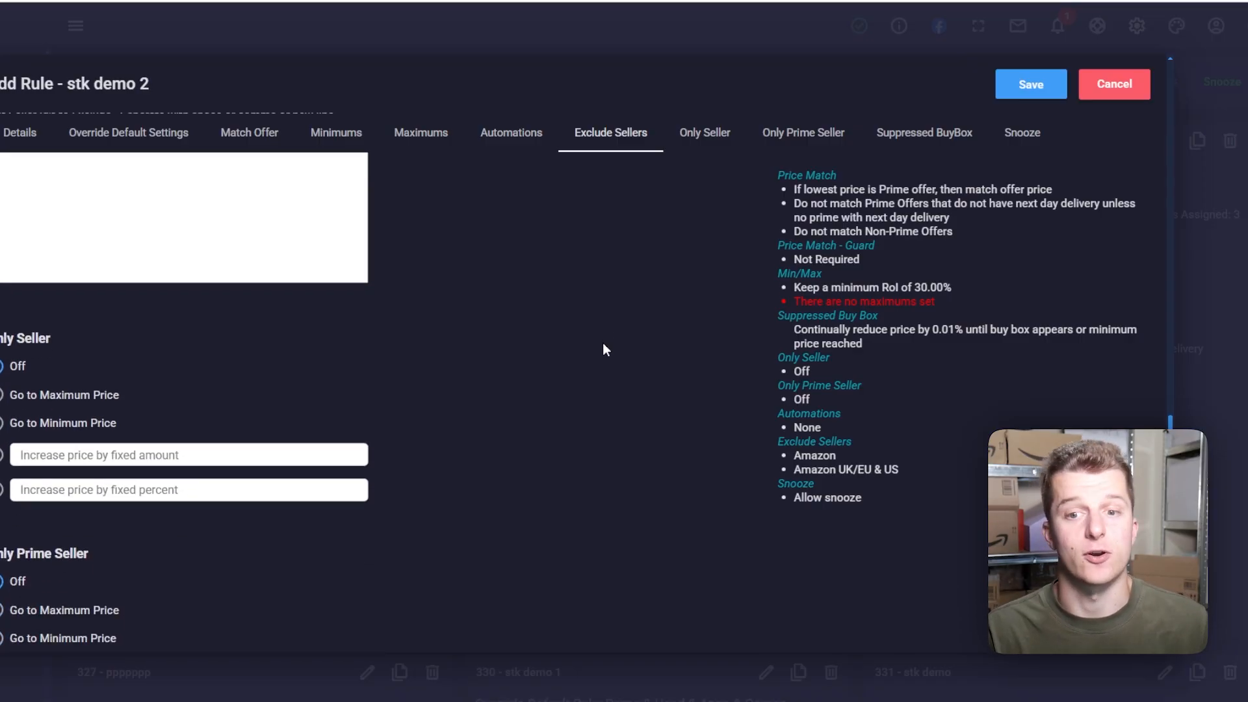
{"action": "scroll", "coordinate": [603, 344], "scroll_direction": "down", "scroll_amount": 1}
{"action": "scroll", "coordinate": [603, 344], "scroll_direction": "down", "scroll_amount": 5}
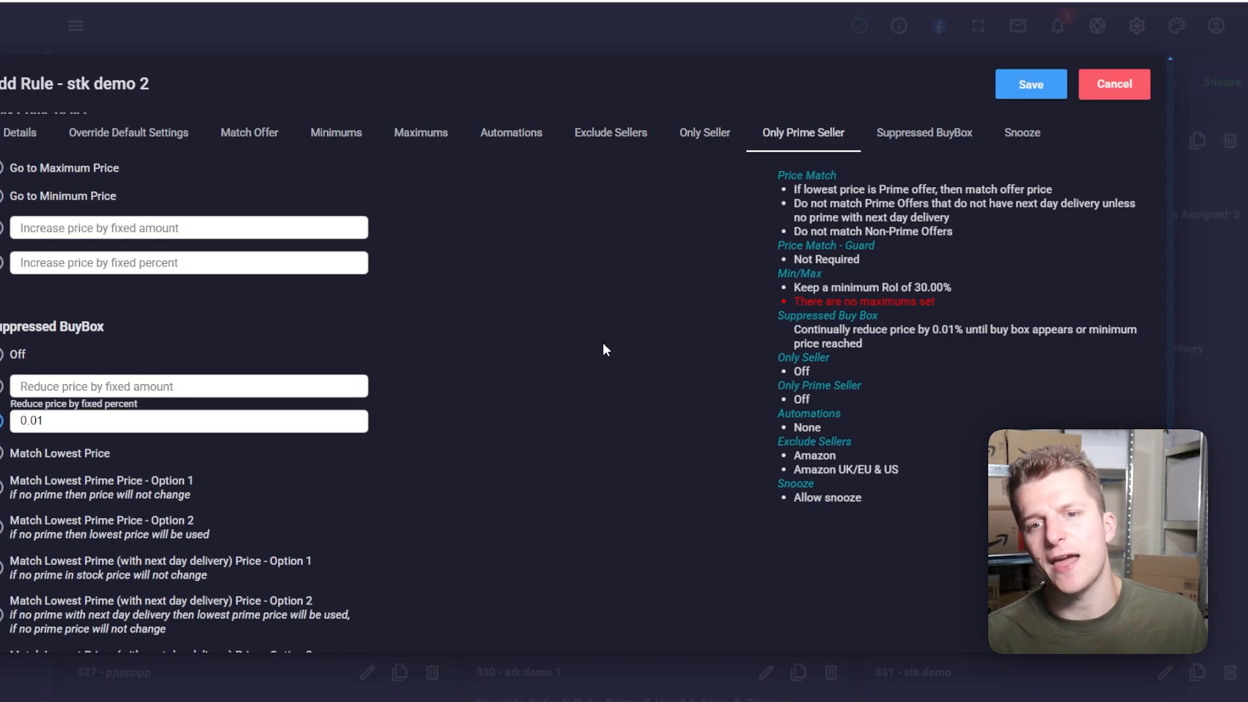
{"action": "scroll", "coordinate": [603, 344], "scroll_direction": "down", "scroll_amount": 1}
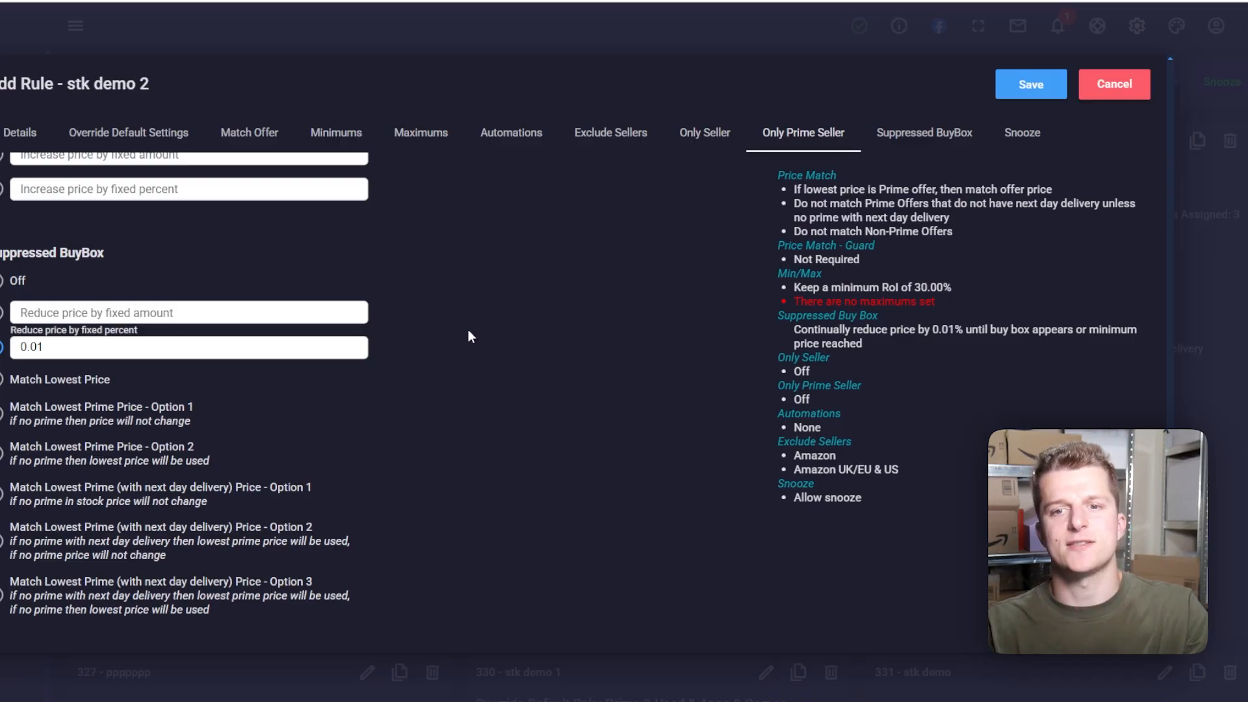
{"action": "scroll", "coordinate": [532, 362], "scroll_direction": "down", "scroll_amount": 2}
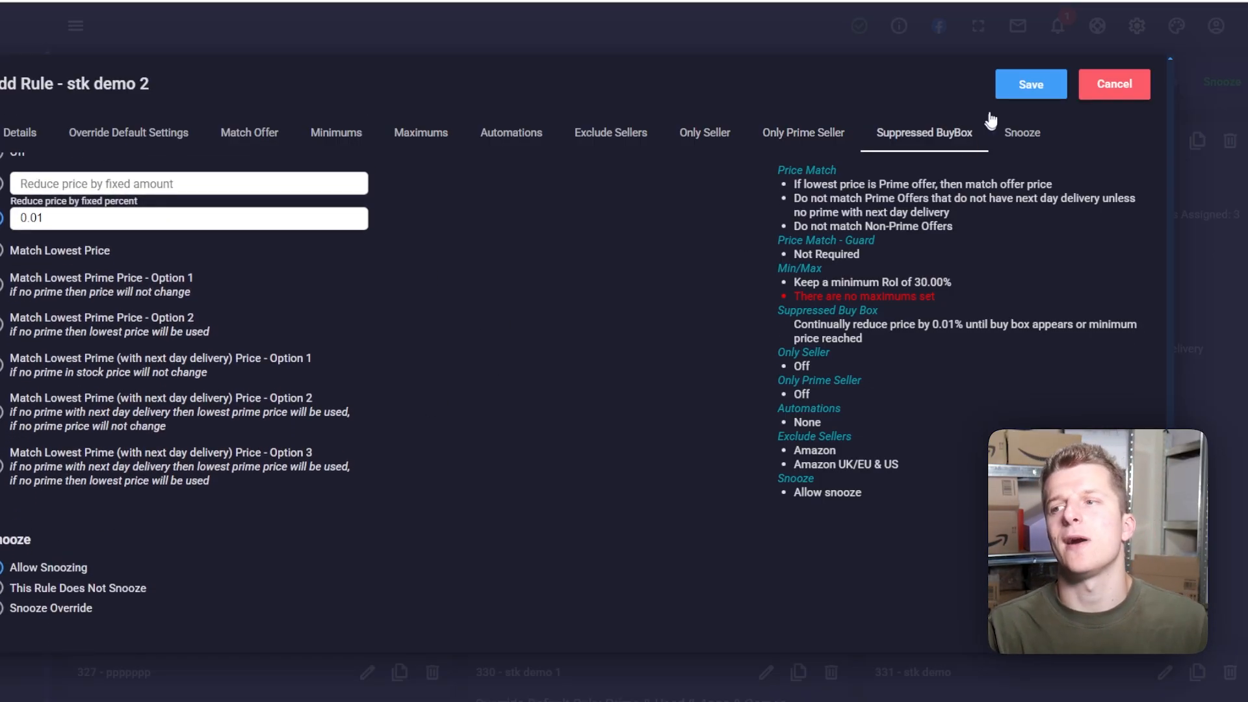
{"action": "left_click", "coordinate": [1032, 88]}
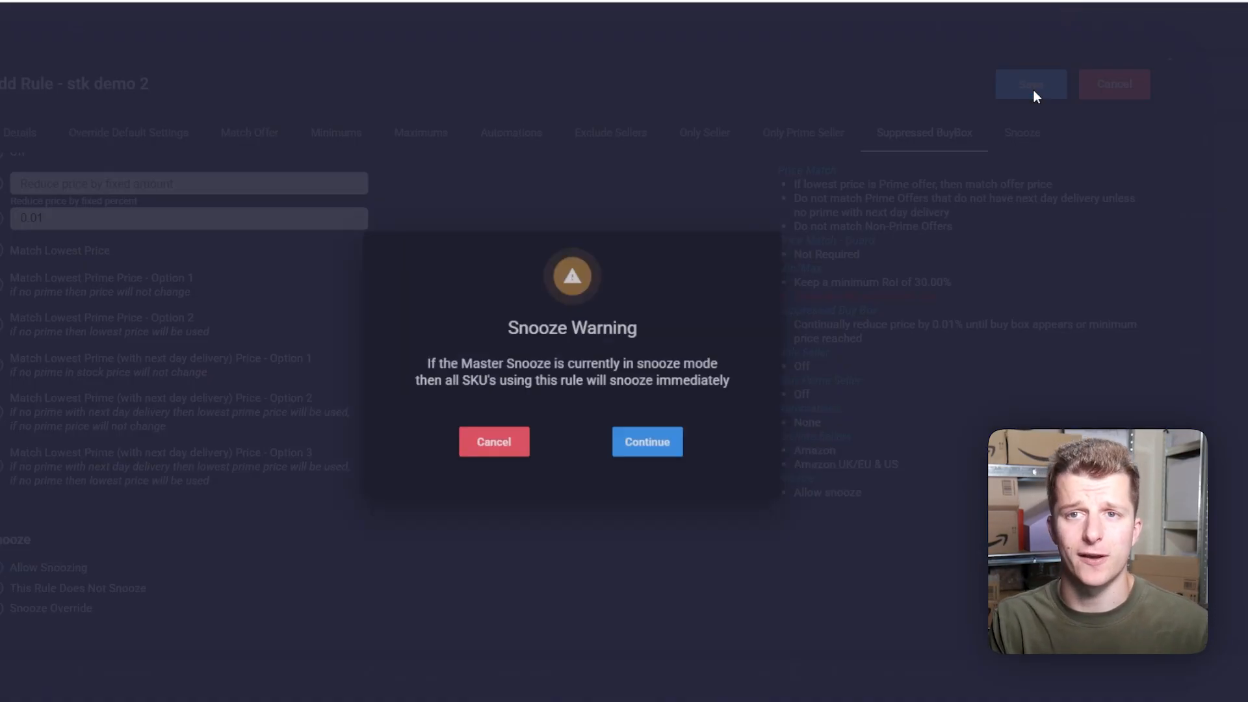
{"action": "left_click", "coordinate": [630, 441]}
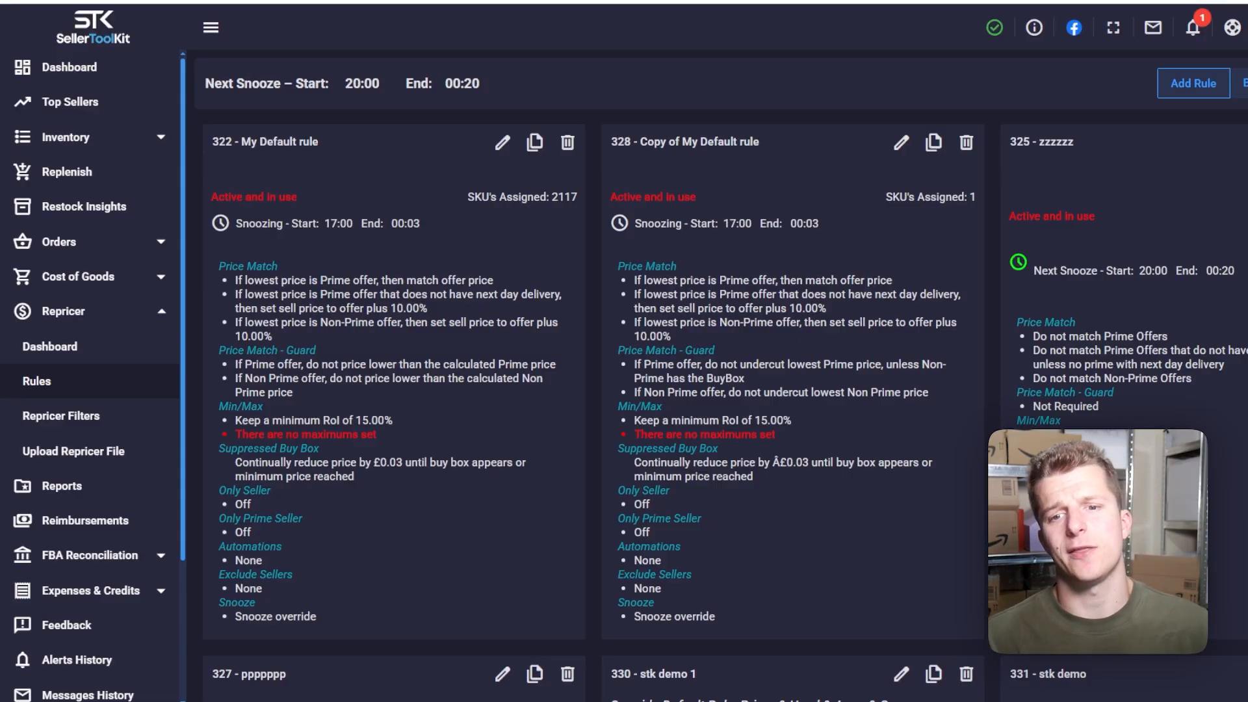
- Filter the repricer's products to those not repricing and find Rowntree's Jelly Tots Sweets Sharing Pouch, 150g
{"action": "left_click", "coordinate": [98, 435]}
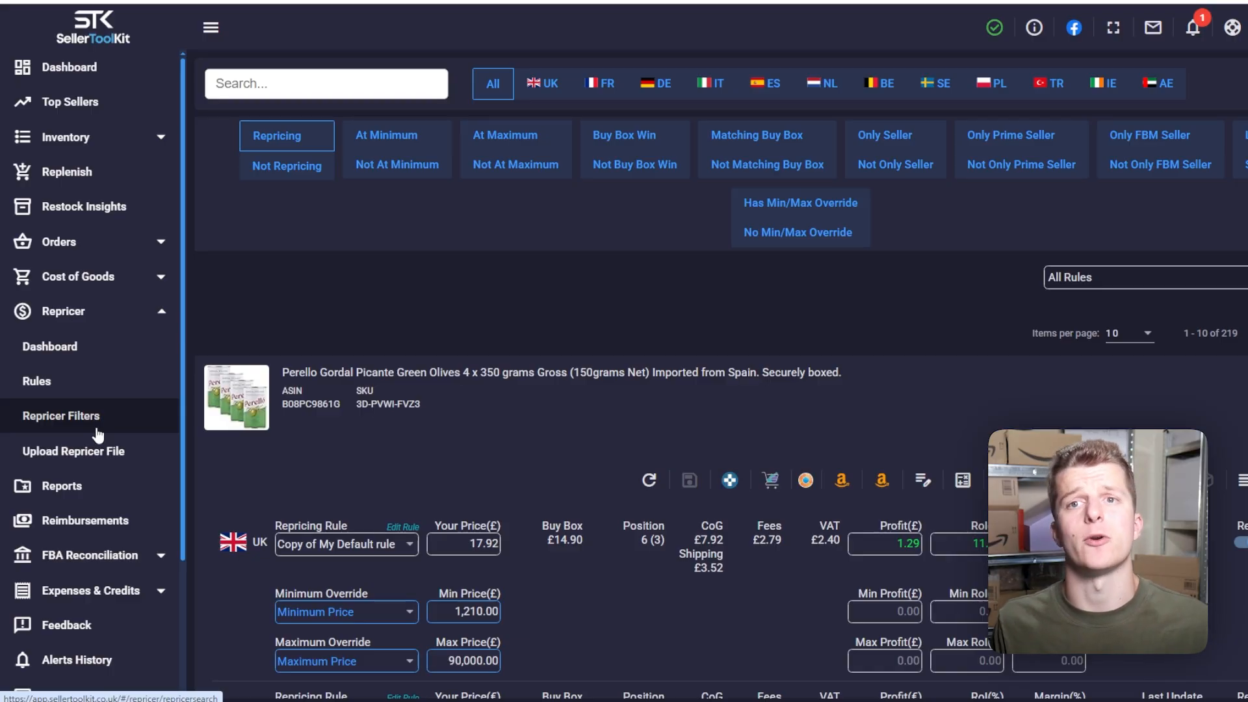
{"action": "left_click", "coordinate": [312, 177]}
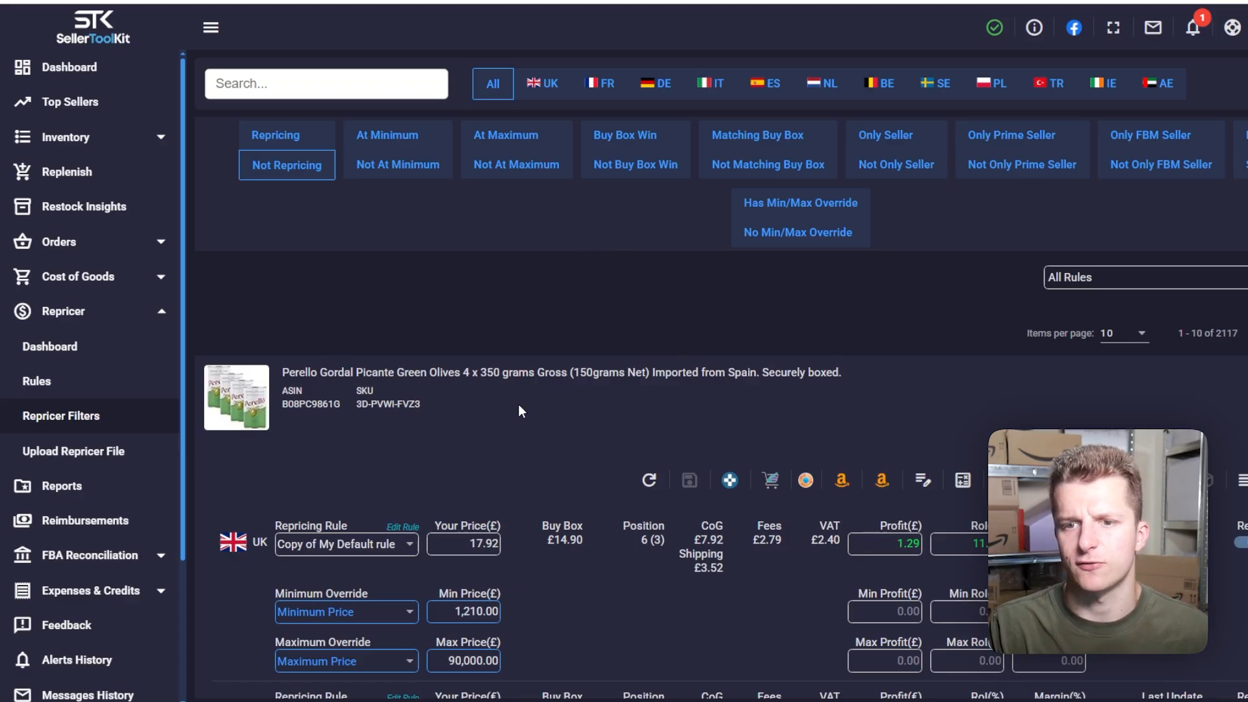
{"action": "scroll", "coordinate": [518, 411], "scroll_direction": "down", "scroll_amount": 3}
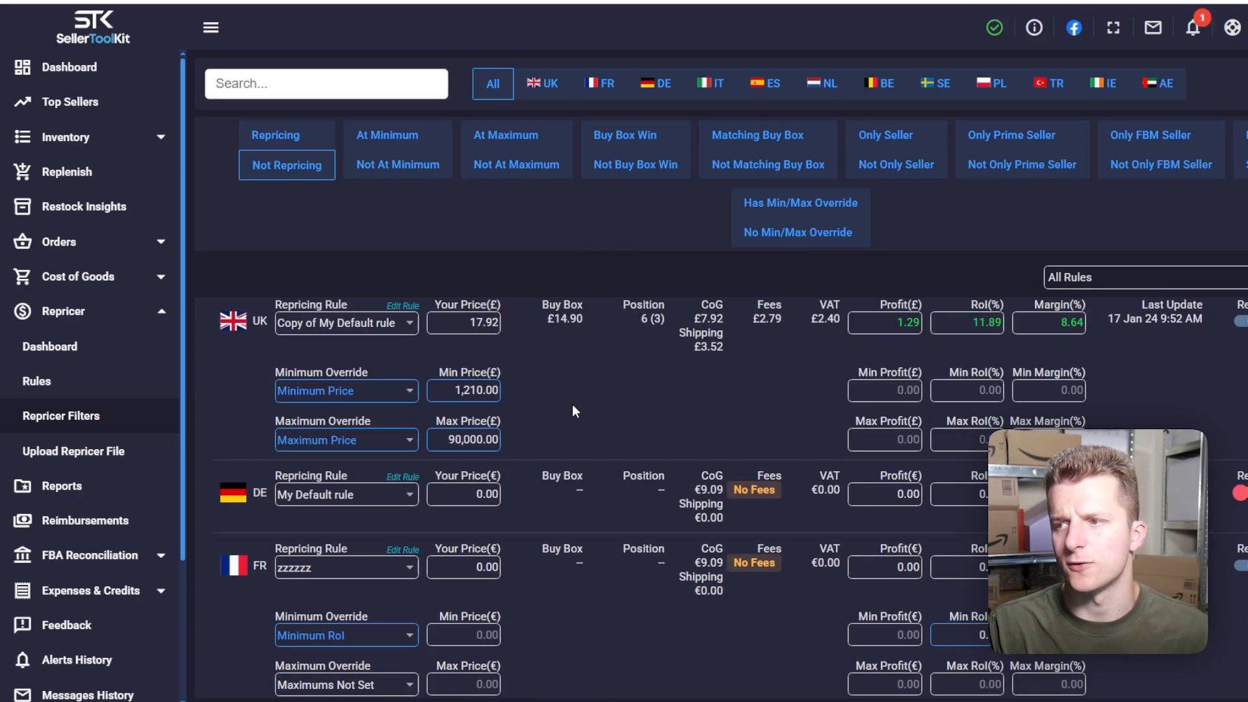
{"action": "scroll", "coordinate": [573, 417], "scroll_direction": "down", "scroll_amount": 4}
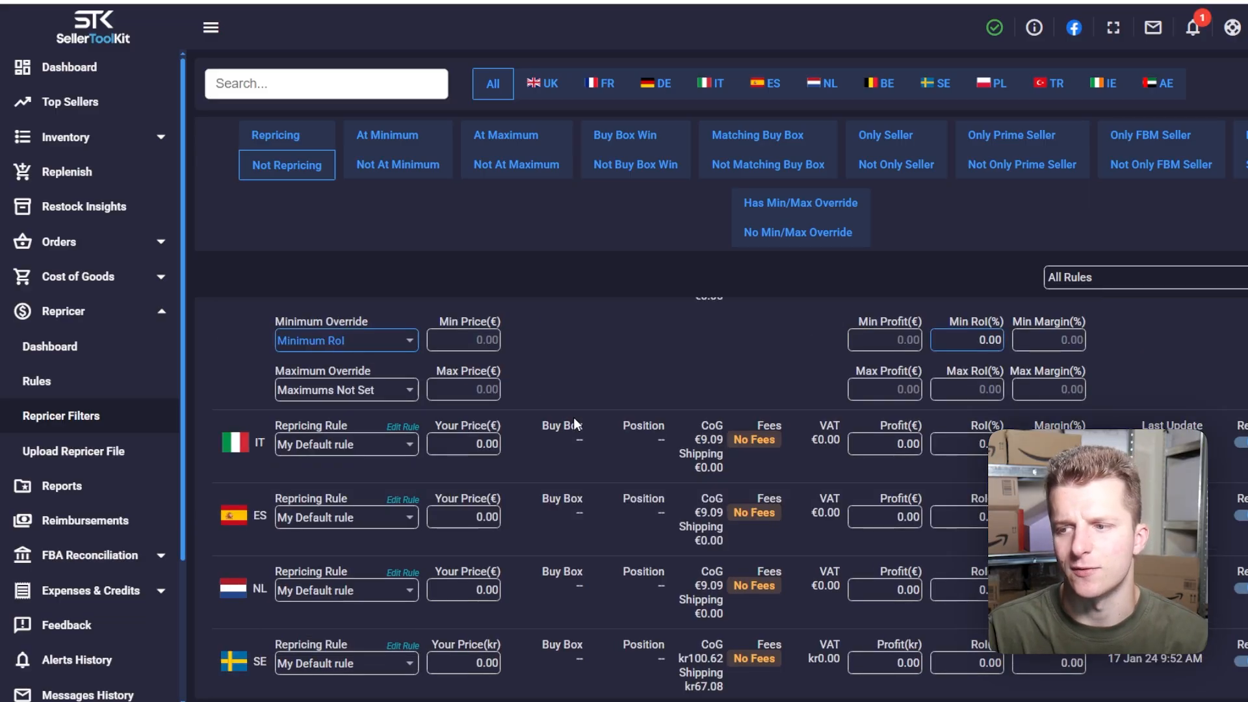
{"action": "scroll", "coordinate": [574, 418], "scroll_direction": "down", "scroll_amount": 5}
{"action": "scroll", "coordinate": [575, 417], "scroll_direction": "down", "scroll_amount": 3}
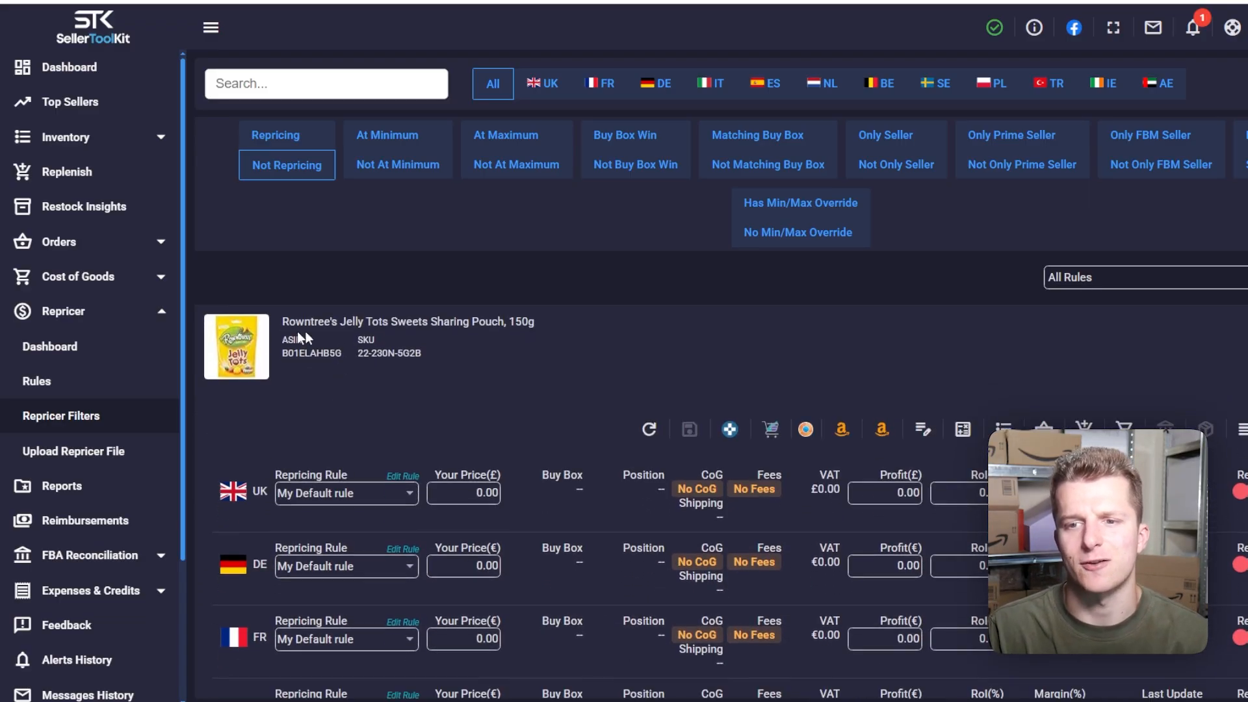
- Assign the repricing rule stk demo to the UK listing of the Rowntree's Jelly Tots product
{"action": "scroll", "coordinate": [615, 325], "scroll_direction": "down", "scroll_amount": 1}
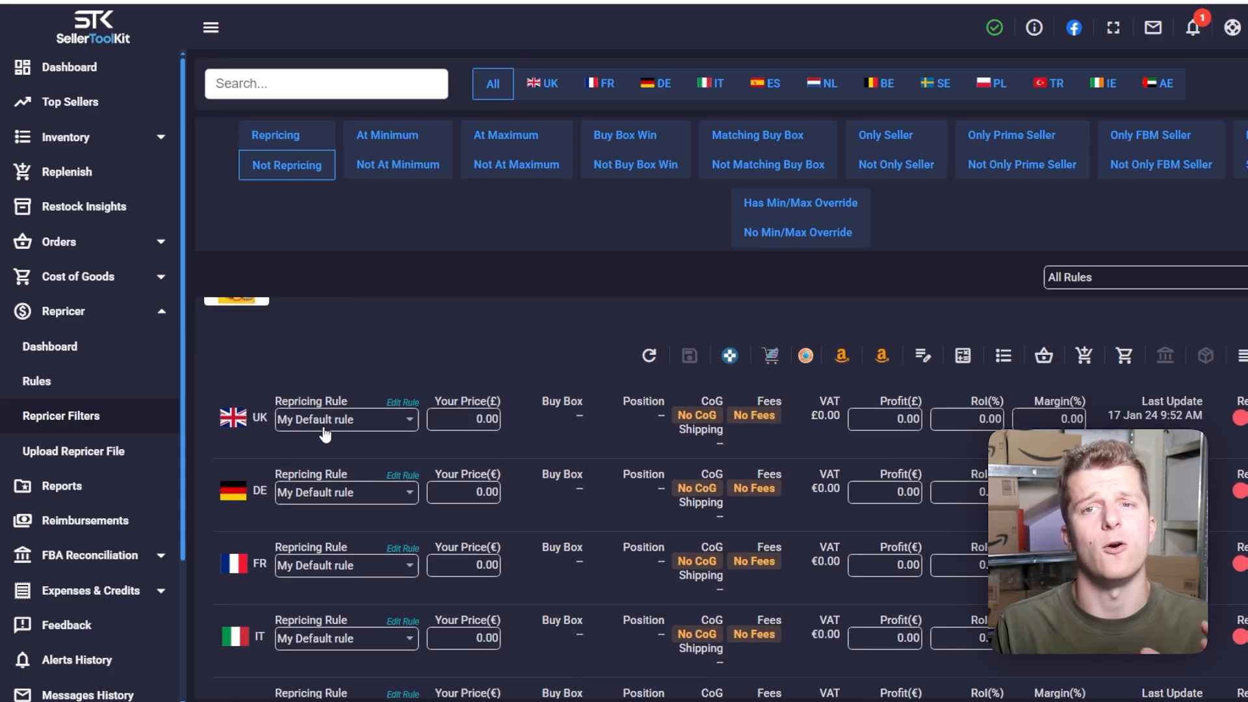
{"action": "left_click", "coordinate": [407, 421]}
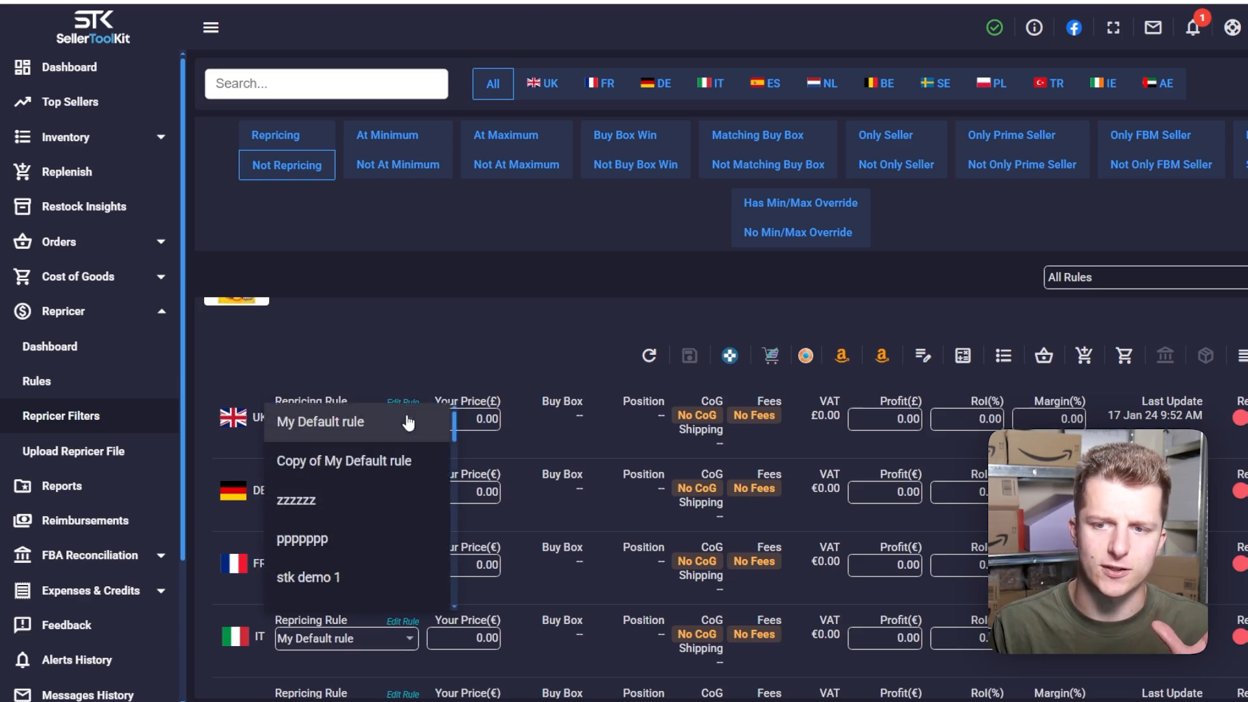
{"action": "scroll", "coordinate": [368, 510], "scroll_direction": "down", "scroll_amount": 5}
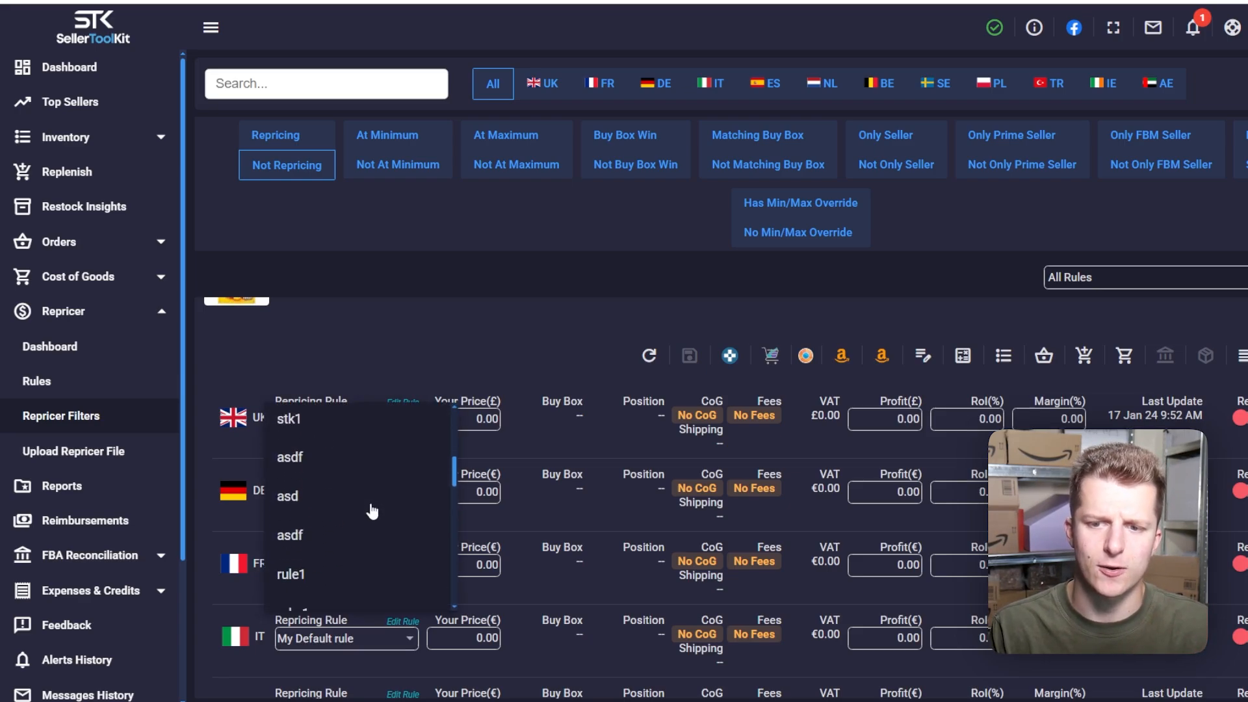
{"action": "scroll", "coordinate": [372, 512], "scroll_direction": "up", "scroll_amount": 6}
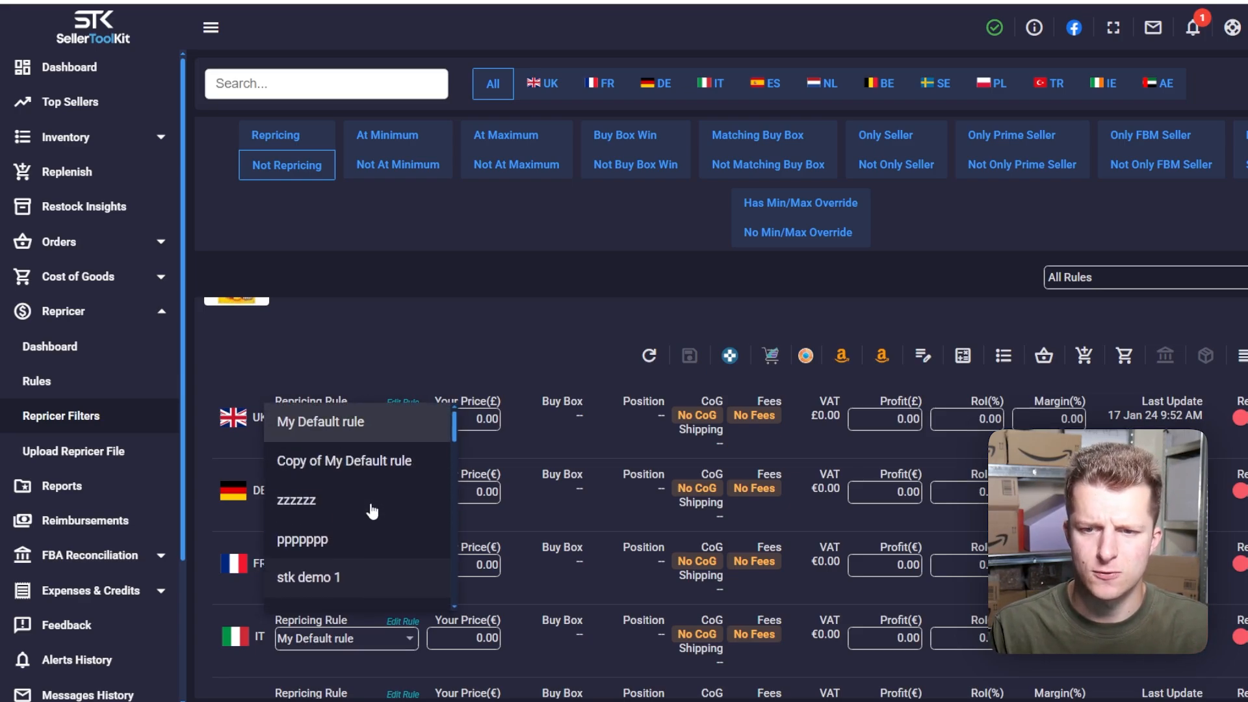
{"action": "scroll", "coordinate": [372, 520], "scroll_direction": "down", "scroll_amount": 1}
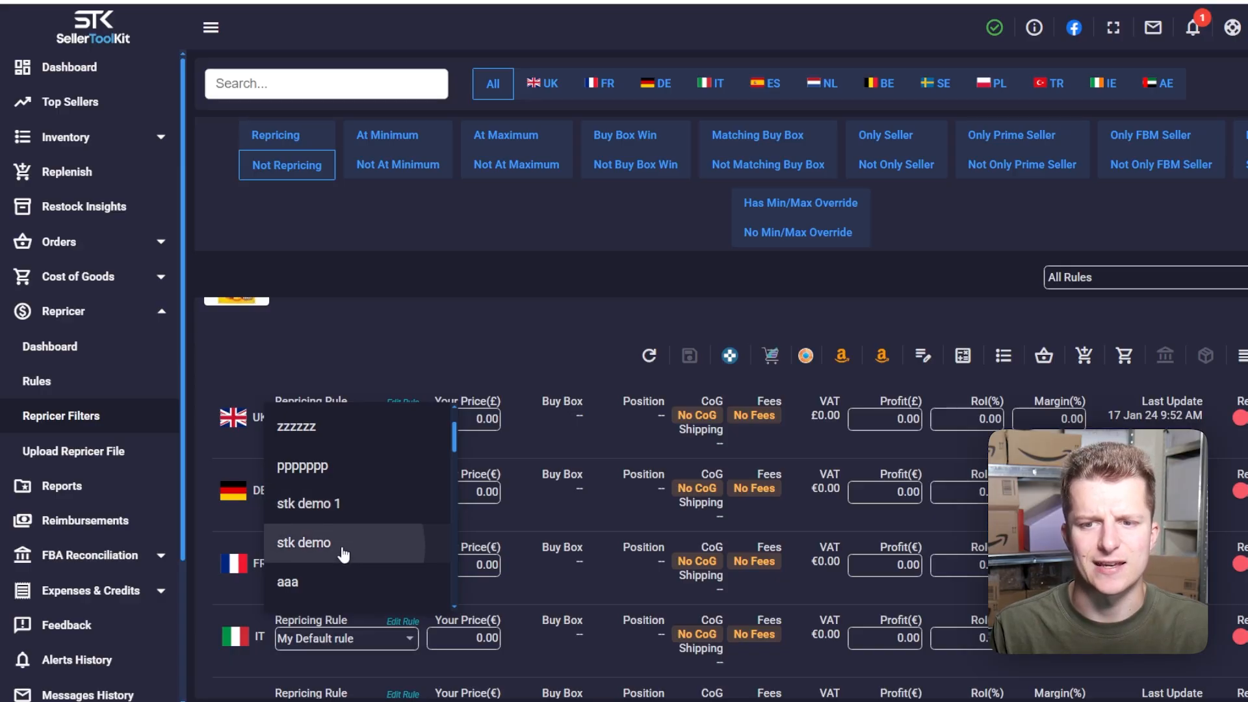
{"action": "left_click", "coordinate": [344, 554]}
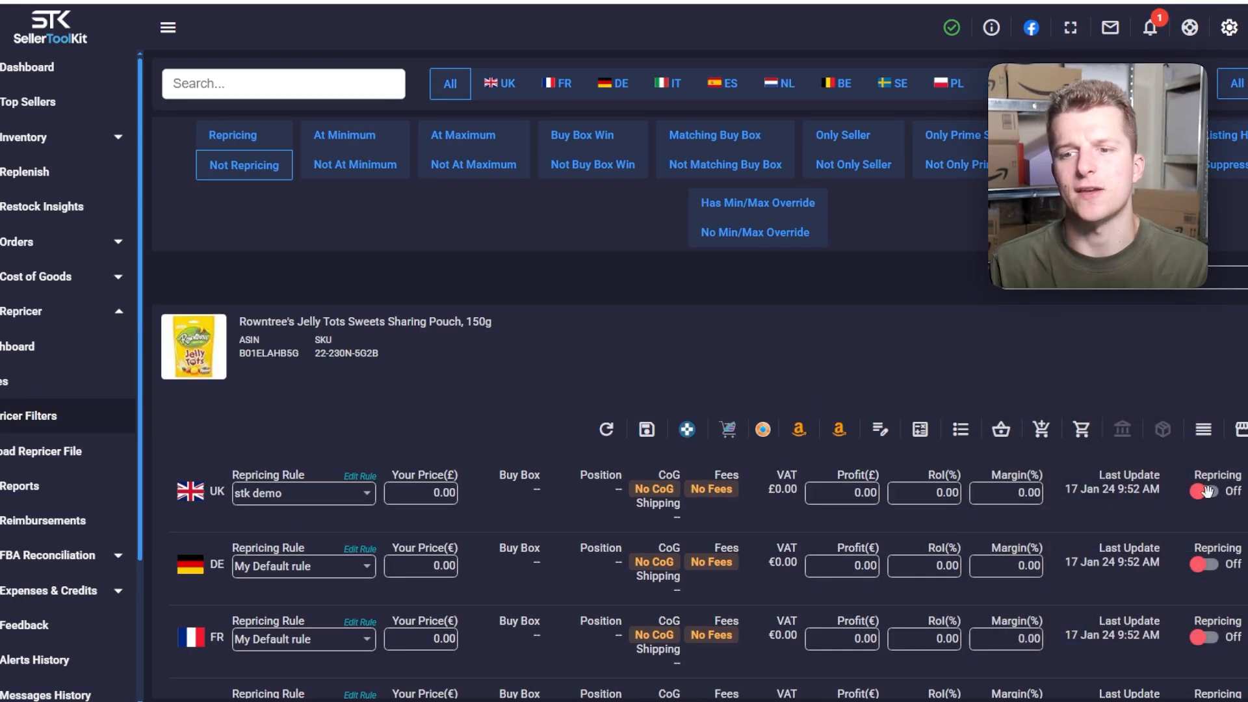
- Turn on repricing for the Jelly Tots UK listing and set its minimum override to Minimum Price
{"action": "left_click", "coordinate": [1205, 491]}
{"action": "scroll", "coordinate": [449, 442], "scroll_direction": "down", "scroll_amount": 1}
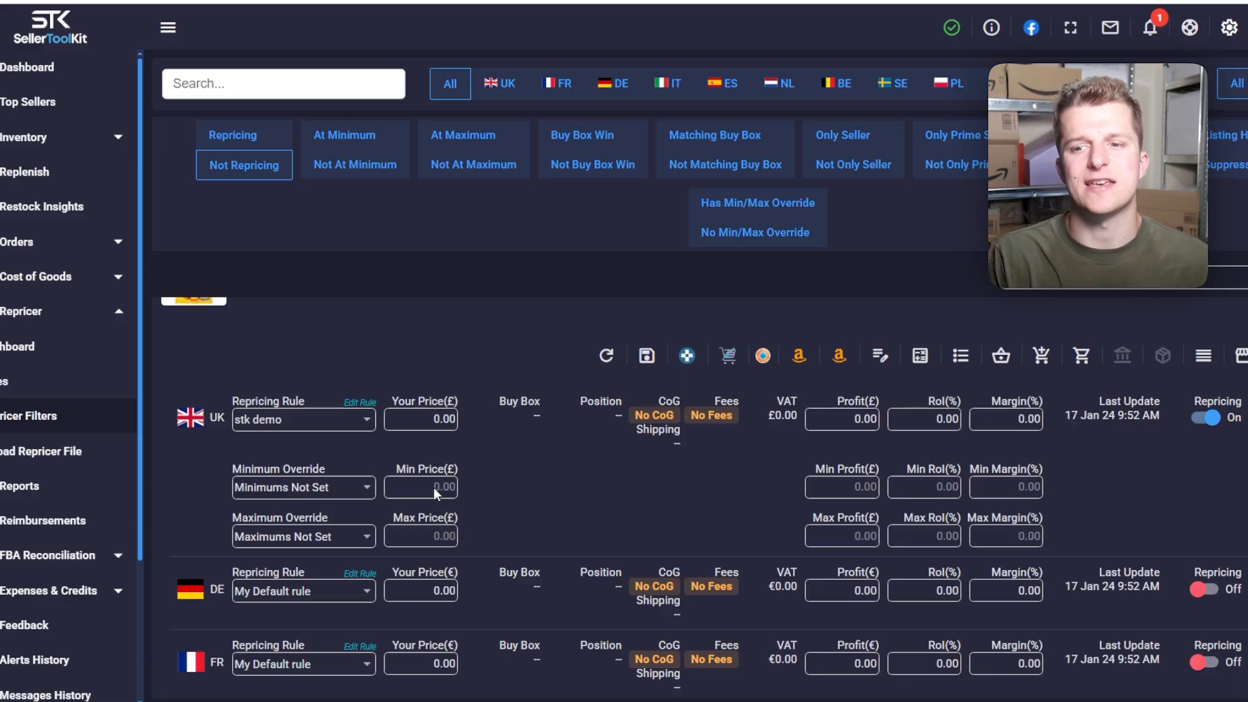
{"action": "left_click", "coordinate": [320, 497]}
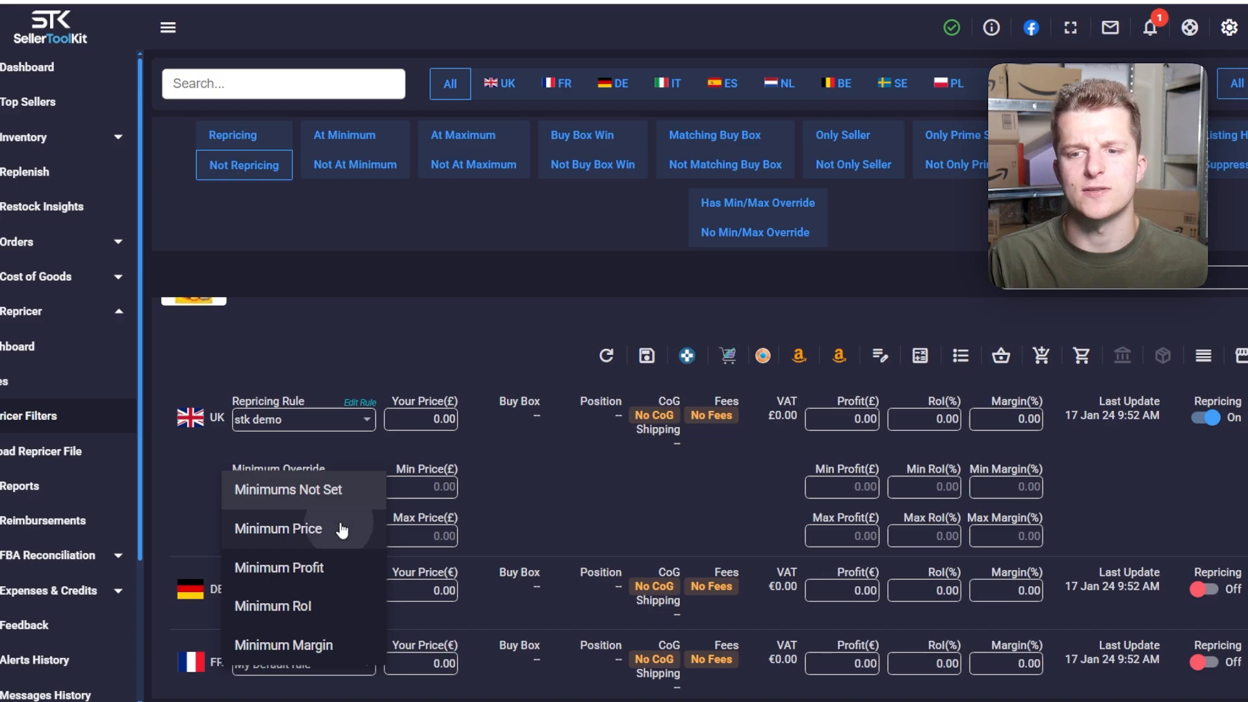
{"action": "left_click", "coordinate": [337, 527]}
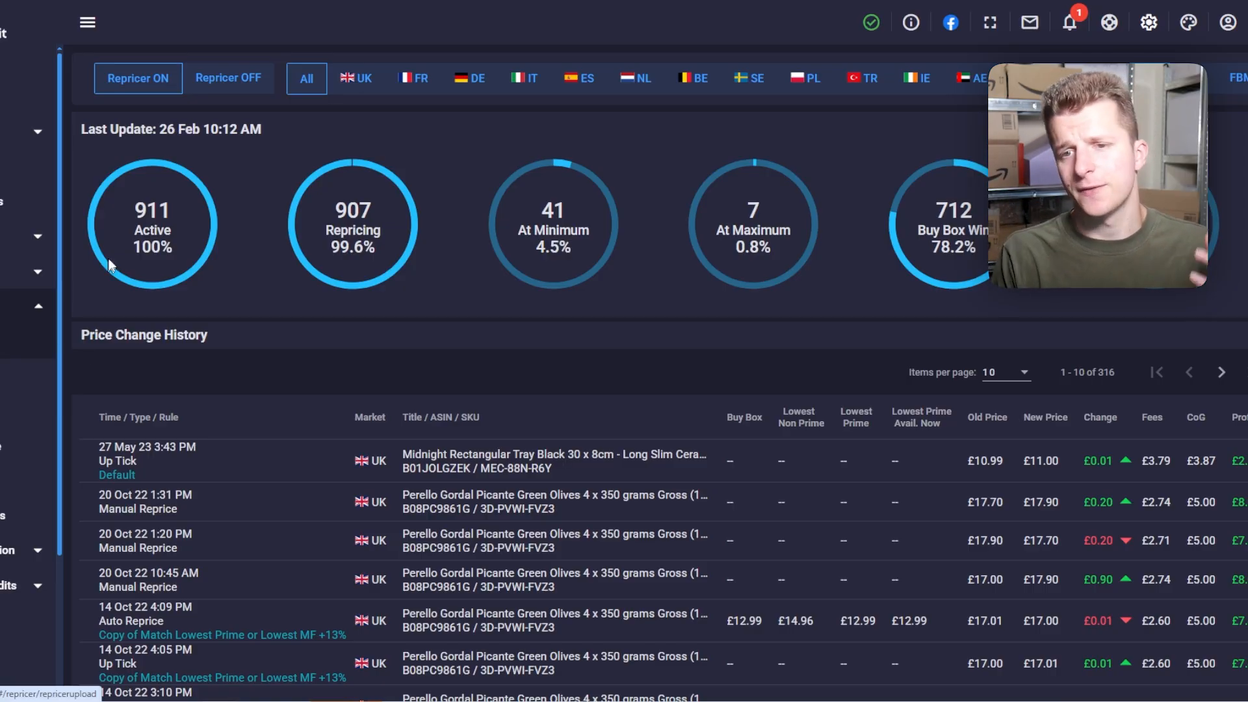
- Examine the repricer dashboard's active, repricing and at-minimum figures and the price change history
{"action": "left_click_drag", "start_coordinate": [135, 210], "coordinate": [174, 210]}
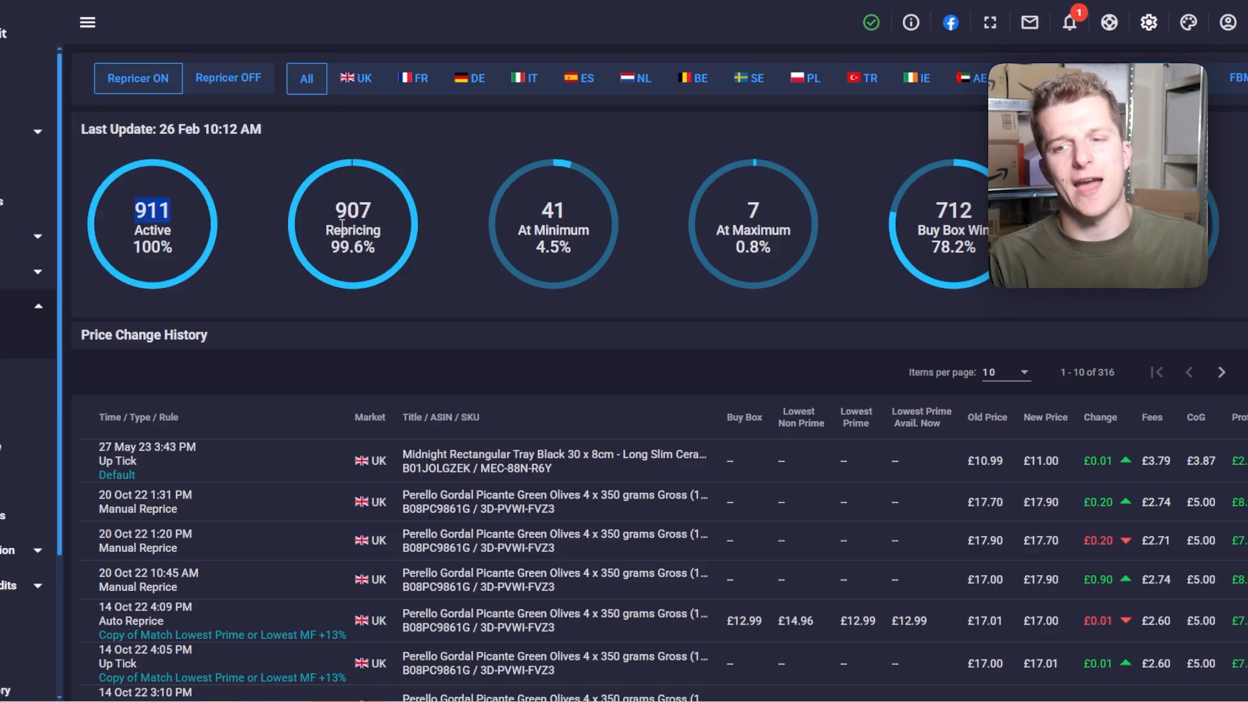
{"action": "left_click_drag", "start_coordinate": [333, 210], "coordinate": [376, 208]}
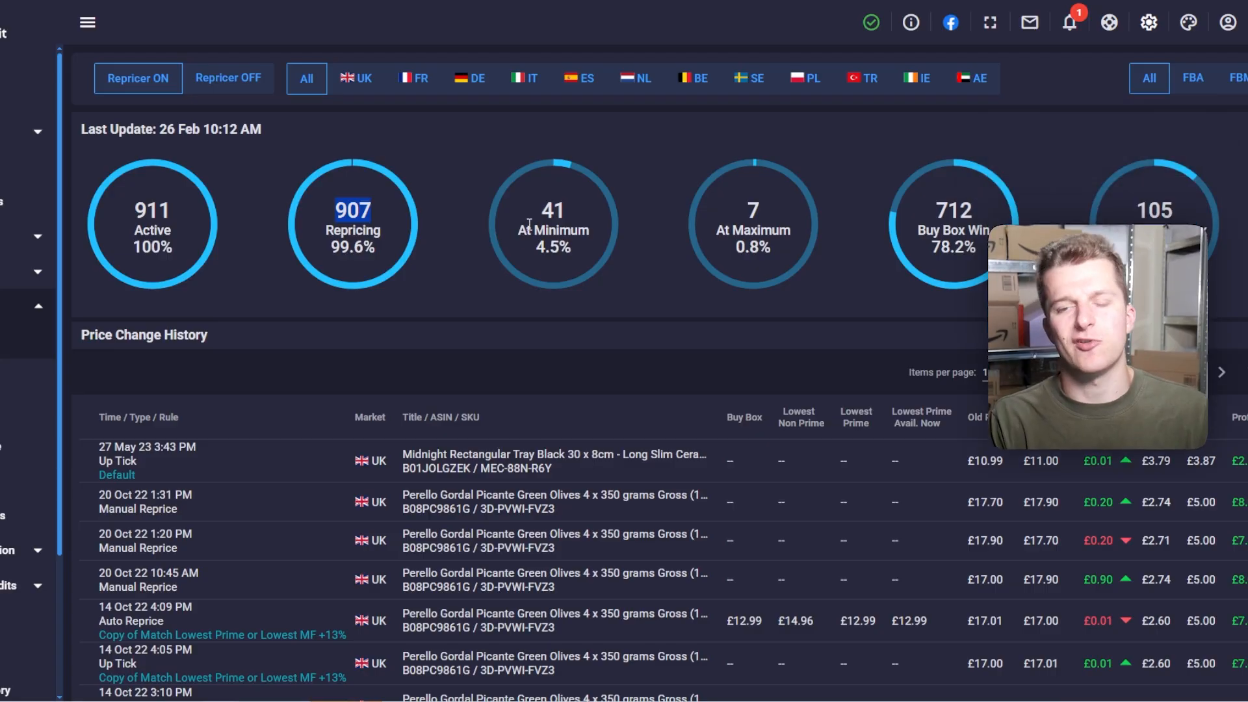
{"action": "left_click_drag", "start_coordinate": [542, 210], "coordinate": [566, 208]}
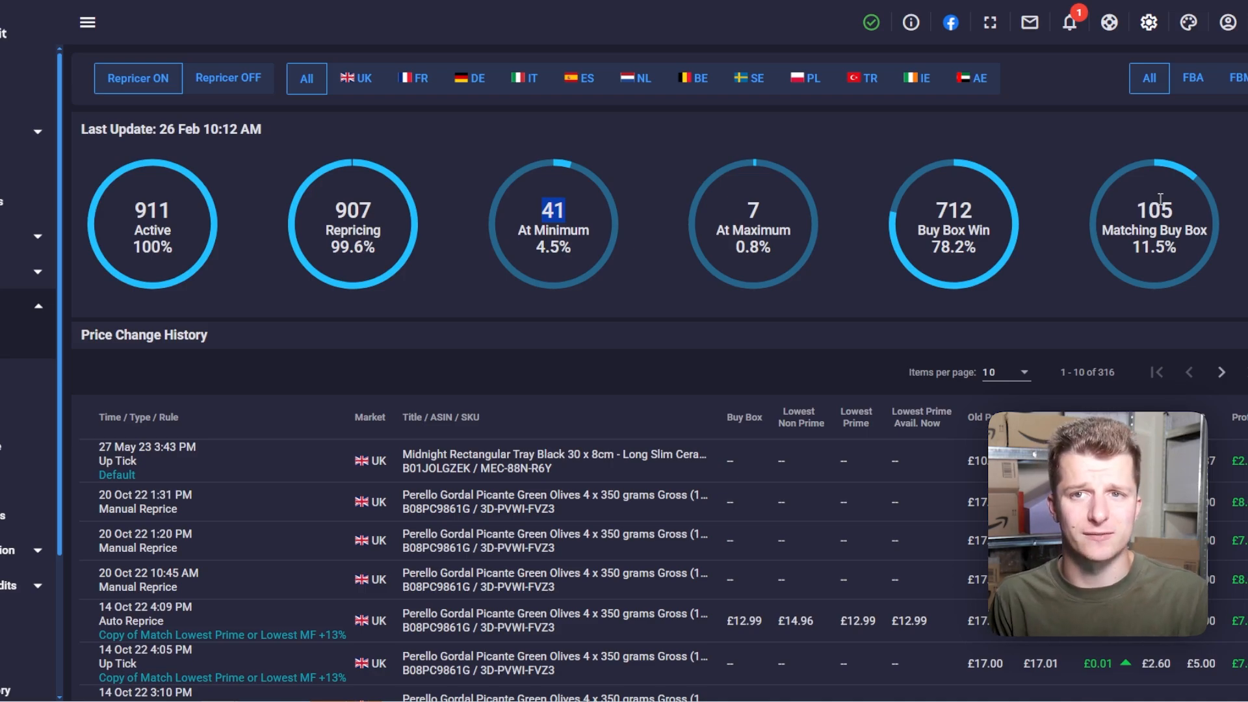
{"action": "scroll", "coordinate": [362, 386], "scroll_direction": "down", "scroll_amount": 1}
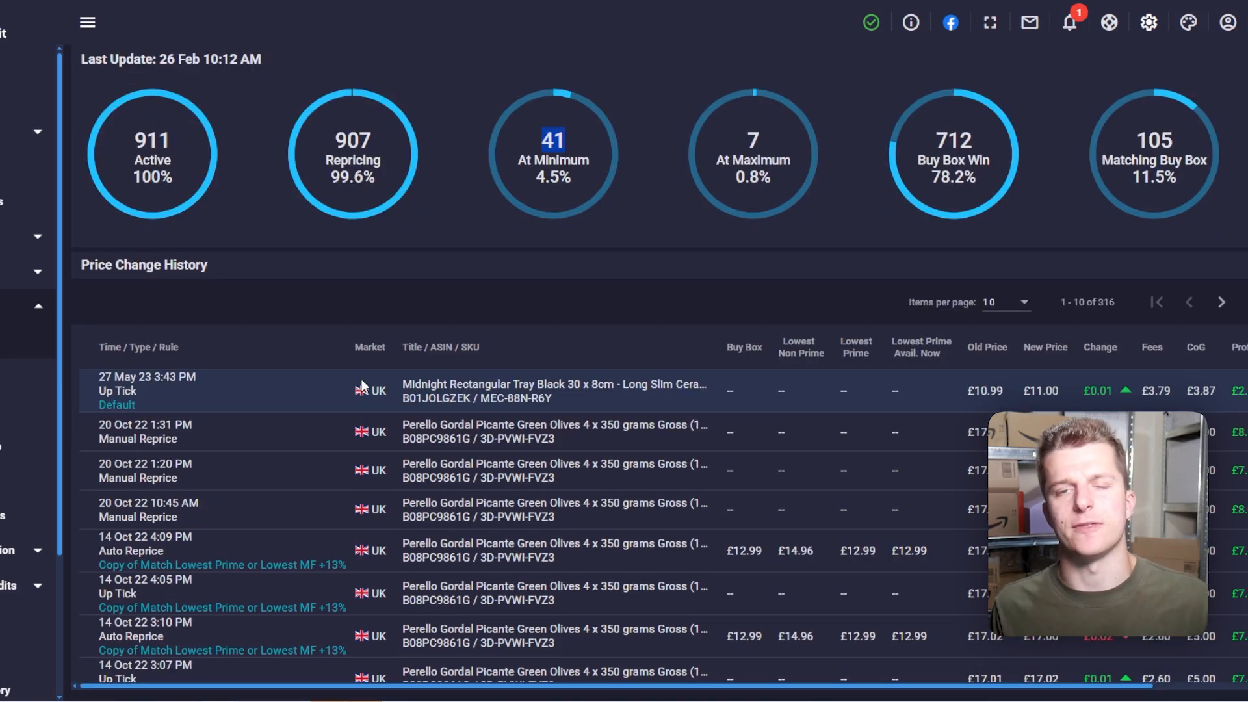